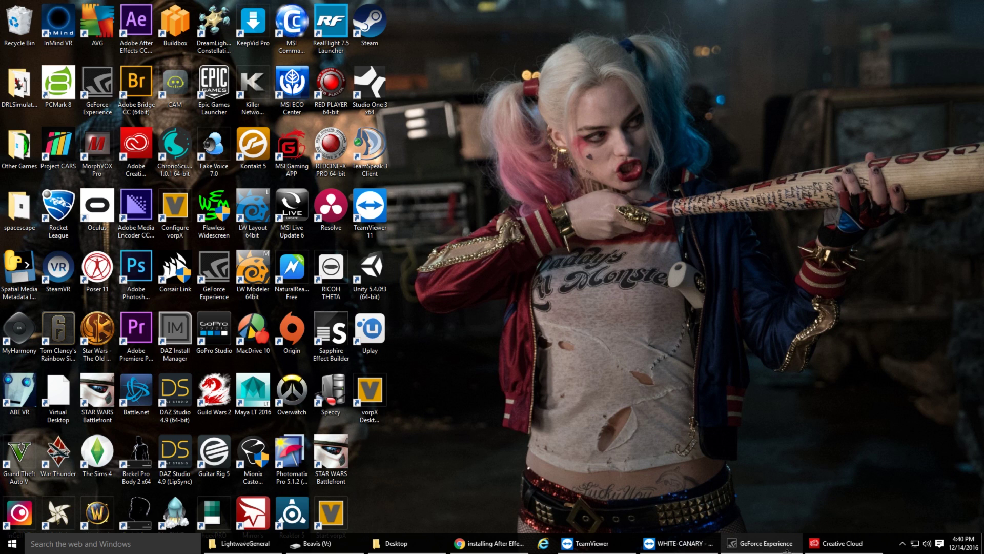
# - Minimise Creative Cloud in the WHITE-CANARY remote session, and also minimise the session window itself
pyautogui.click(688, 546)
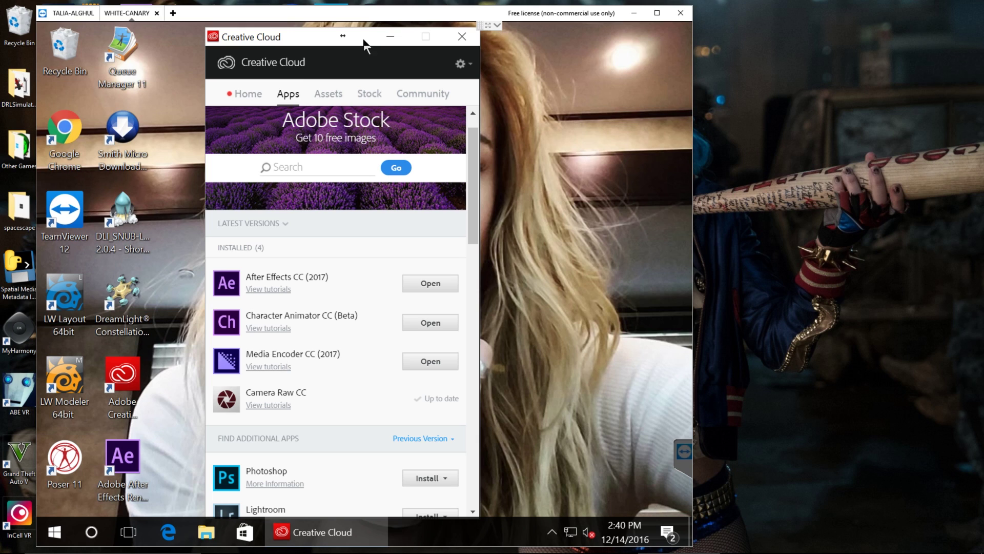
pyautogui.click(391, 38)
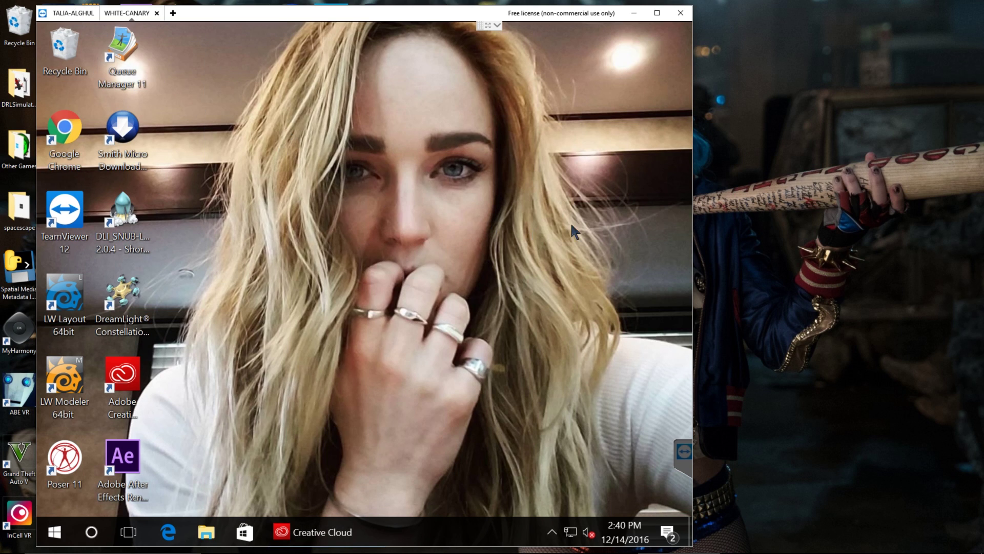
pyautogui.click(634, 12)
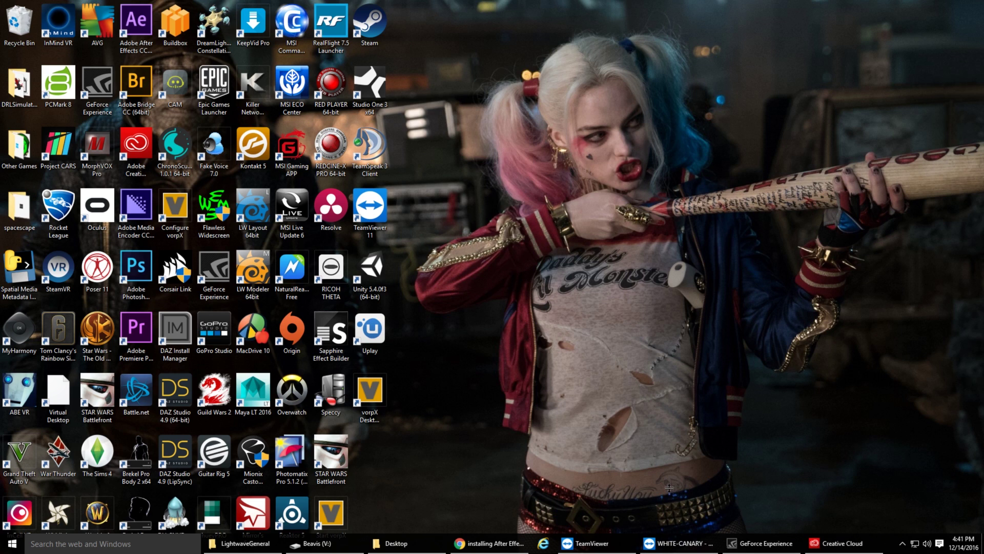
# - Return to the WHITE-CANARY remote session and open a File Explorer window on that machine
pyautogui.press('super+e')
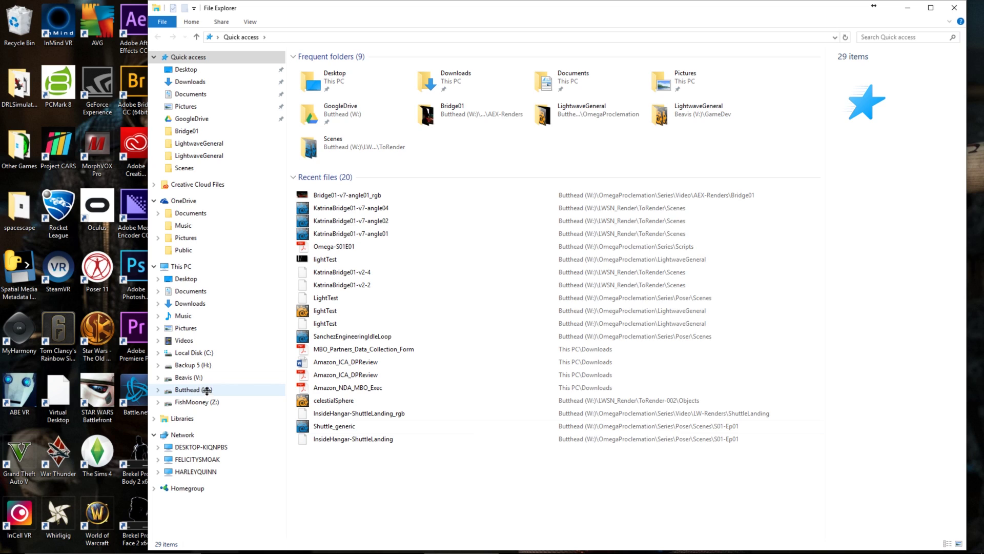
pyautogui.moveTo(390, 549)
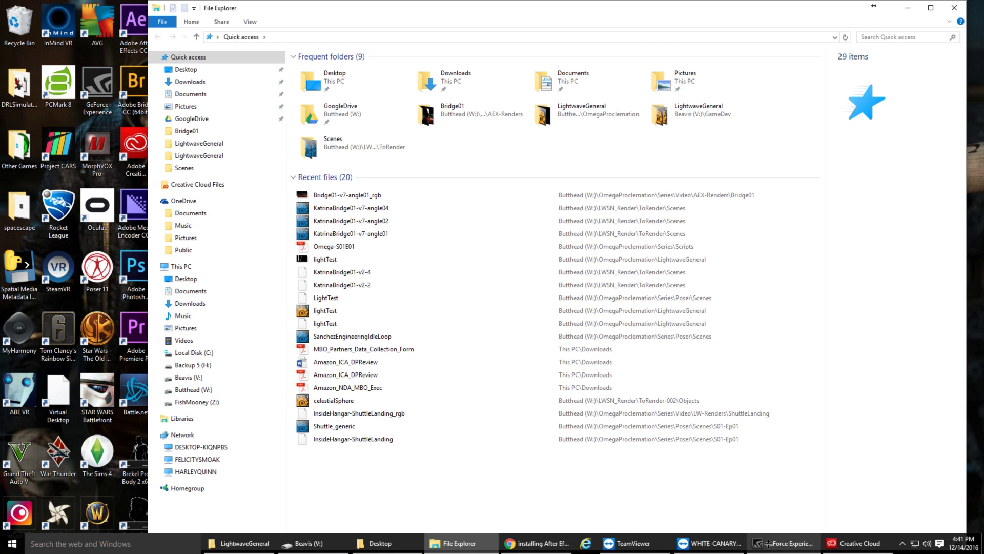
pyautogui.click(711, 544)
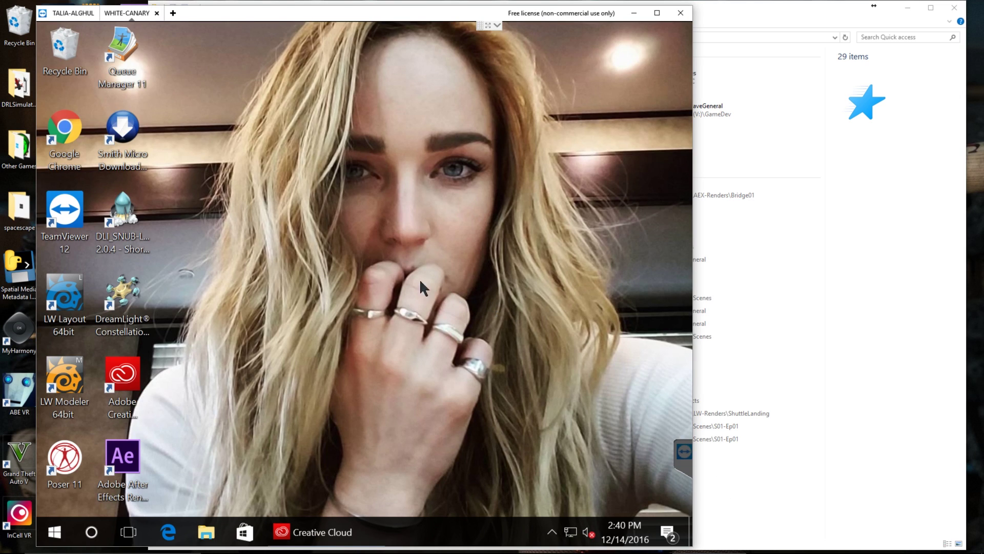
pyautogui.press('super+e')
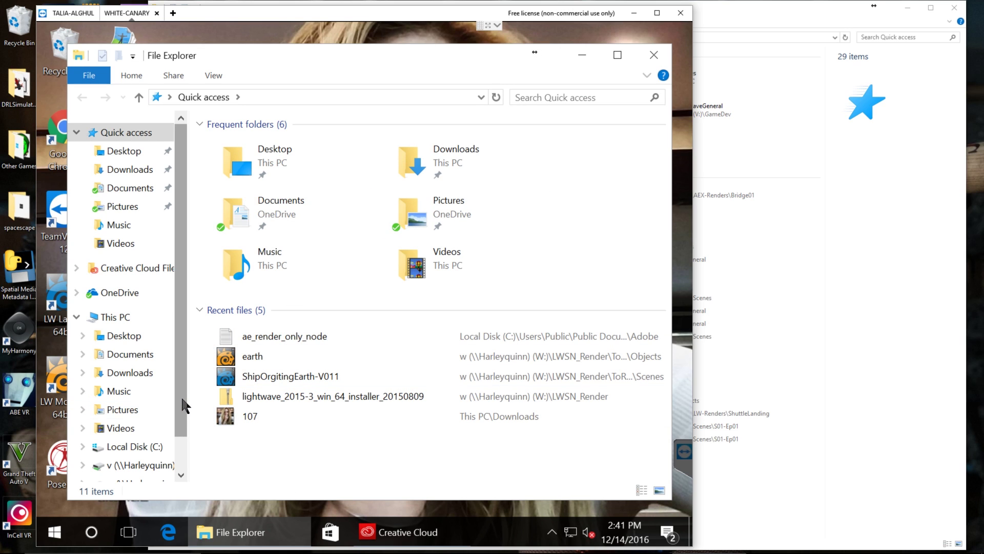
pyautogui.scroll(-1, 188, 447)
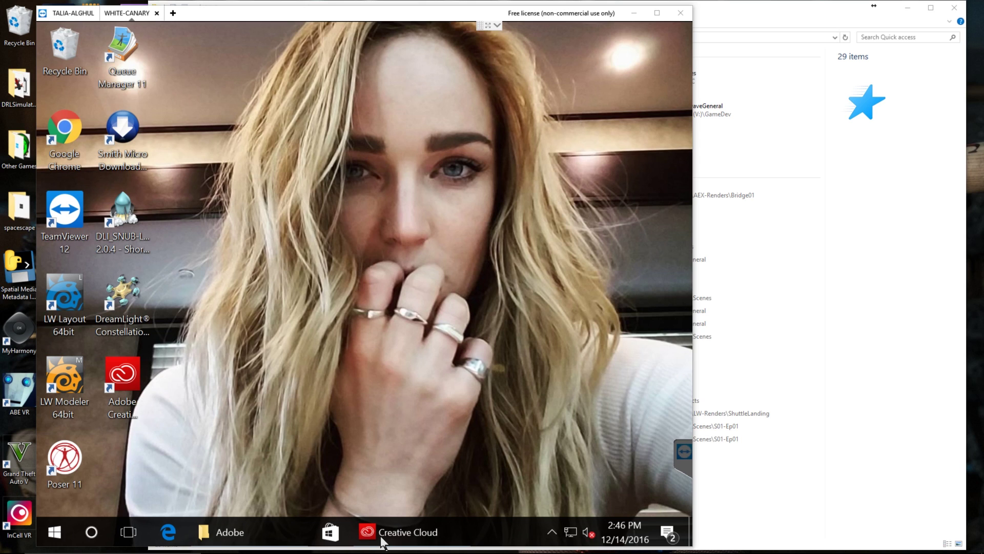
# - Launch Adobe After Effects CC 2017 on the remote machine and dismiss its Start screen
pyautogui.click(57, 534)
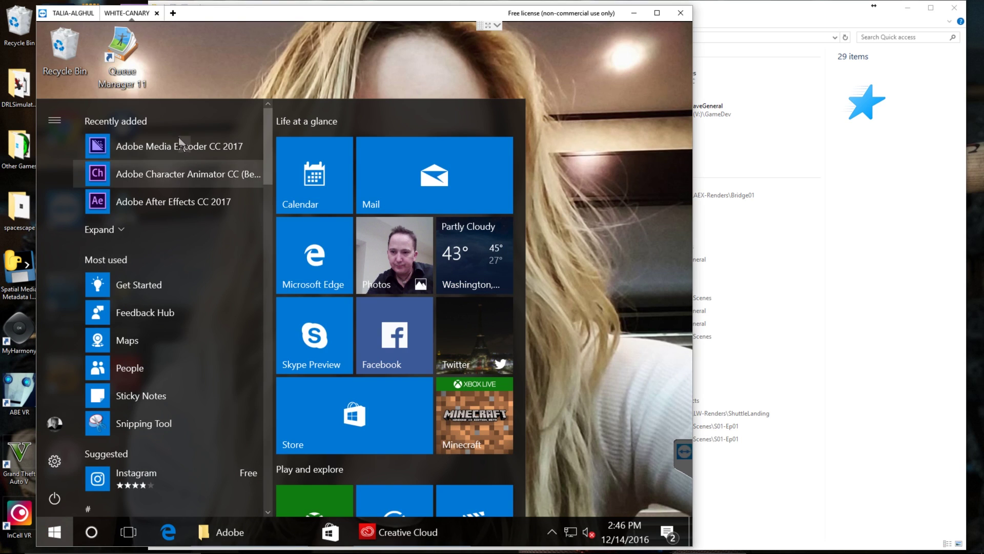
pyautogui.click(176, 193)
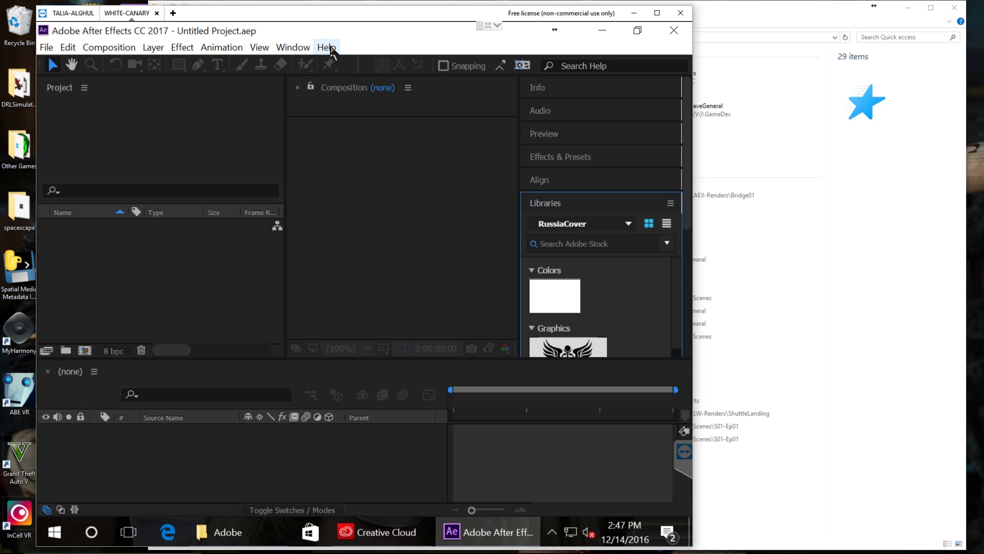
pyautogui.click(331, 49)
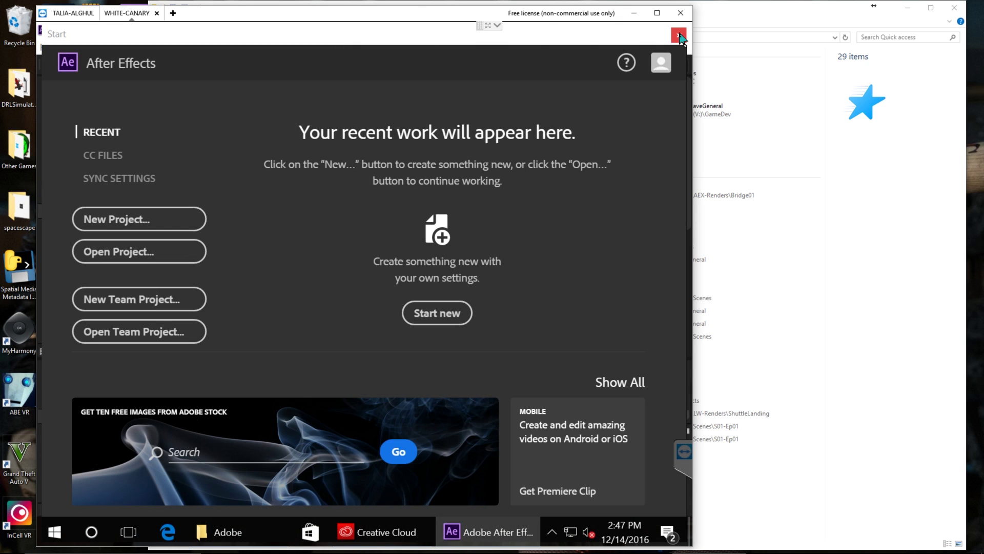
pyautogui.click(679, 35)
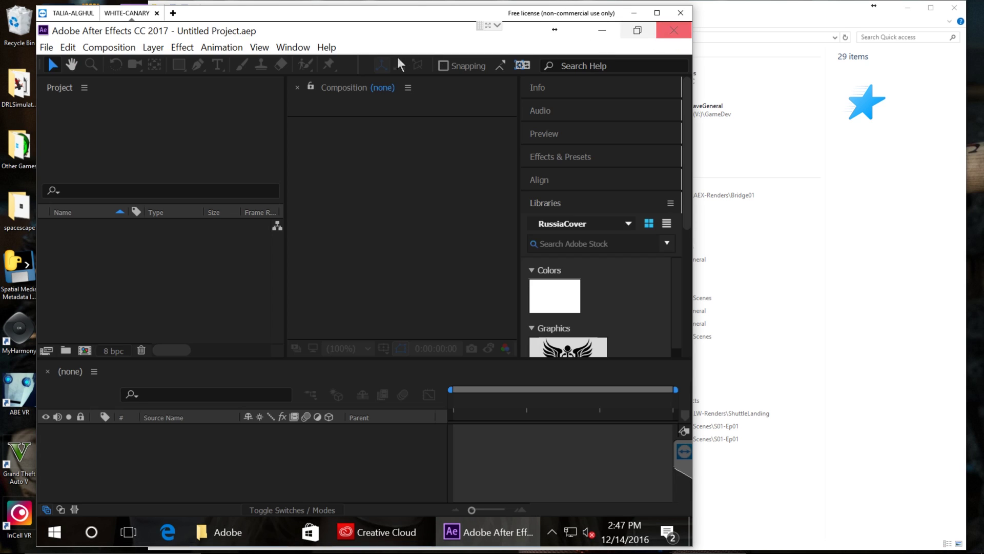
# - Sign out of the Adobe account from within After Effects and confirm the sign-out
pyautogui.click(328, 47)
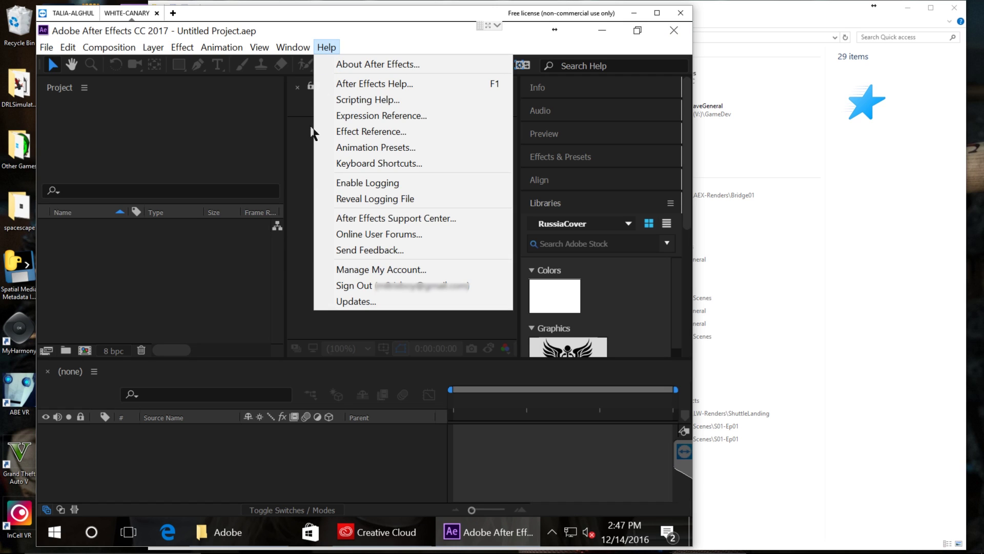
pyautogui.click(358, 281)
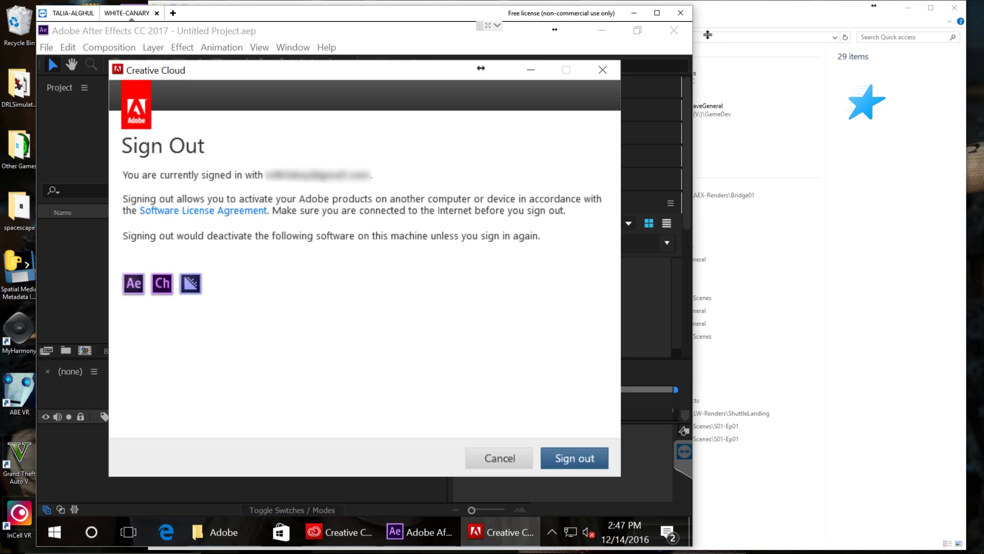
pyautogui.click(575, 459)
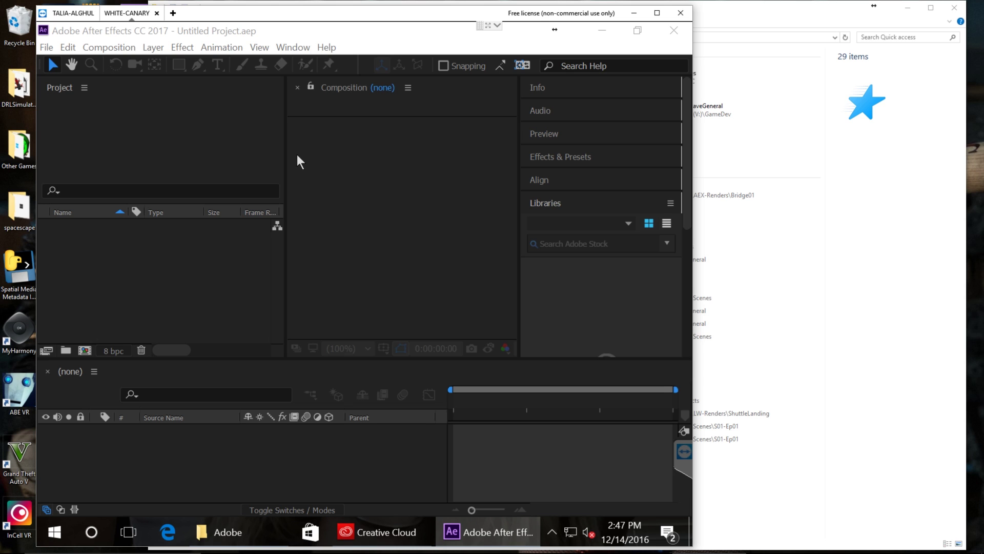
# - Close After Effects and the Creative Cloud application on the remote machine
pyautogui.click(673, 31)
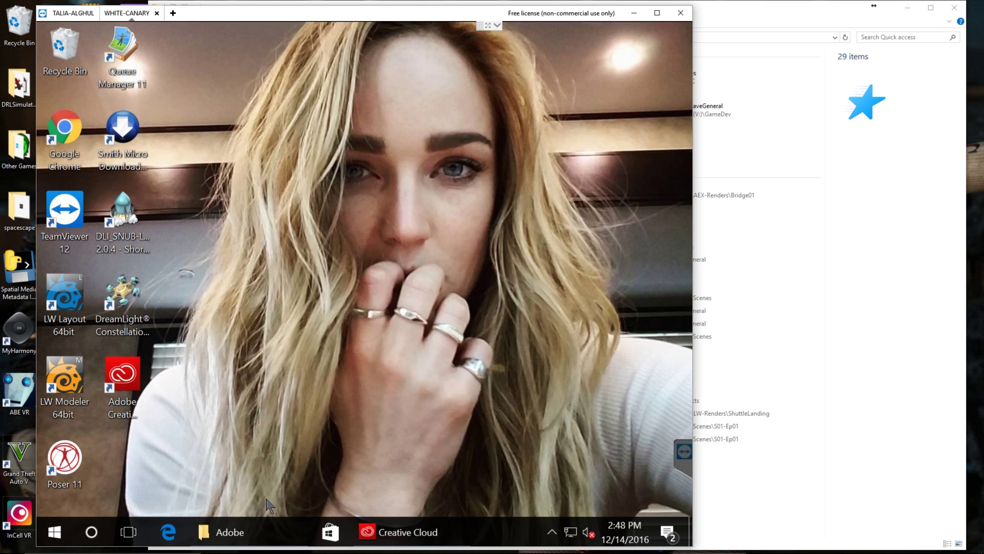
pyautogui.click(426, 531)
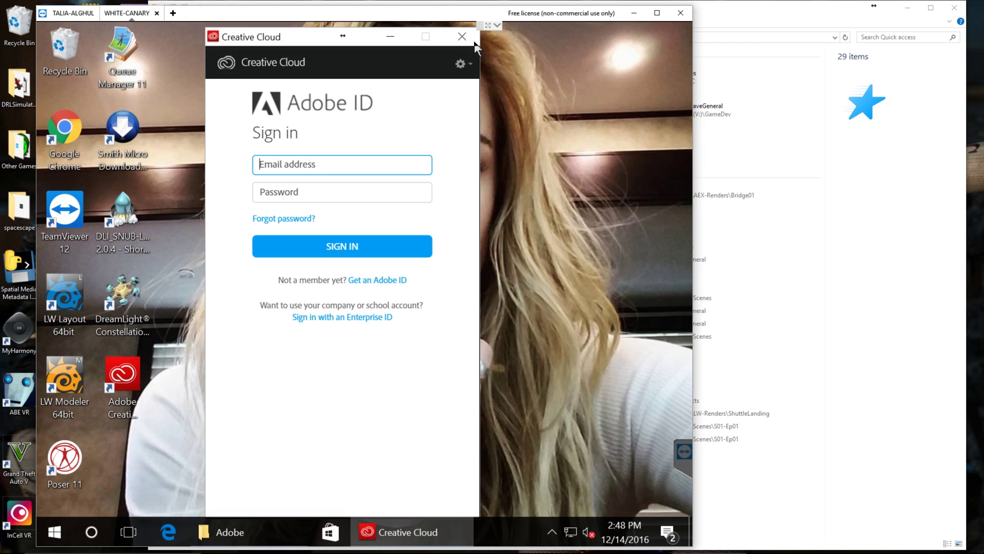
pyautogui.click(462, 36)
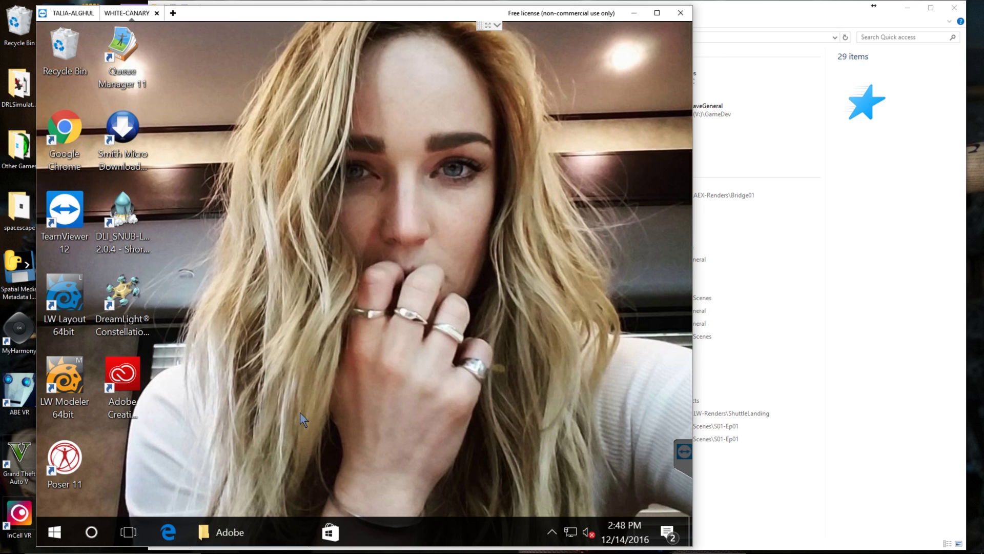
# - Browse the remote machine's C: drive to the Adobe folder under Users\Public\Public Documents
pyautogui.click(232, 532)
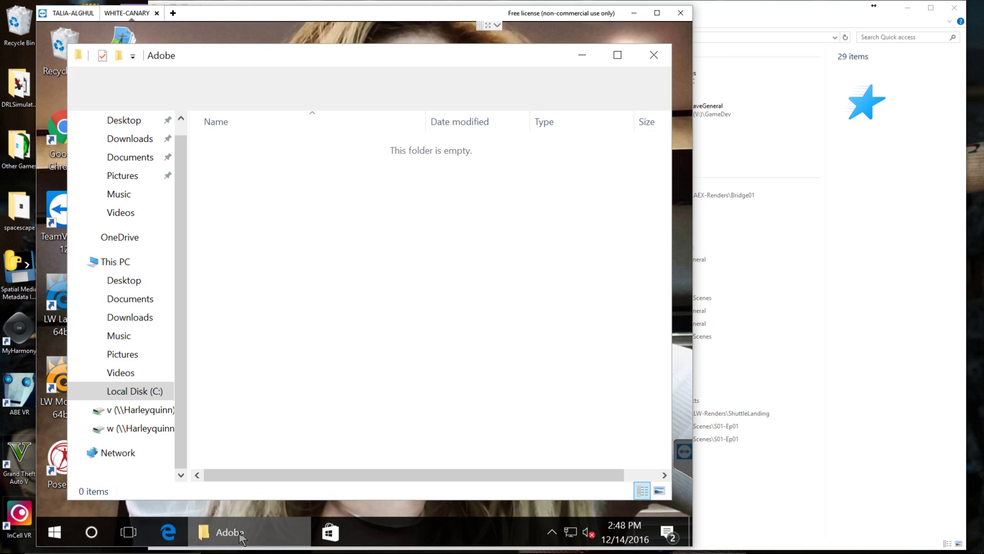
pyautogui.click(139, 391)
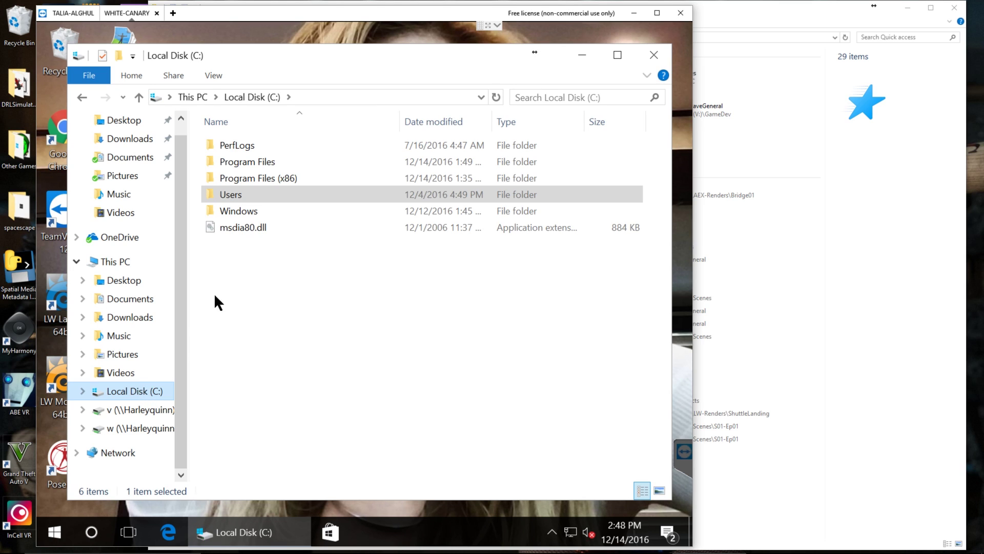
pyautogui.doubleClick(242, 194)
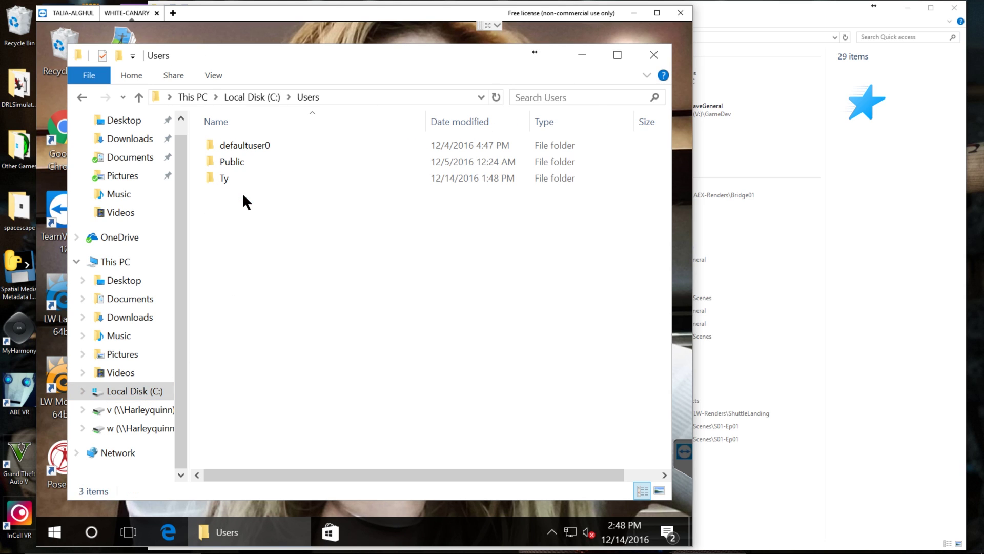
pyautogui.doubleClick(244, 160)
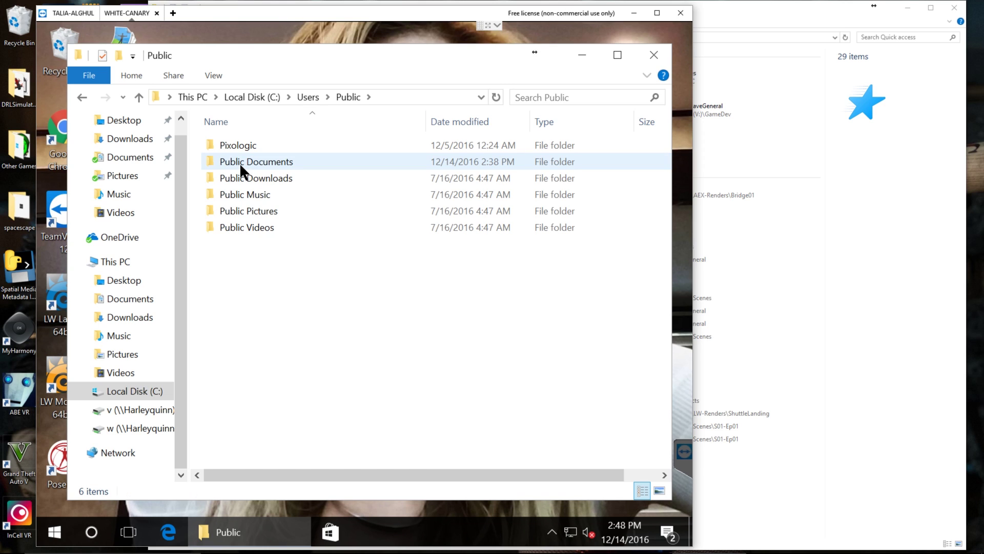
pyautogui.doubleClick(240, 160)
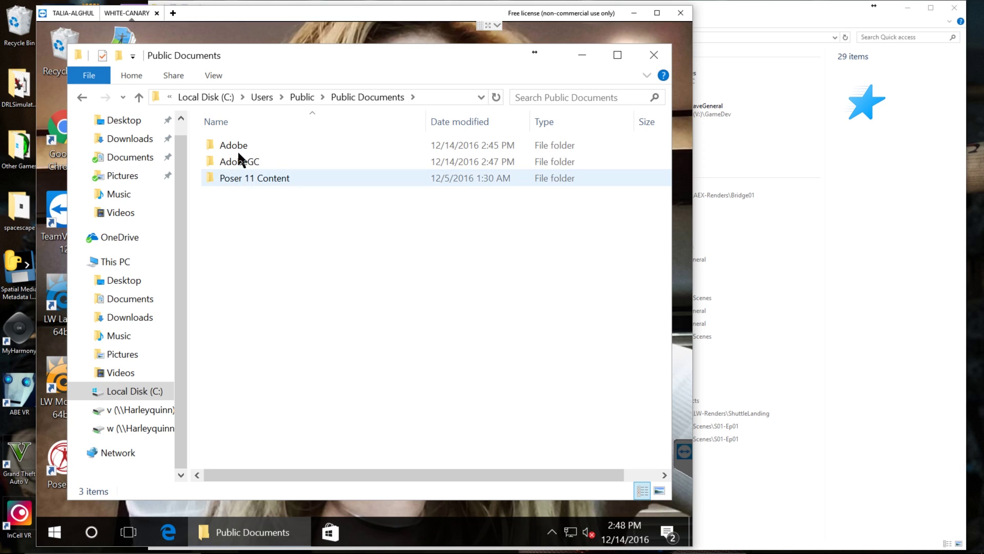
pyautogui.doubleClick(234, 144)
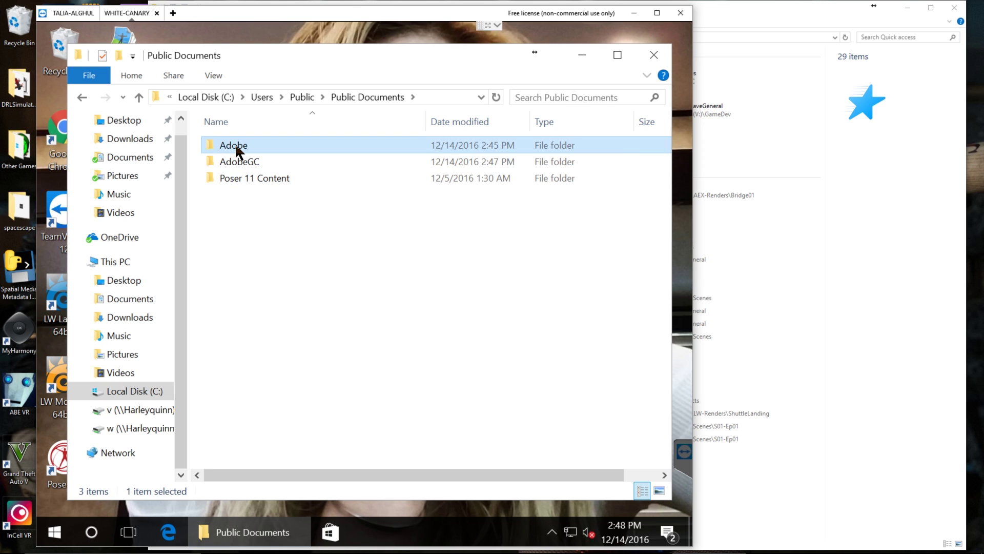
# - Create a text document named ae_render_only_node in the Adobe folder and put the folder window away
pyautogui.rightClick(302, 233)
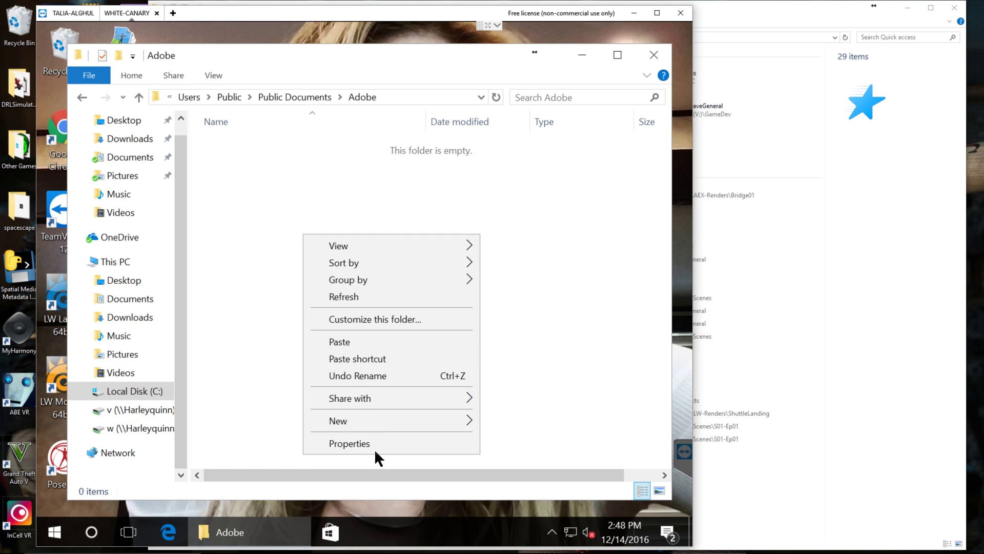
pyautogui.moveTo(374, 422)
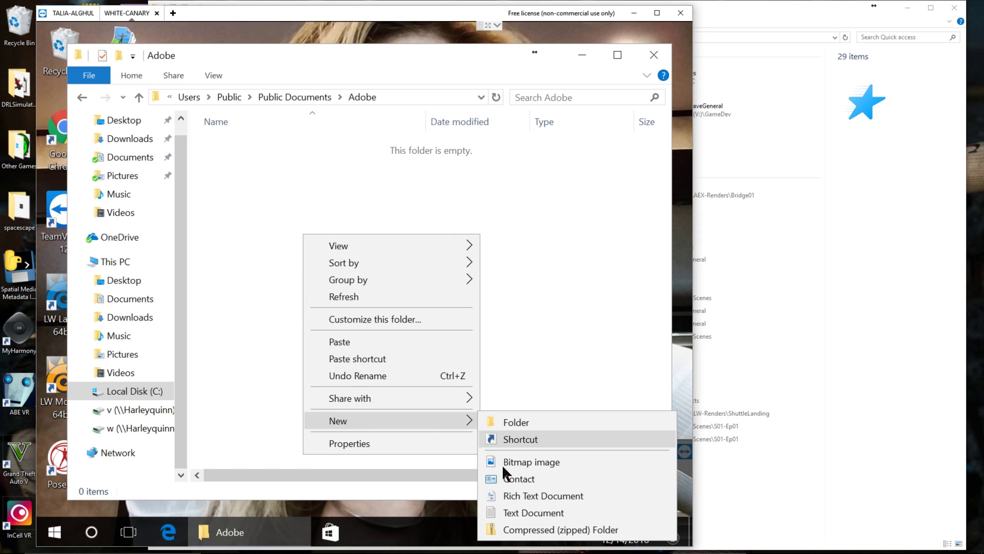
pyautogui.click(516, 512)
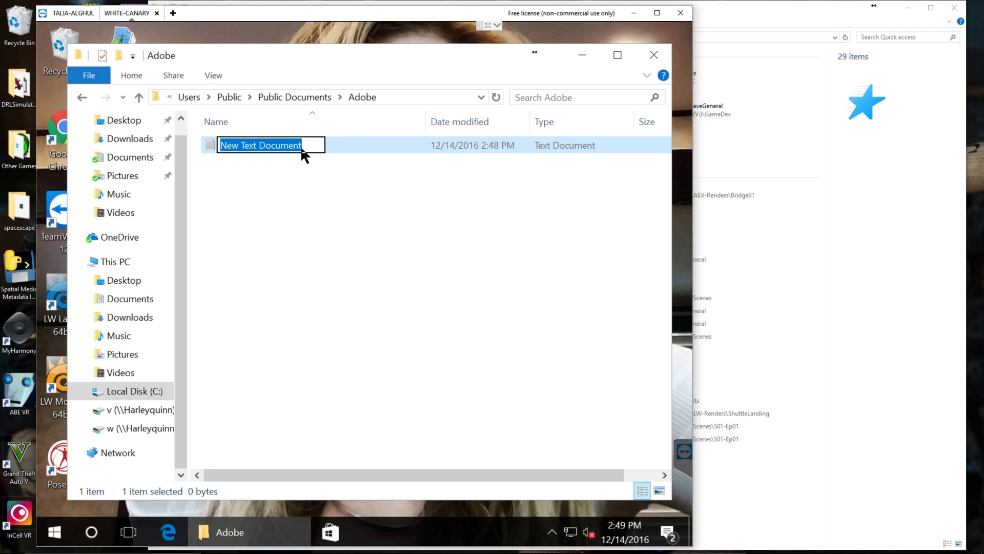
pyautogui.write('ae_render_only_node')
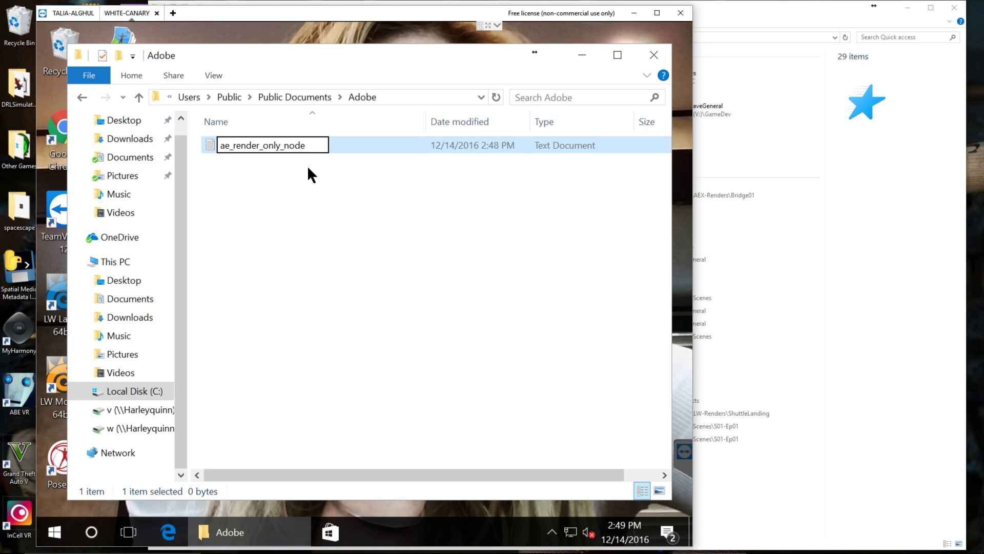
pyautogui.press('Return')
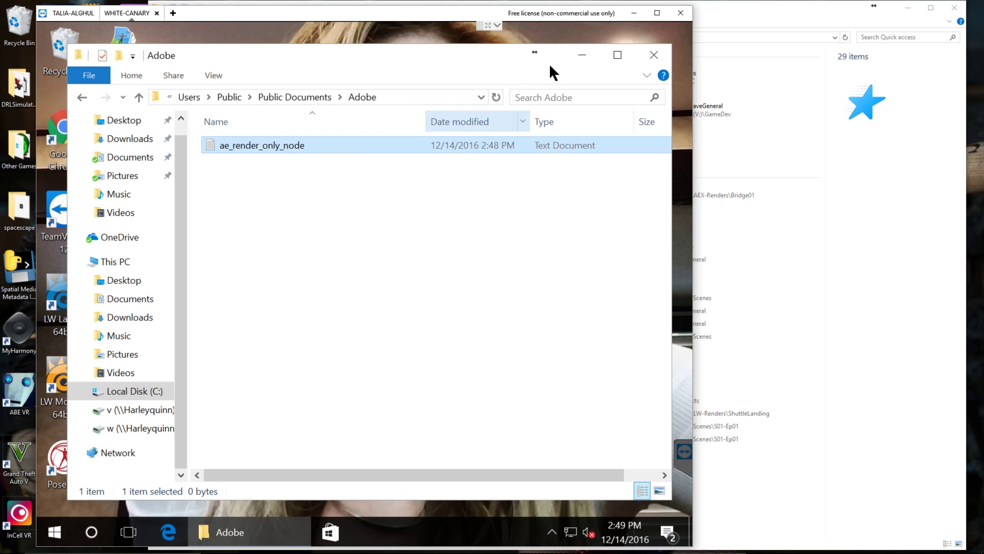
pyautogui.click(582, 53)
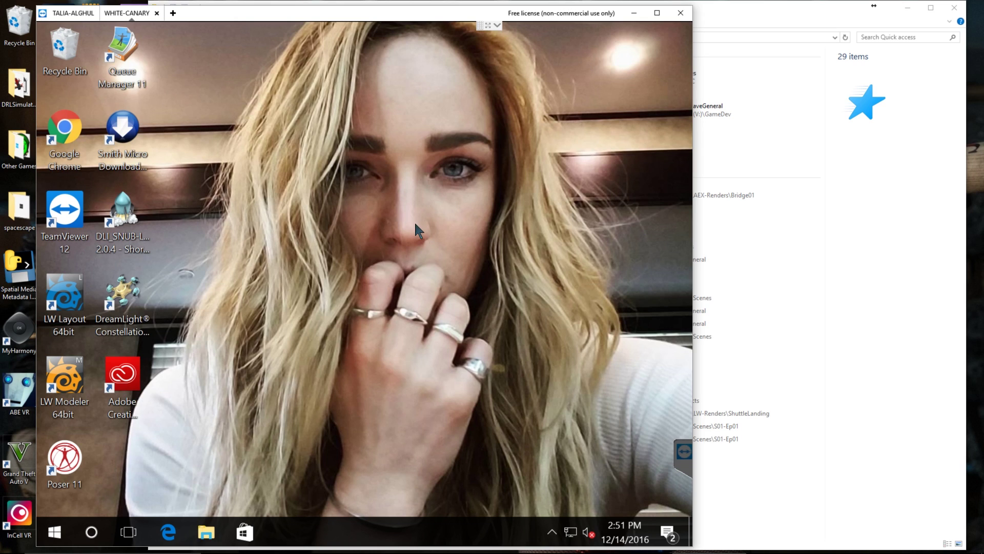
# - Open a new File Explorer window and browse to C:\Program Files\Adobe\Adobe After Effects CC 2017
pyautogui.press('super+e')
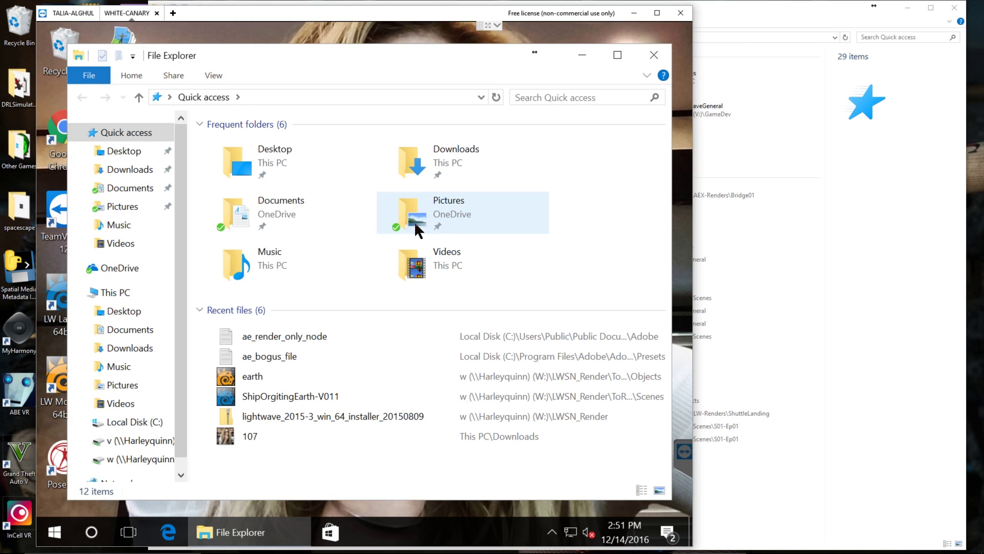
pyautogui.click(154, 421)
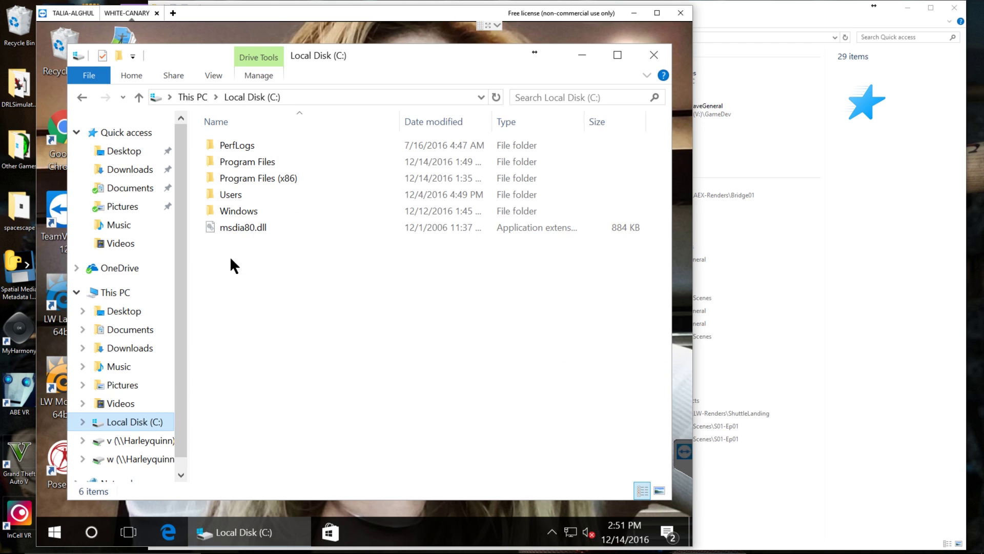
pyautogui.click(259, 161)
pyautogui.doubleClick(258, 161)
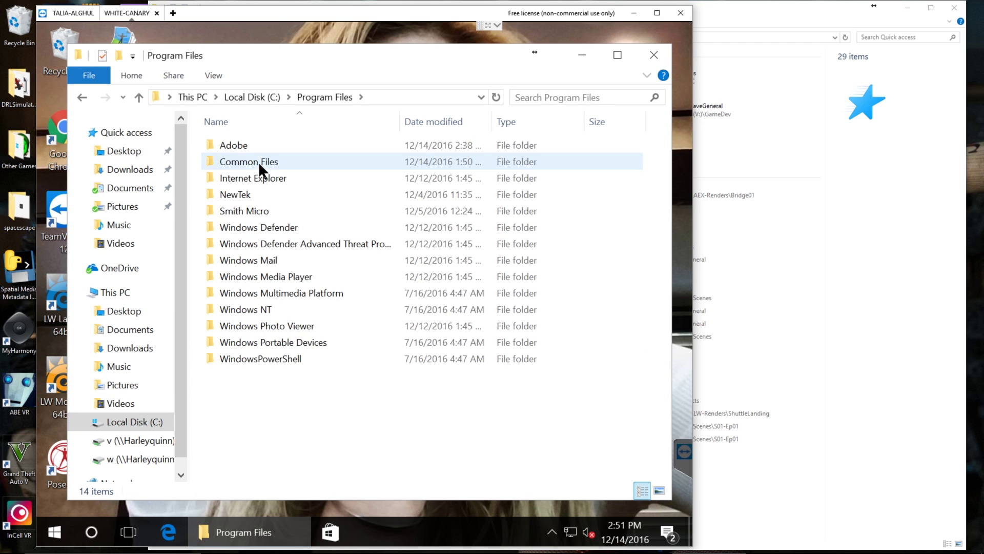
pyautogui.doubleClick(248, 146)
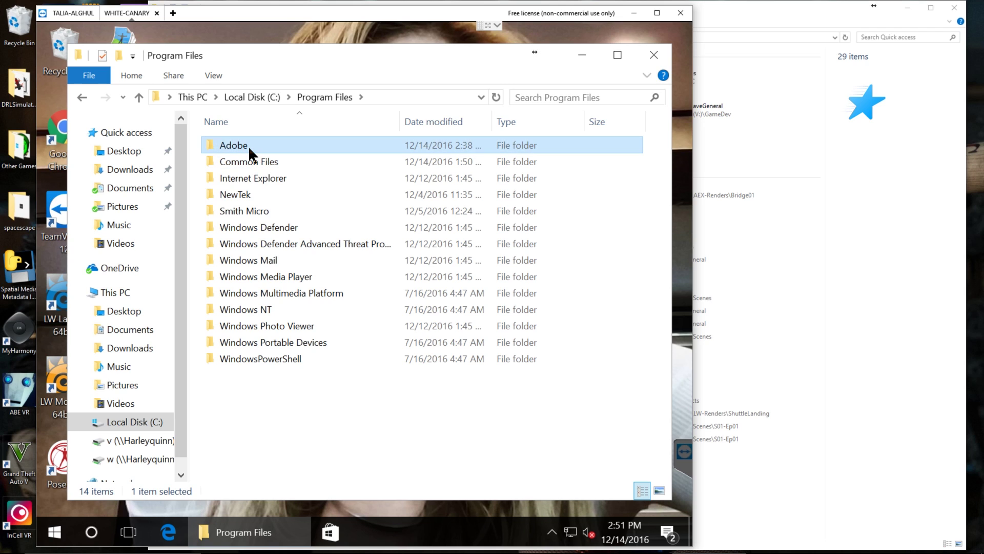
pyautogui.doubleClick(248, 162)
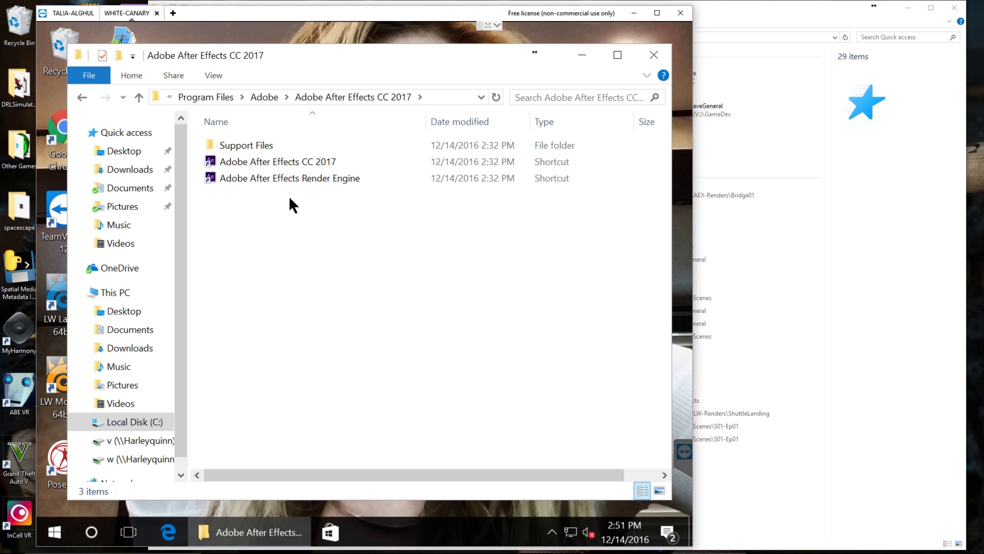
# - Put a shortcut to the Adobe After Effects Render Engine on the remote desktop below the Creative Cloud icon and launch it
pyautogui.rightClick(290, 178)
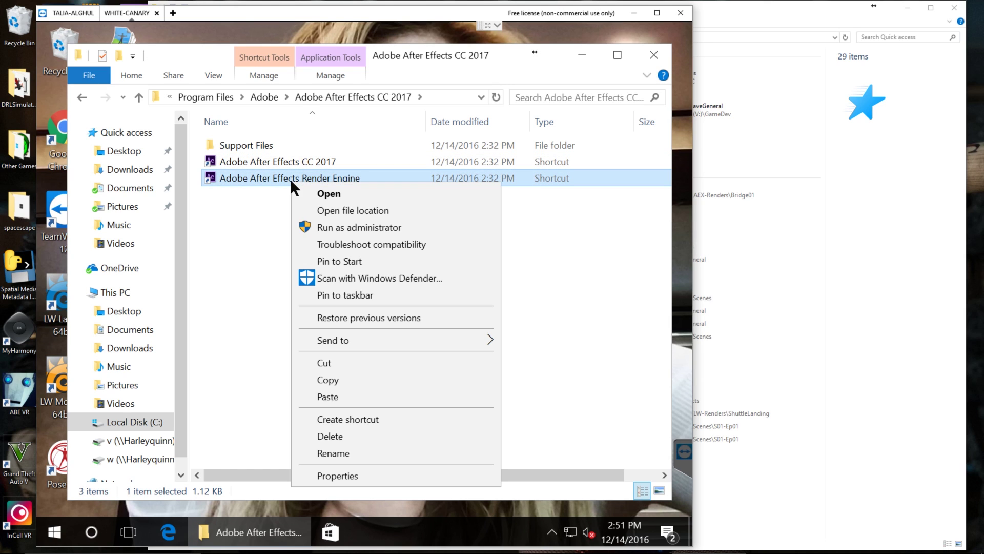
pyautogui.click(361, 381)
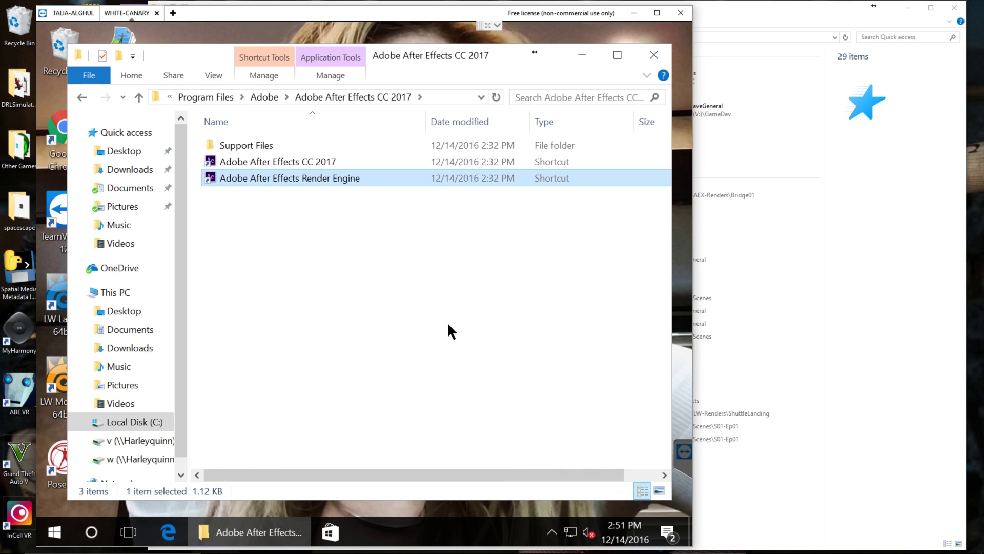
pyautogui.click(660, 54)
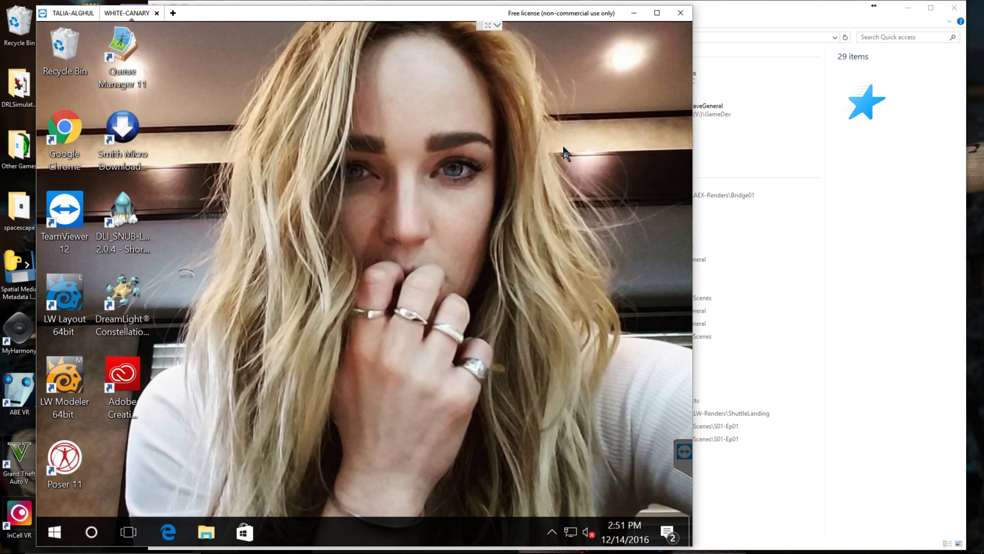
pyautogui.rightClick(212, 399)
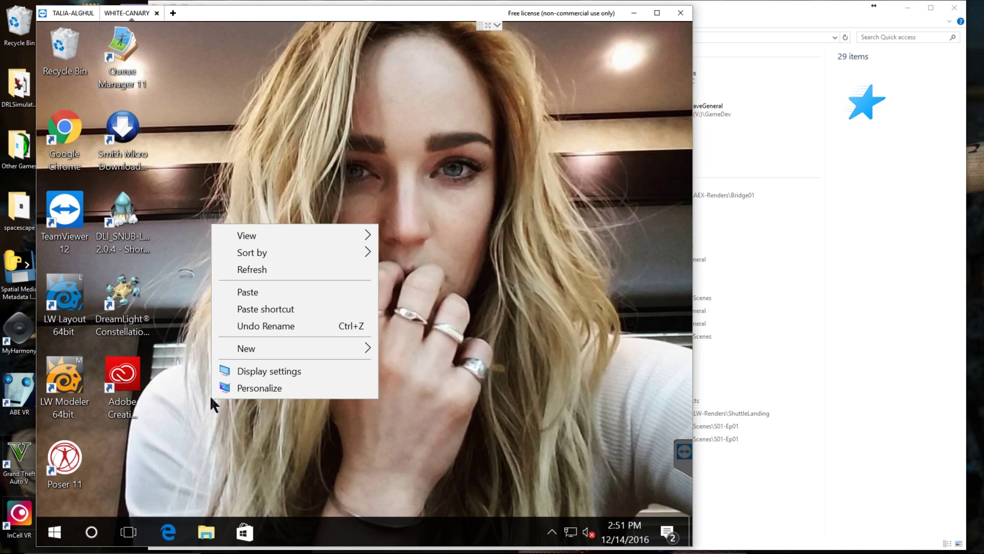
pyautogui.click(272, 309)
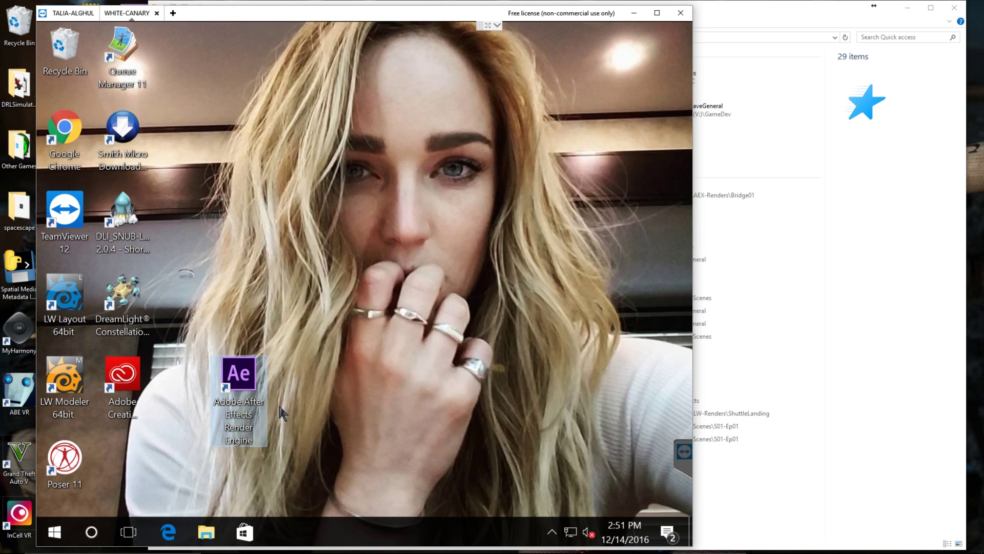
pyautogui.moveTo(248, 379); pyautogui.dragTo(122, 457)
pyautogui.doubleClick(122, 456)
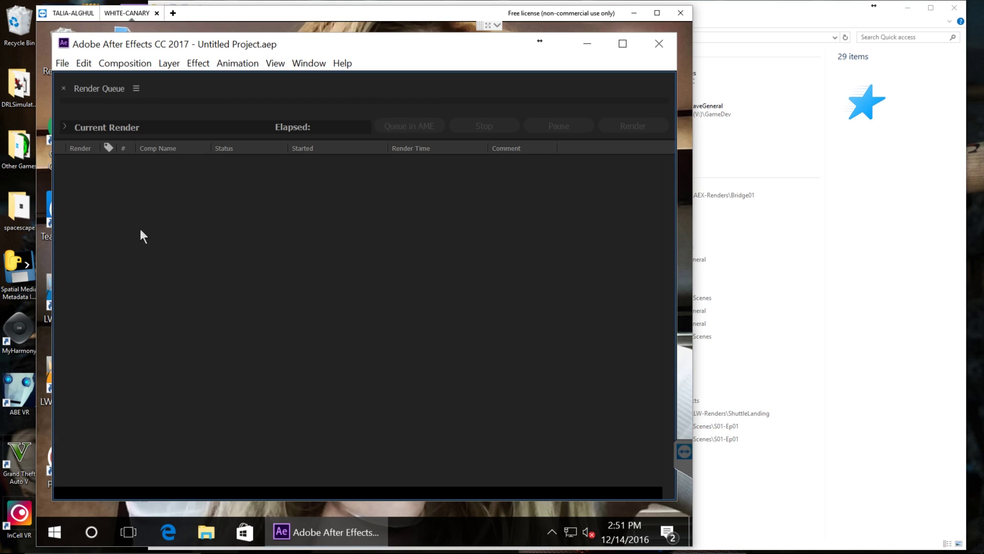
# - Set the render engine on WHITE-CANARY to watch the AErender folder on the W: network drive
pyautogui.click(62, 63)
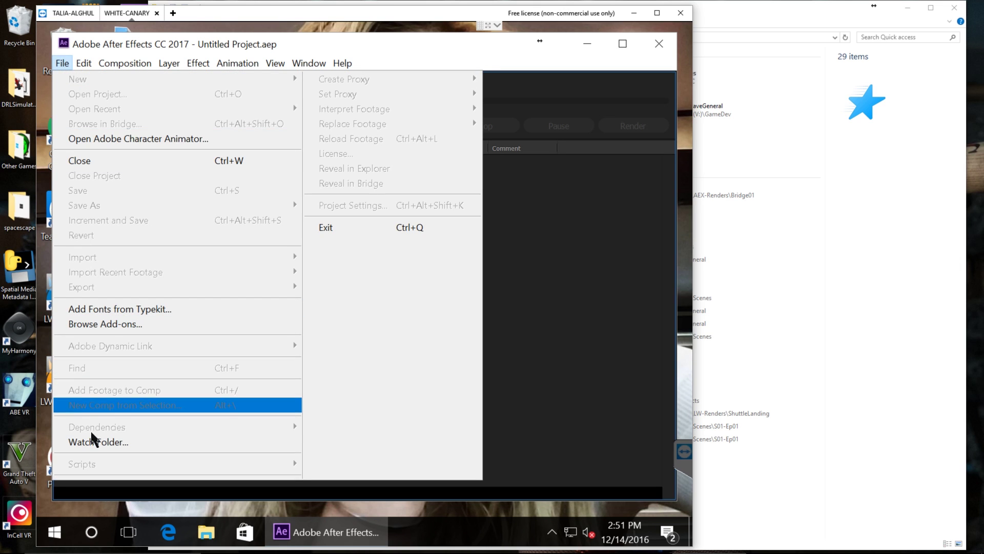
pyautogui.click(95, 443)
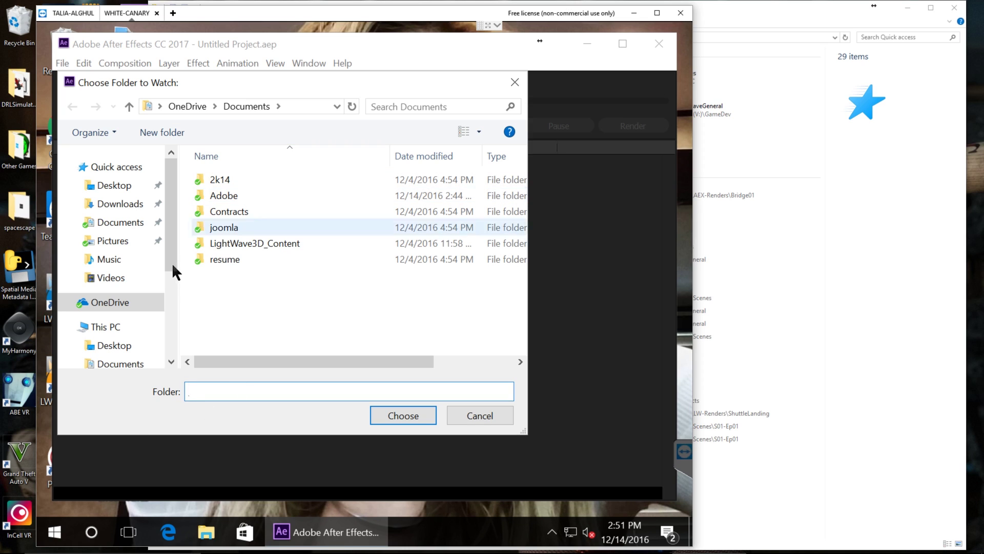
pyautogui.scroll(-1, 175, 309)
pyautogui.scroll(-3, 175, 311)
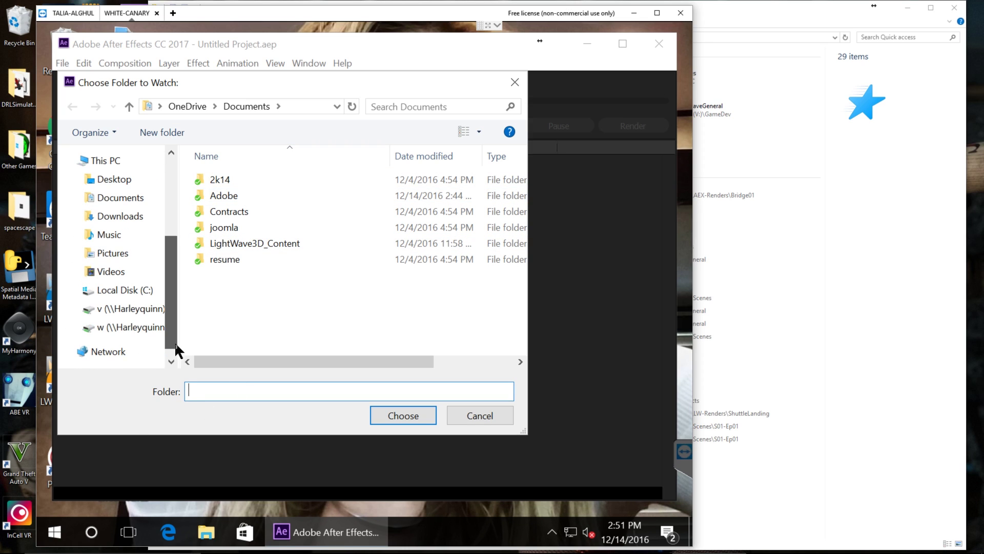
pyautogui.click(122, 325)
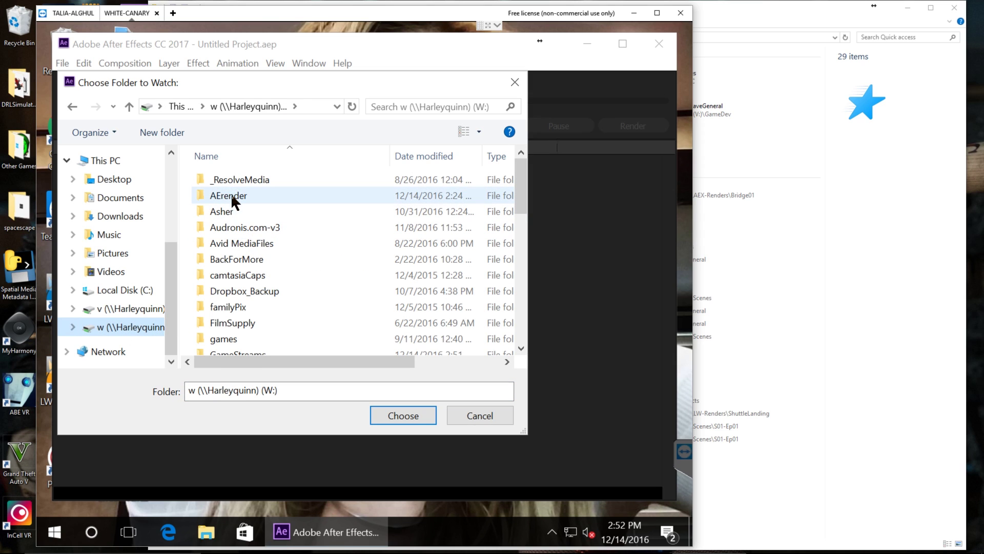
pyautogui.doubleClick(232, 196)
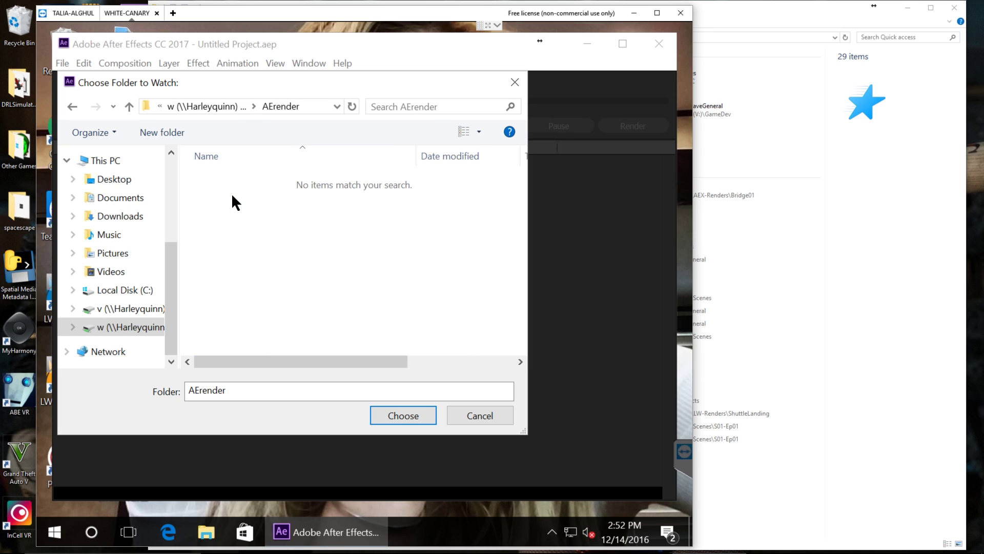
pyautogui.click(420, 411)
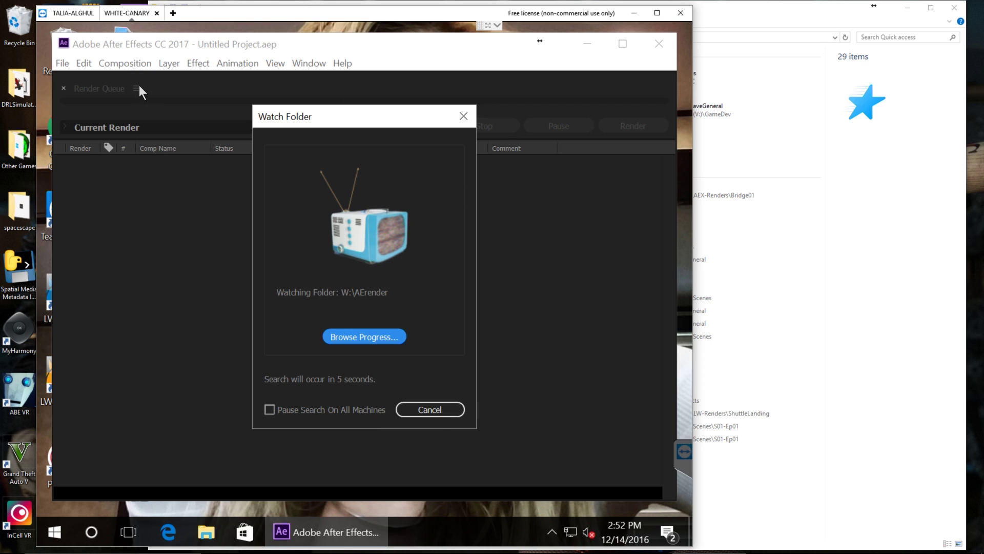
# - Switch to the TALIA-ALGHUL remote session, put Creative Cloud away, launch After Effects and dismiss its Start screen
pyautogui.click(75, 14)
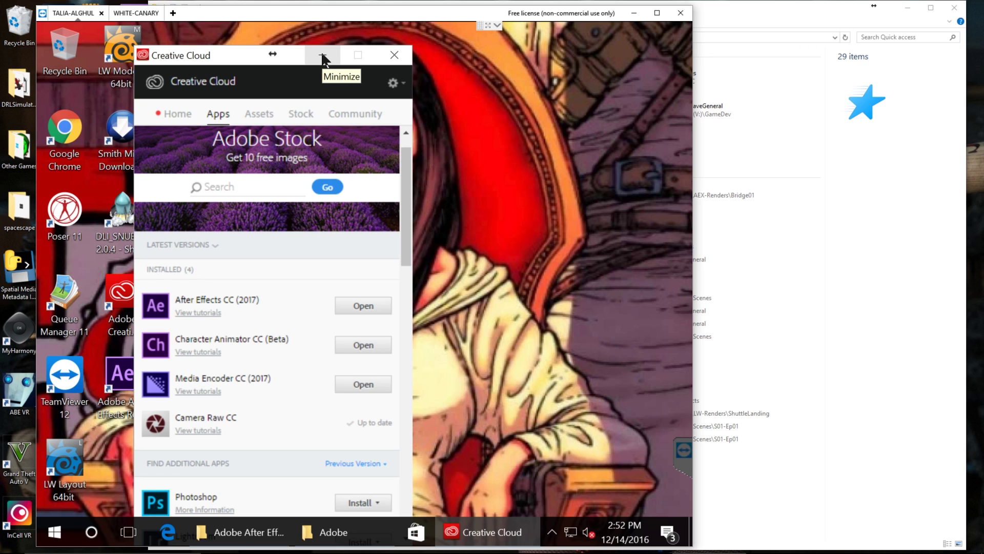
pyautogui.click(323, 57)
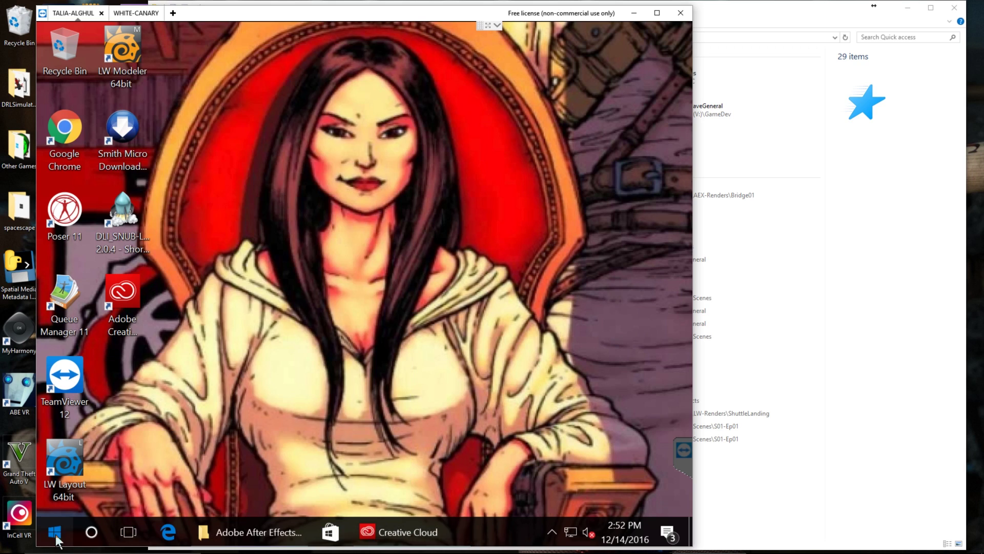
pyautogui.press('super')
pyautogui.click(168, 202)
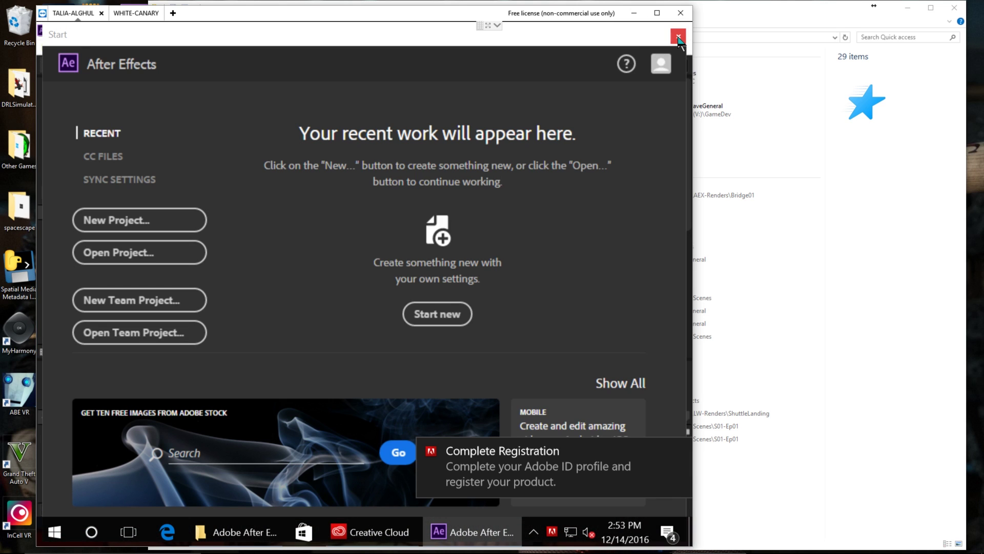
pyautogui.click(678, 37)
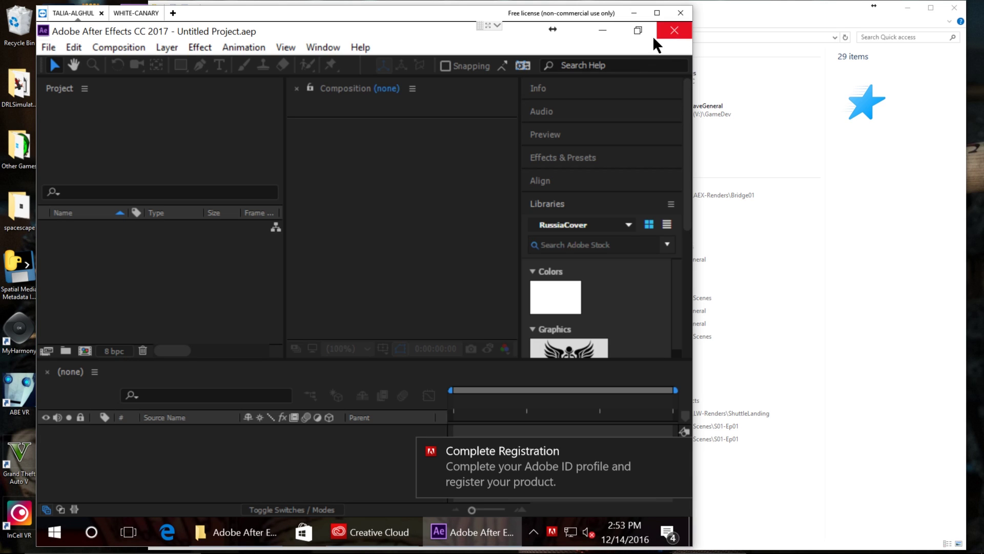
# - Sign out of the Adobe account from After Effects and close the program
pyautogui.click(360, 48)
pyautogui.click(416, 309)
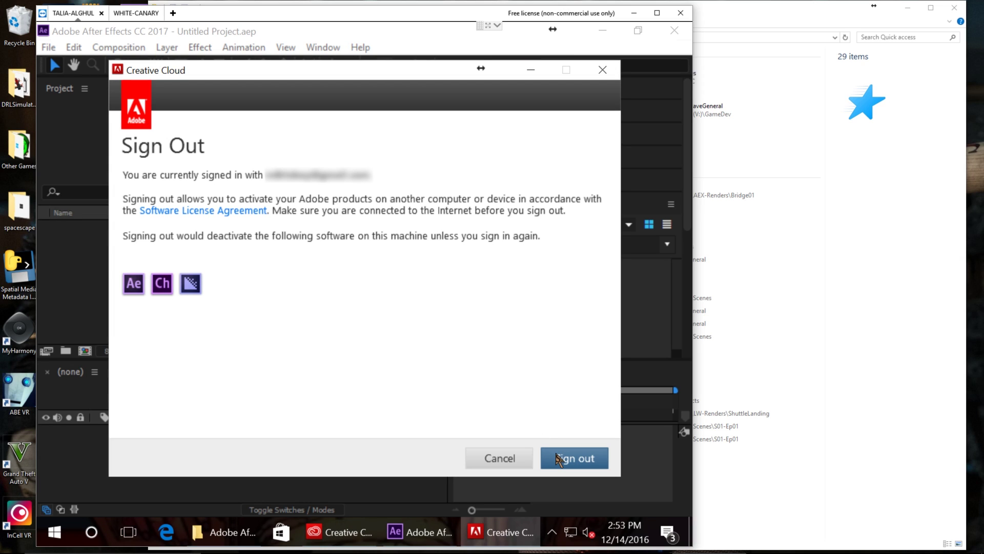
pyautogui.click(559, 459)
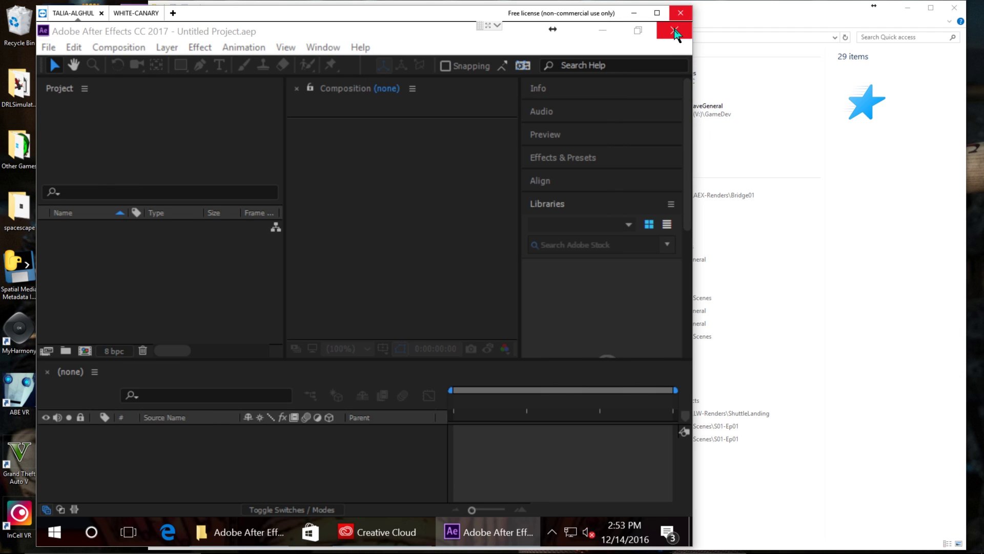
pyautogui.click(675, 33)
# - Open a File Explorer window and browse the C: drive to the Adobe folder in Users\Public\Public Documents
pyautogui.press('super+e')
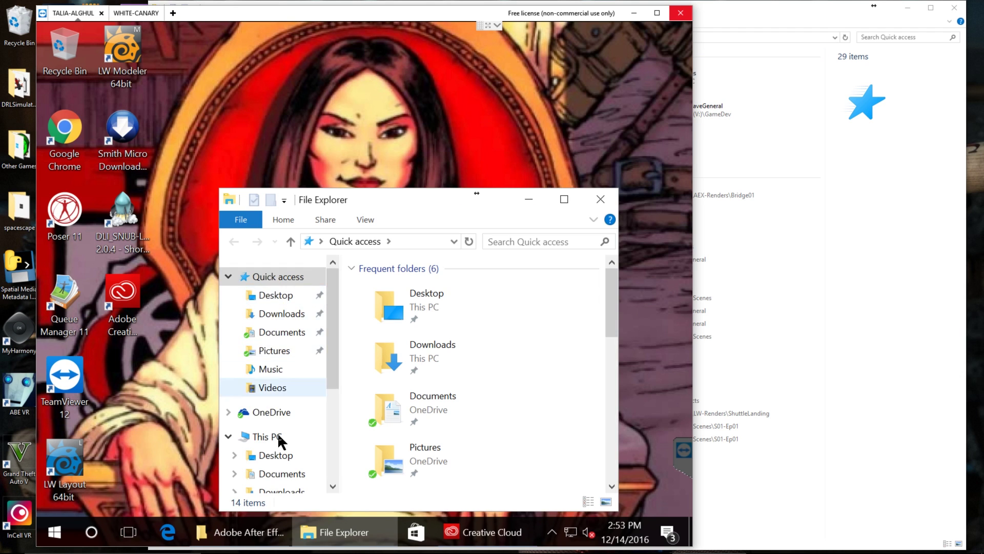
pyautogui.scroll(-3, 279, 431)
pyautogui.click(278, 440)
pyautogui.doubleClick(401, 343)
pyautogui.doubleClick(388, 306)
pyautogui.doubleClick(387, 305)
pyautogui.click(390, 291)
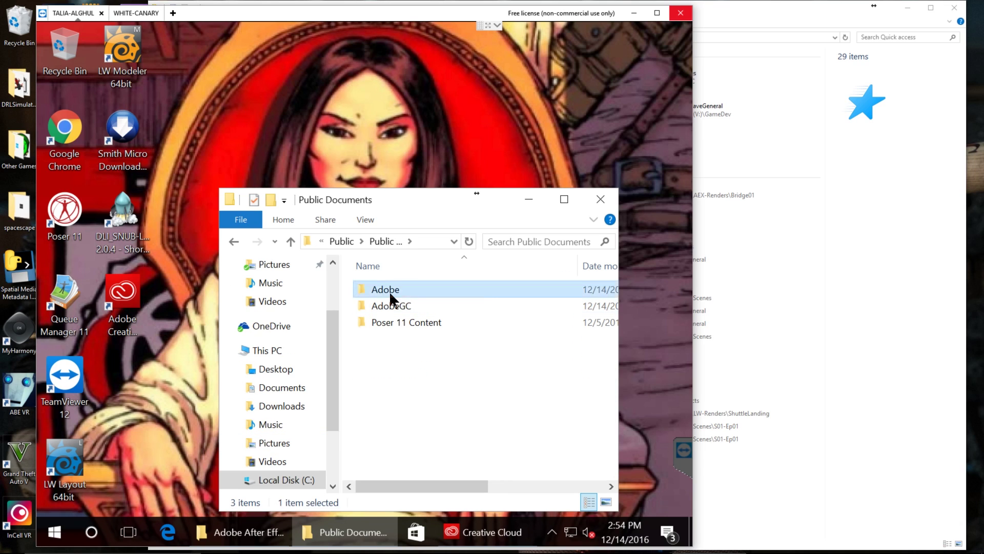
pyautogui.doubleClick(389, 291)
# - Create a text document named ae_render_only_node in the Adobe folder and close the folder window
pyautogui.rightClick(393, 308)
pyautogui.moveTo(435, 276)
pyautogui.click(302, 367)
pyautogui.hotkey('ctrl', 'v')
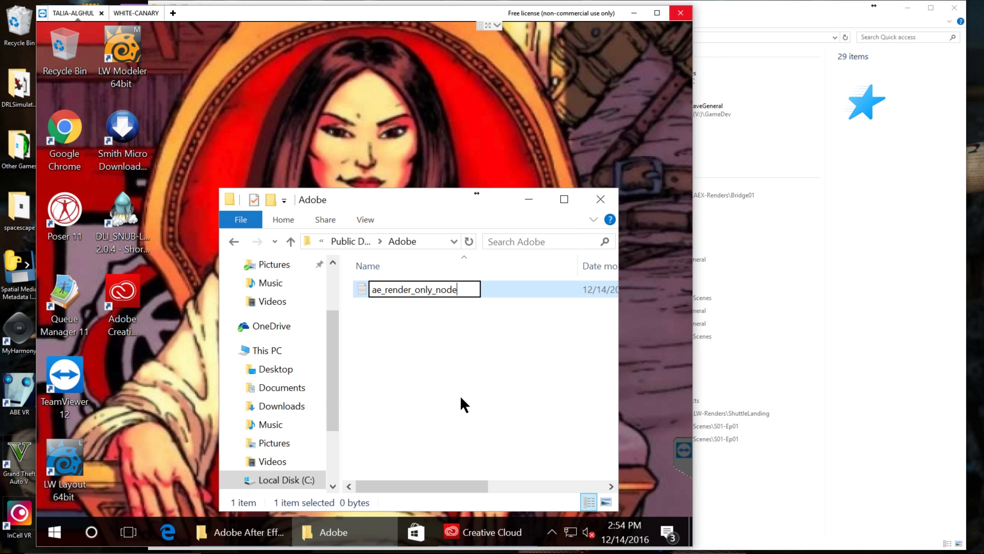
pyautogui.press('Return')
pyautogui.click(600, 198)
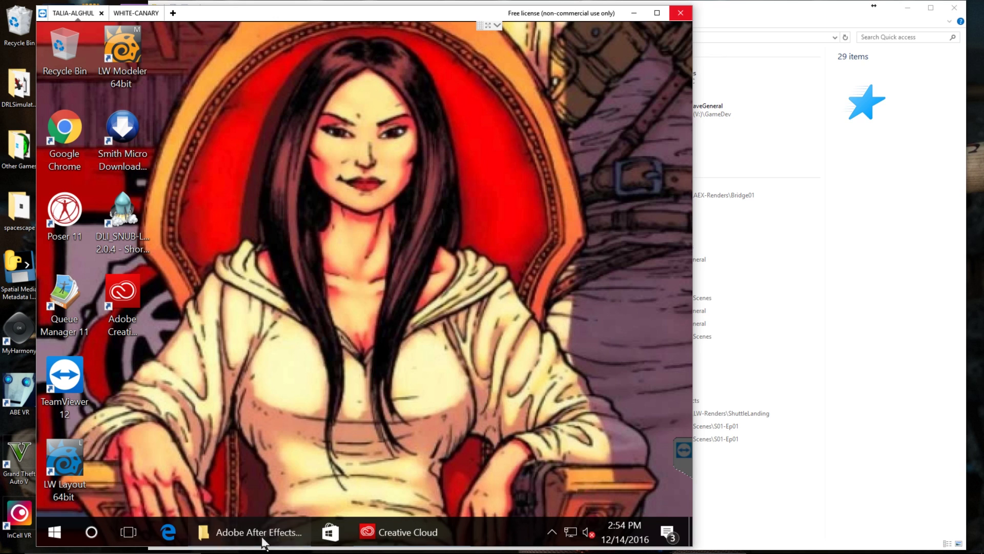
# - Bring up the Program Files window and browse to the Adobe After Effects CC 2017 folder
pyautogui.click(253, 532)
pyautogui.click(289, 135)
pyautogui.doubleClick(355, 232)
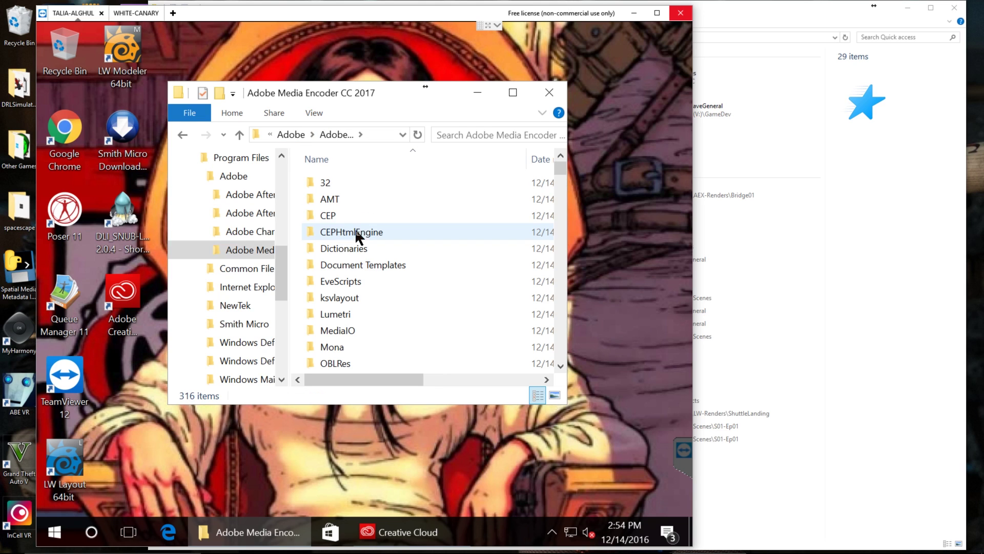
pyautogui.click(180, 135)
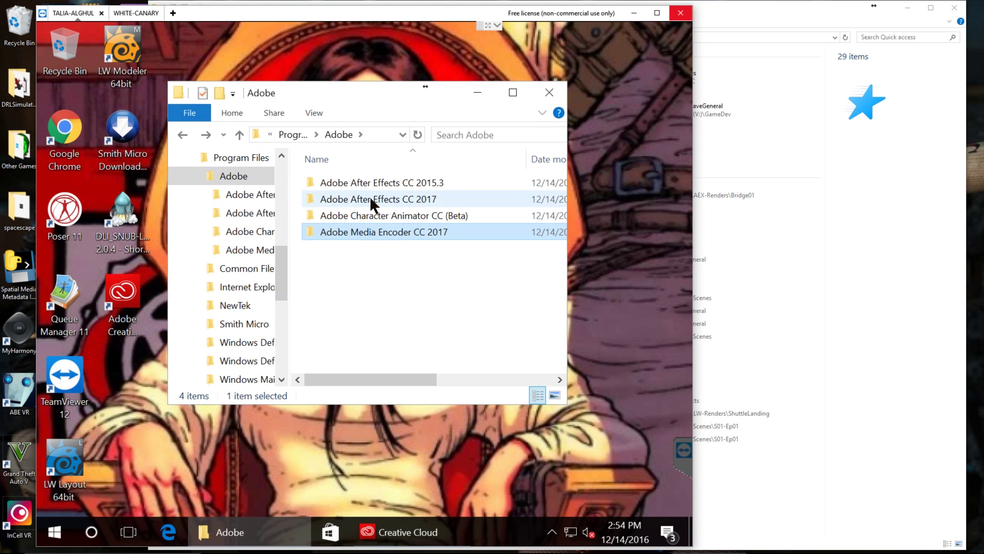
pyautogui.doubleClick(370, 196)
# - Copy the Adobe After Effects Render Engine shortcut to the TALIA-ALGHUL desktop and launch it from there
pyautogui.click(366, 214)
pyautogui.rightClick(365, 214)
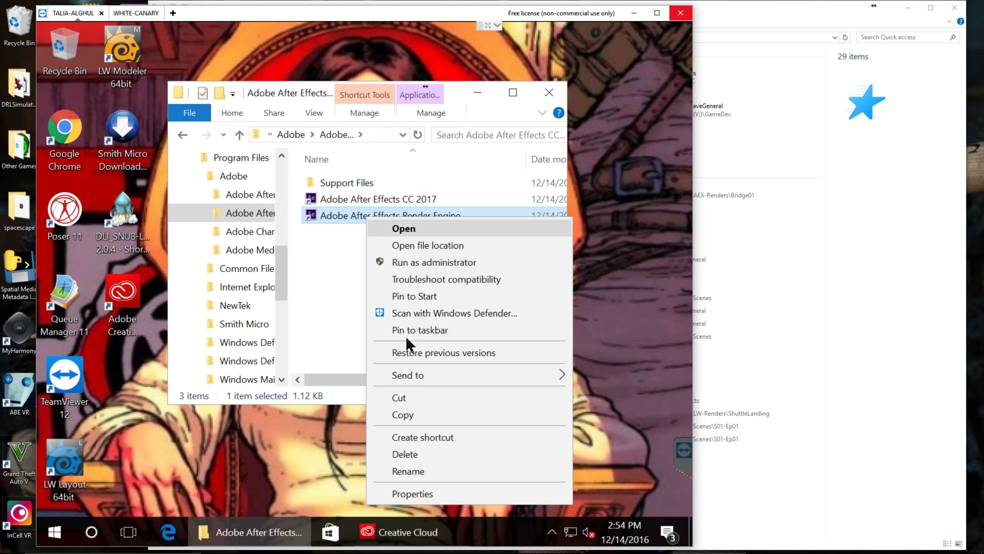
pyautogui.click(416, 413)
pyautogui.rightClick(121, 361)
pyautogui.click(174, 272)
pyautogui.doubleClick(121, 387)
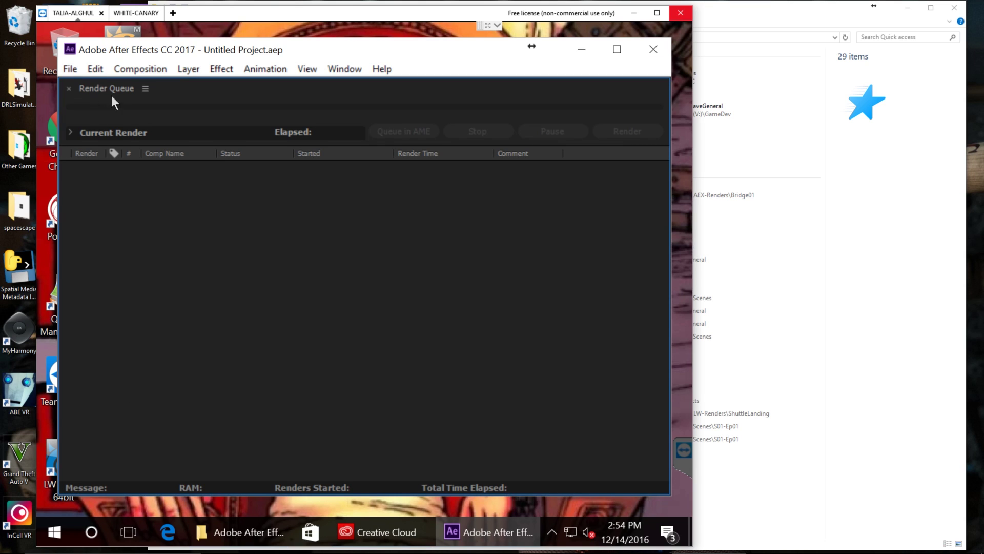
# - Set the render engine on TALIA-ALGHUL to watch the AErender folder on the W: network drive
pyautogui.click(70, 68)
pyautogui.click(142, 439)
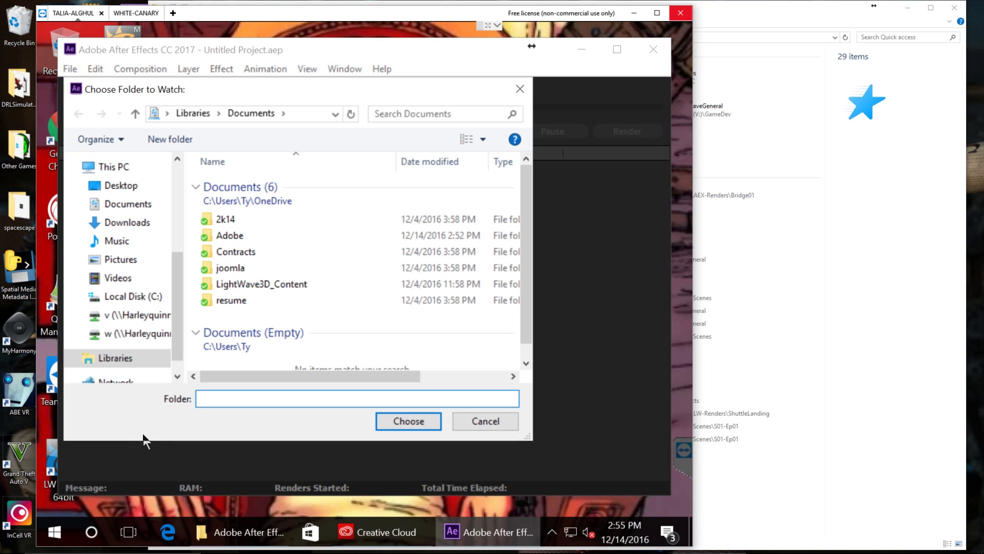
pyautogui.click(129, 332)
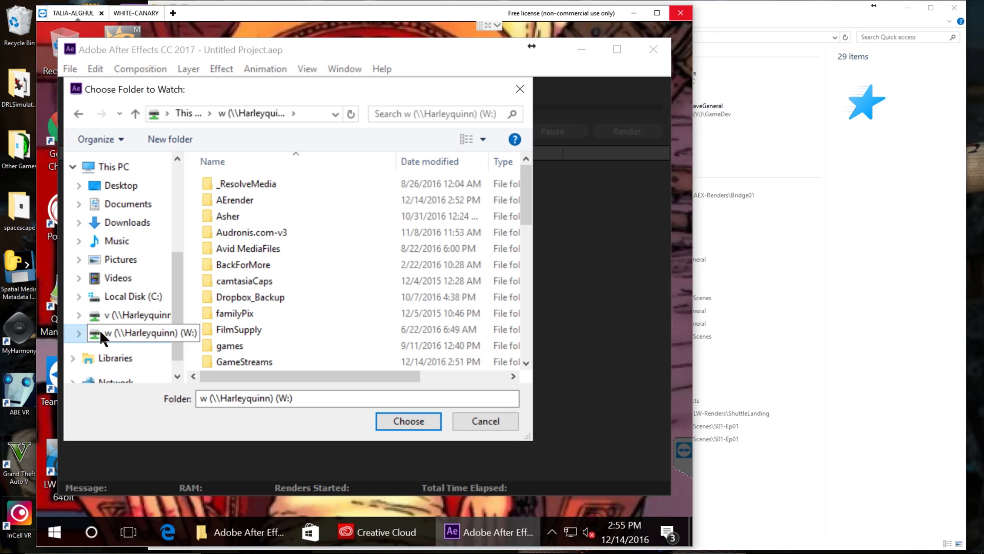
pyautogui.doubleClick(254, 200)
pyautogui.click(423, 423)
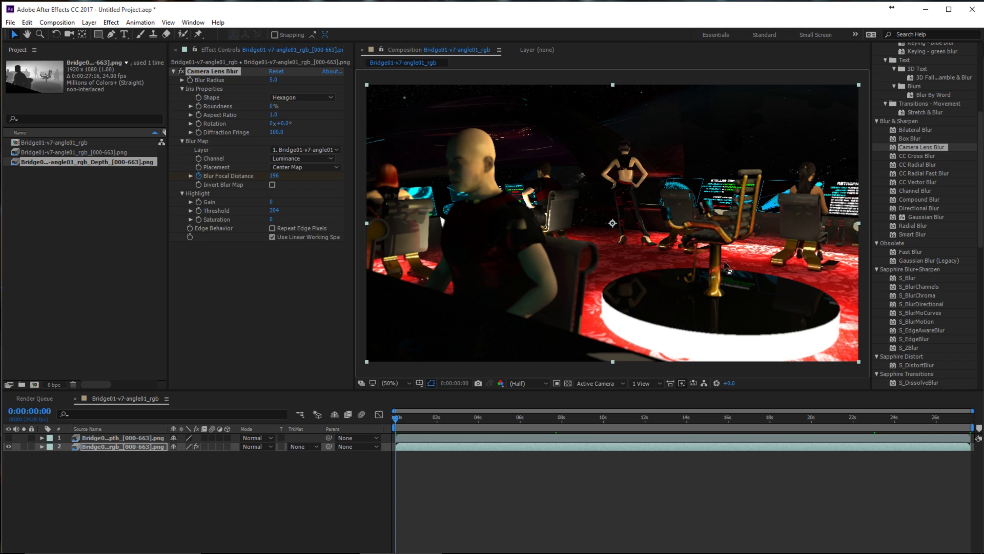
# - Move the current time to 0:00:10:22 and examine the depth map by showing and hiding the depth layer
pyautogui.moveTo(397, 419); pyautogui.dragTo(627, 476)
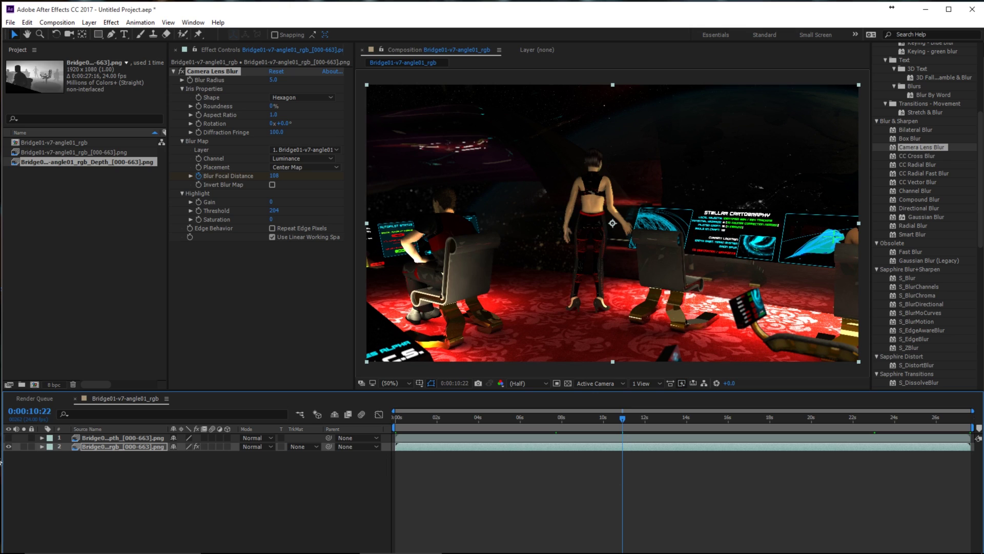
pyautogui.click(8, 437)
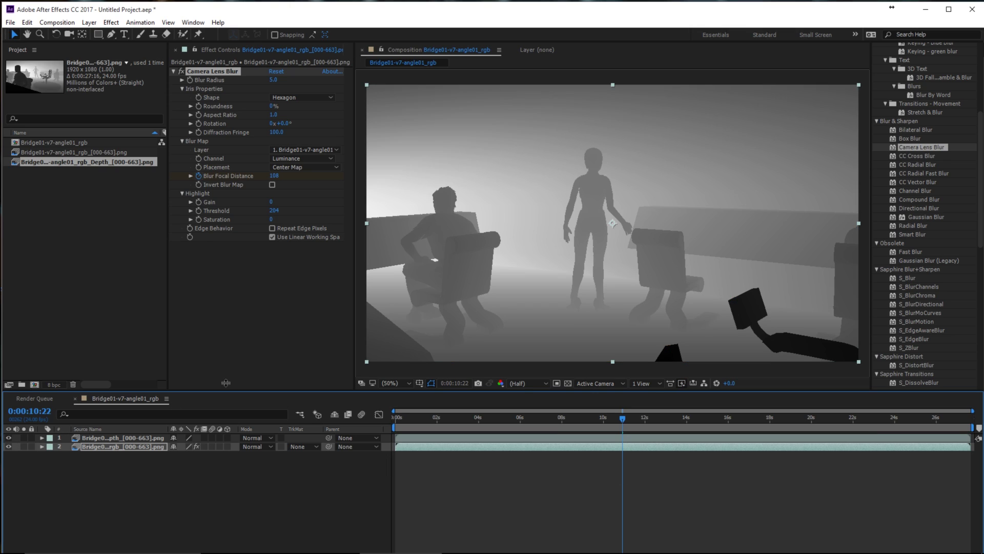
pyautogui.click(8, 438)
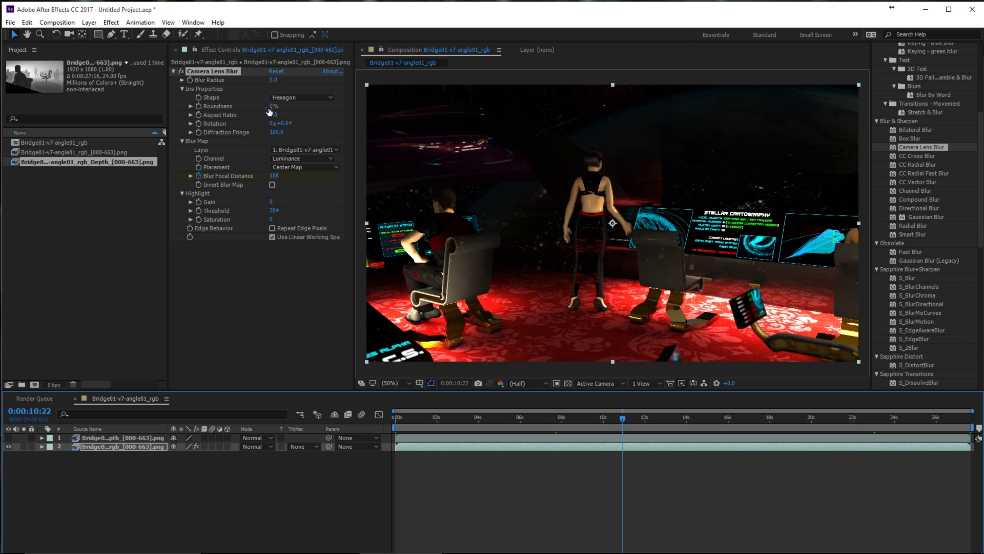
# - Set the Camera Lens Blur's Blur Radius to 10 and move the current time to 0:00:02:09
pyautogui.moveTo(271, 82)
pyautogui.mouseDown()
pyautogui.moveTo(281, 79)
pyautogui.moveTo(268, 80)
pyautogui.mouseUp()
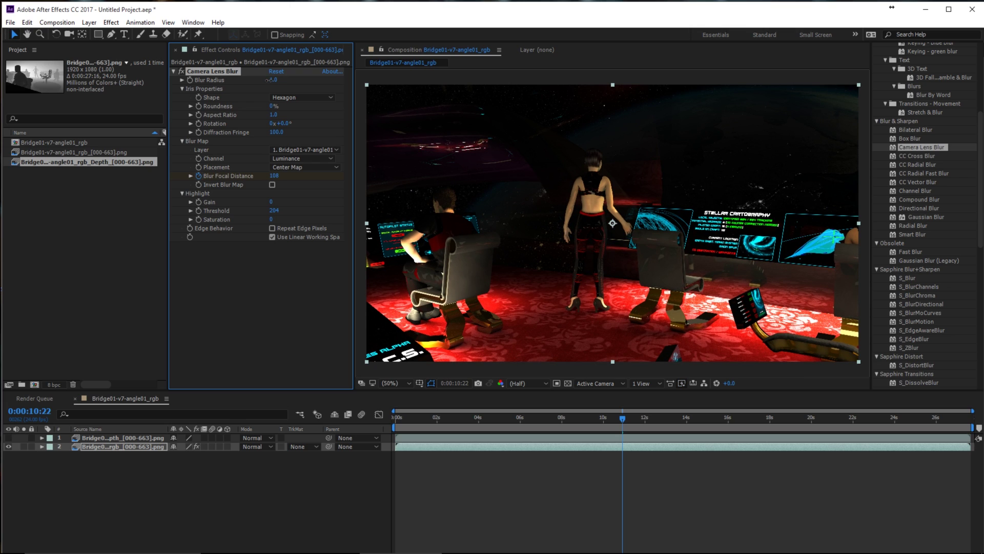
pyautogui.moveTo(268, 80); pyautogui.dragTo(277, 87)
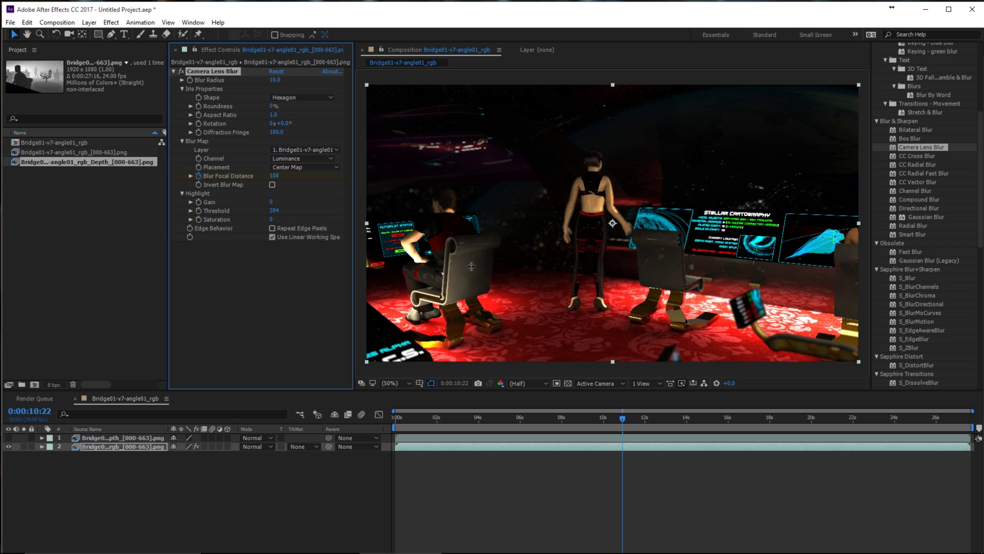
pyautogui.click(444, 418)
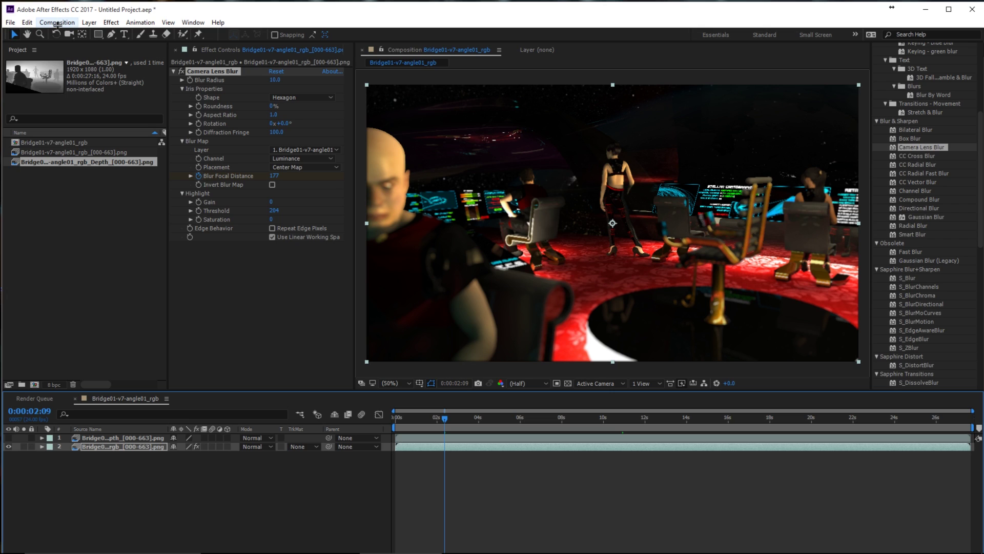
# - Add the Bridge01-v7-angle01_rgb composition to the render queue with Multi-Machine Settings and check the render settings
pyautogui.hotkey('ctrl', 'm')
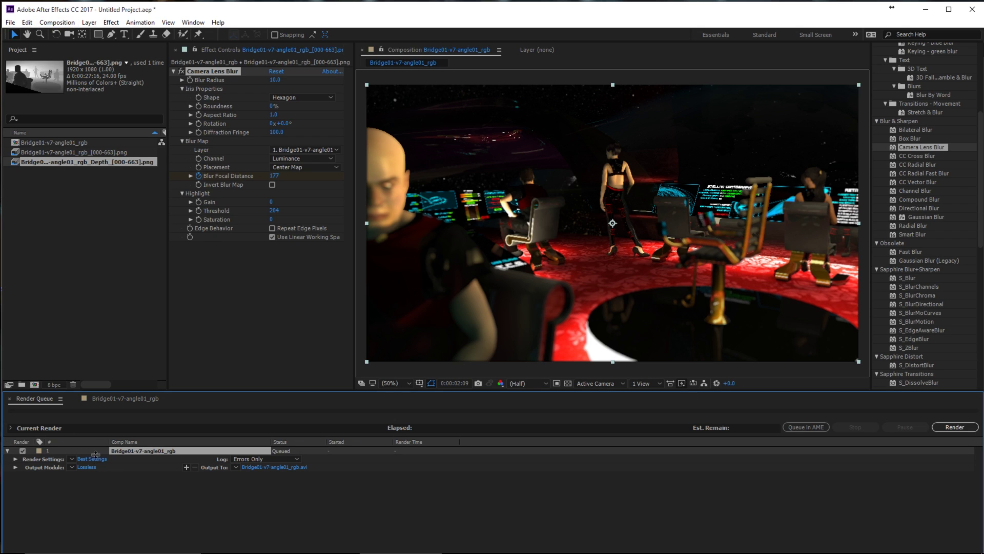
pyautogui.click(72, 459)
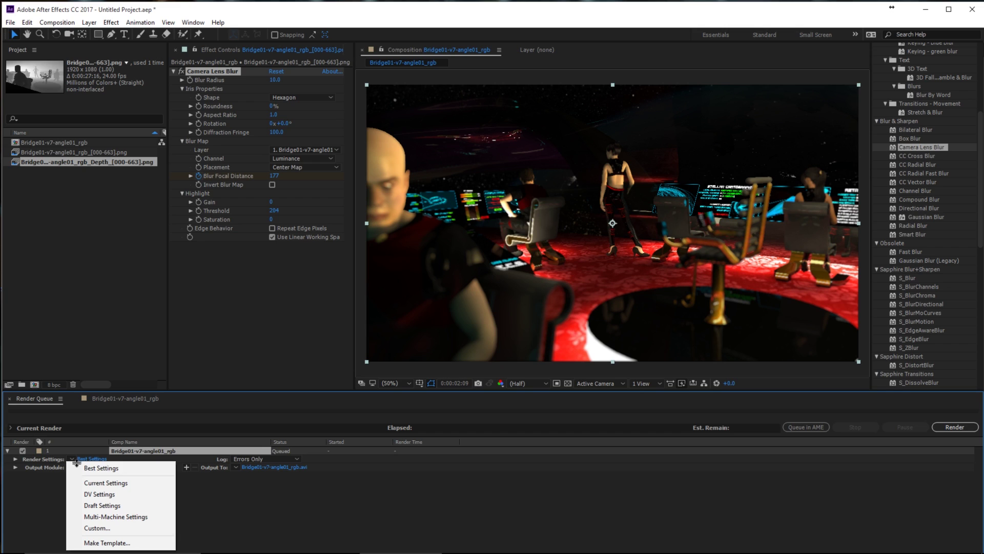
pyautogui.click(110, 520)
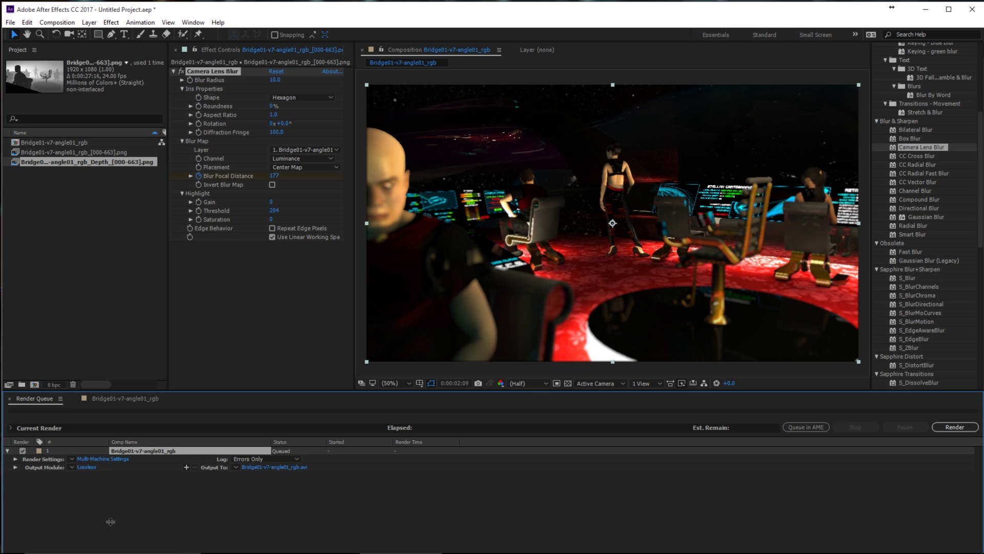
pyautogui.click(95, 459)
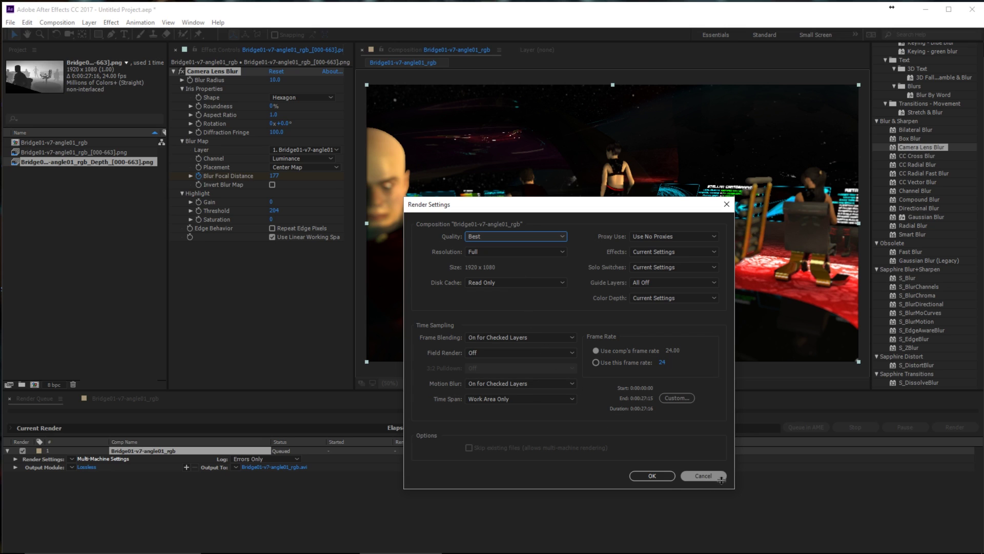
pyautogui.click(704, 476)
# - Set the output module to Multi-Machine Sequence and check the skip existing files option in the render settings
pyautogui.click(77, 468)
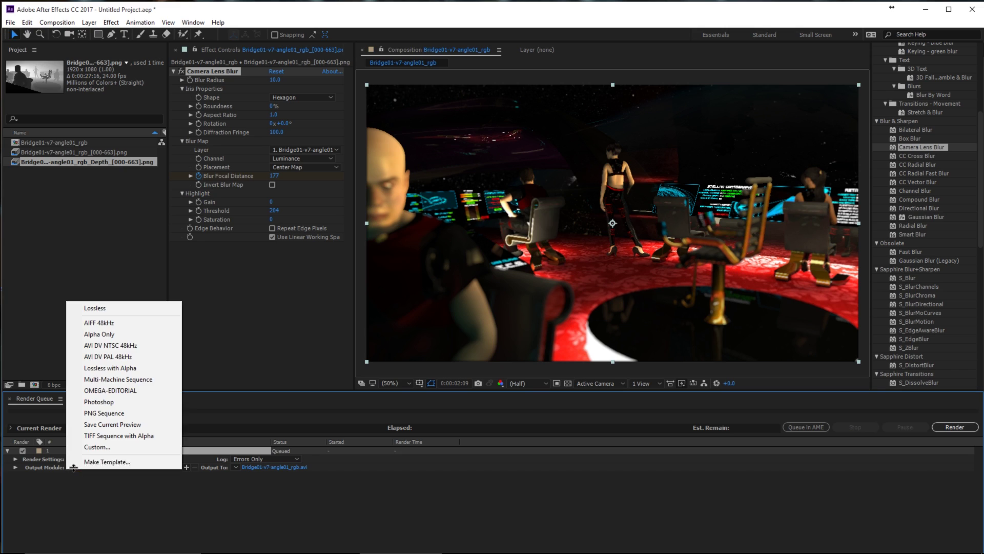
pyautogui.click(102, 379)
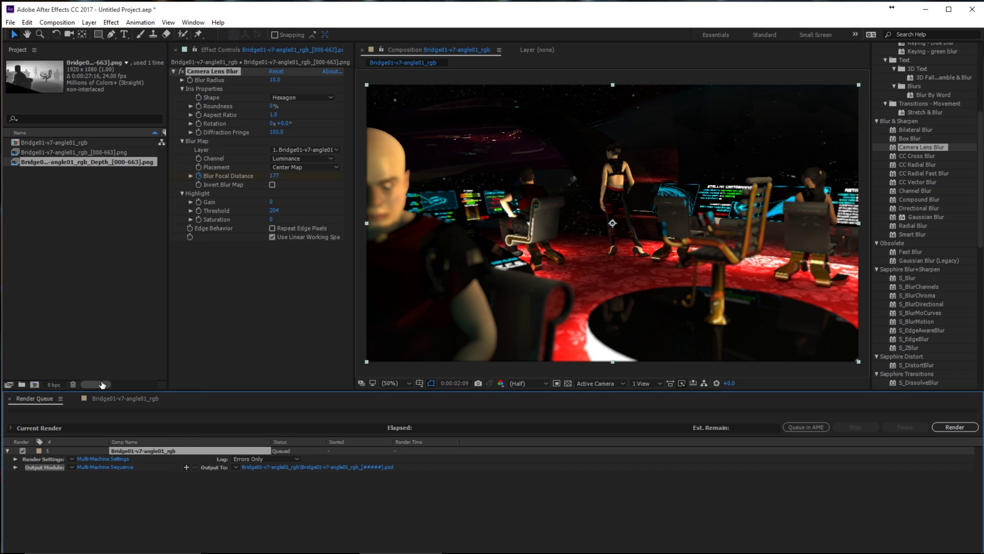
pyautogui.click(107, 459)
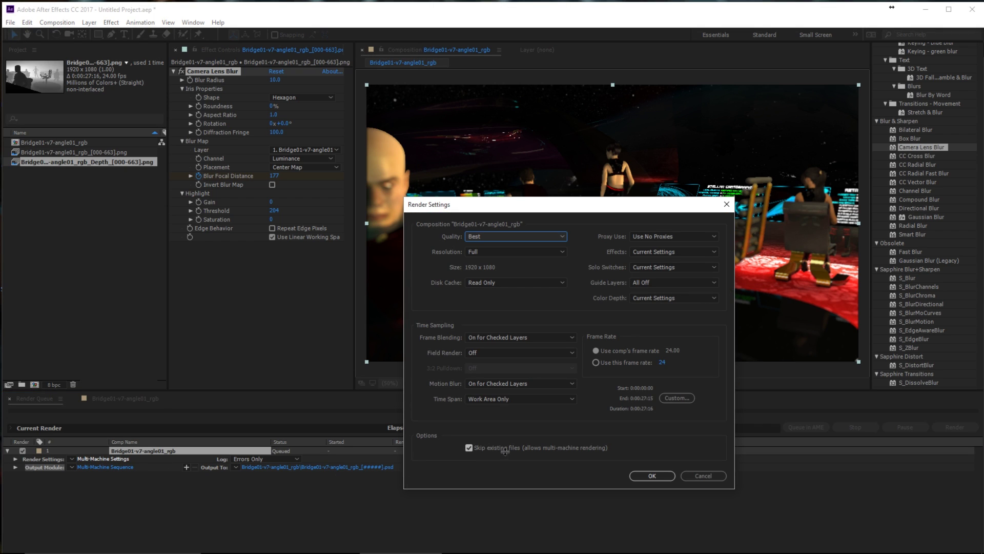
pyautogui.click(719, 476)
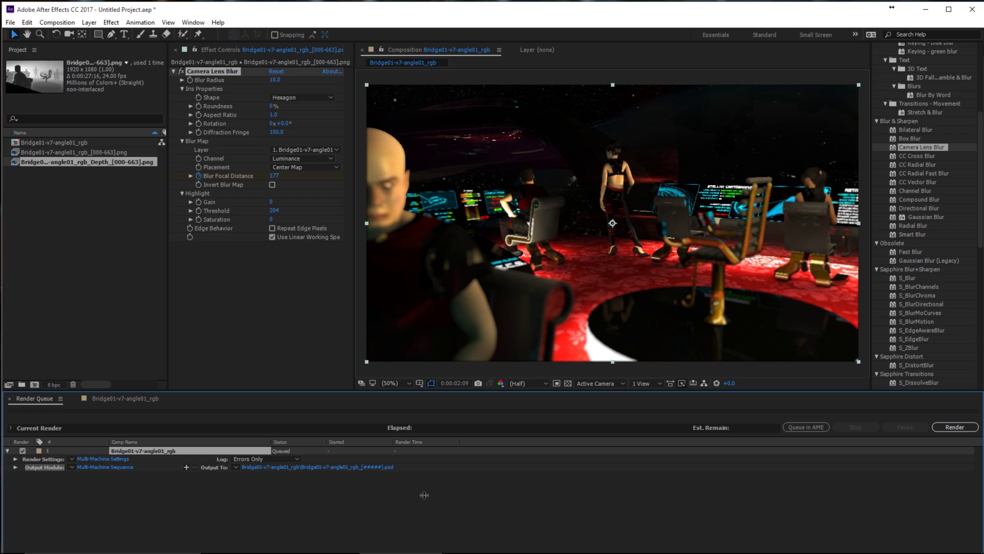
# - Open the render's output destination, create a folder named Renders inside Bridge01 and enter it
pyautogui.click(362, 468)
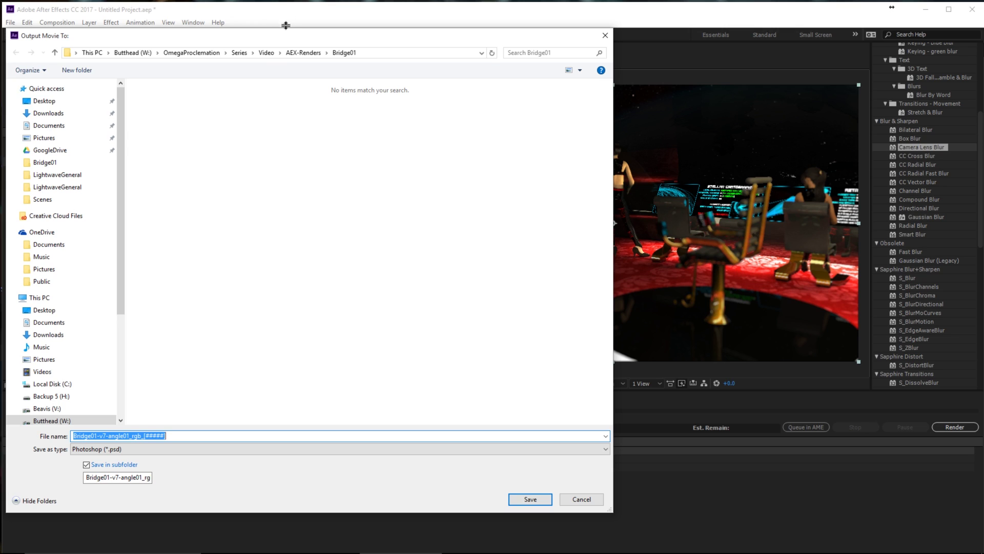
pyautogui.click(77, 70)
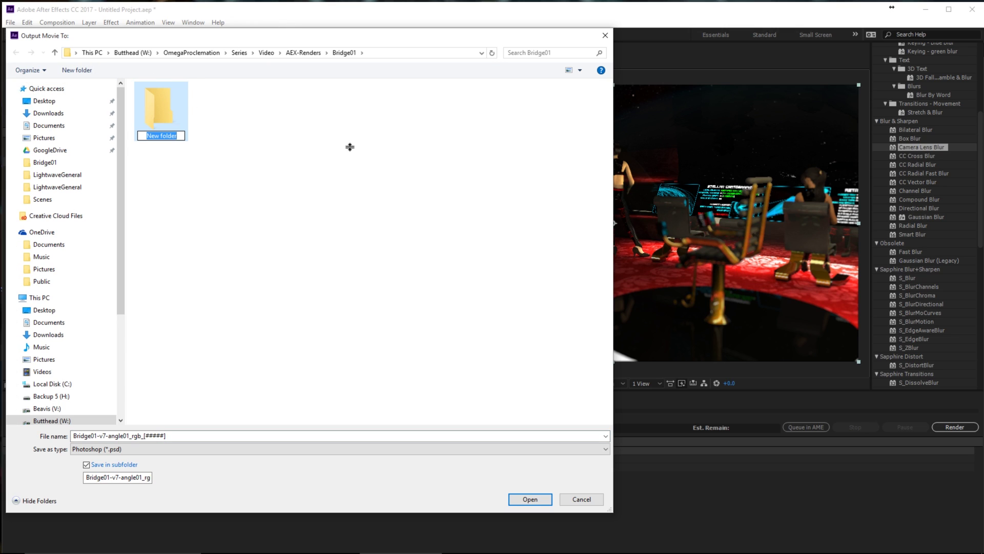
pyautogui.write('Renders')
pyautogui.press('Return')
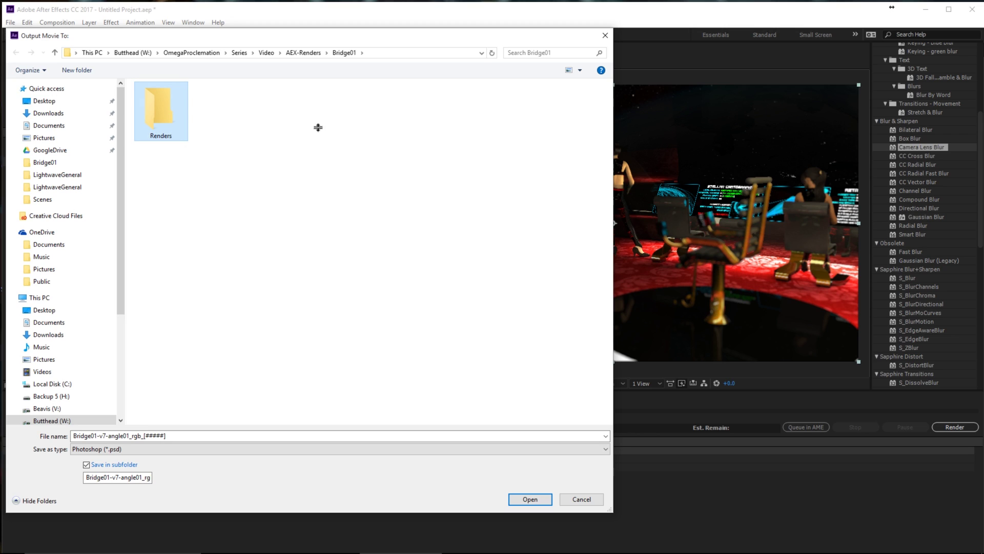
pyautogui.doubleClick(147, 111)
# - Create a folder named Test001 inside Renders and save the render output location there
pyautogui.click(77, 69)
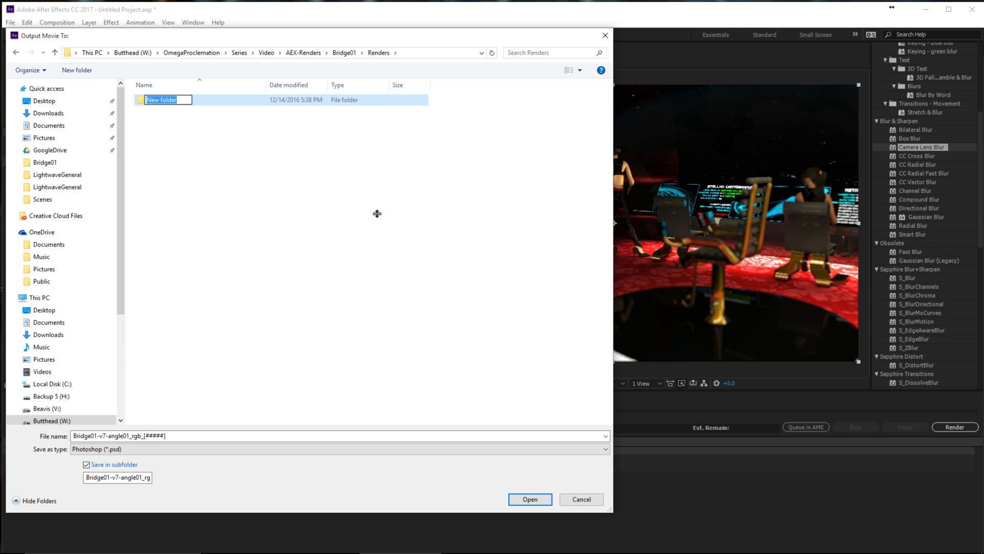
pyautogui.write('Test001')
pyautogui.press('Return')
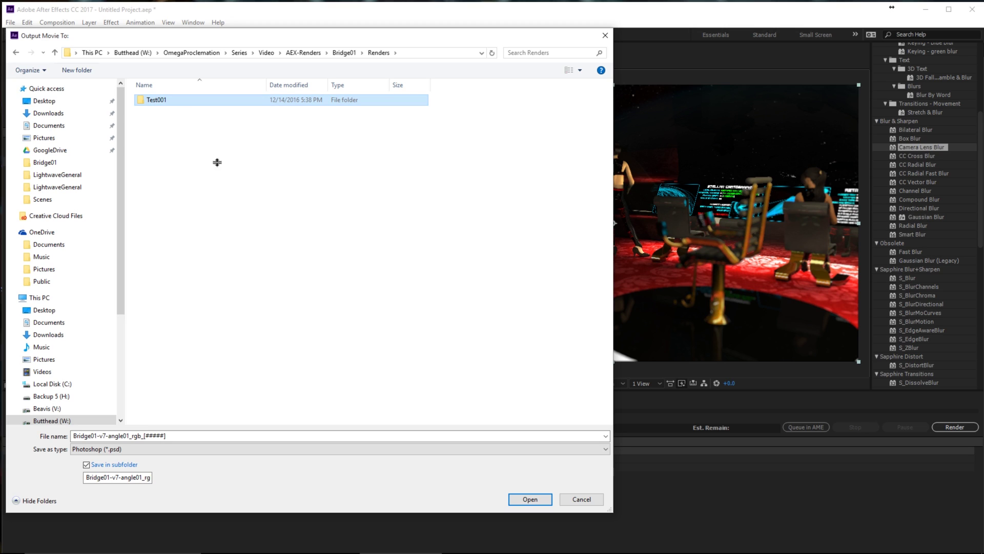
pyautogui.doubleClick(143, 101)
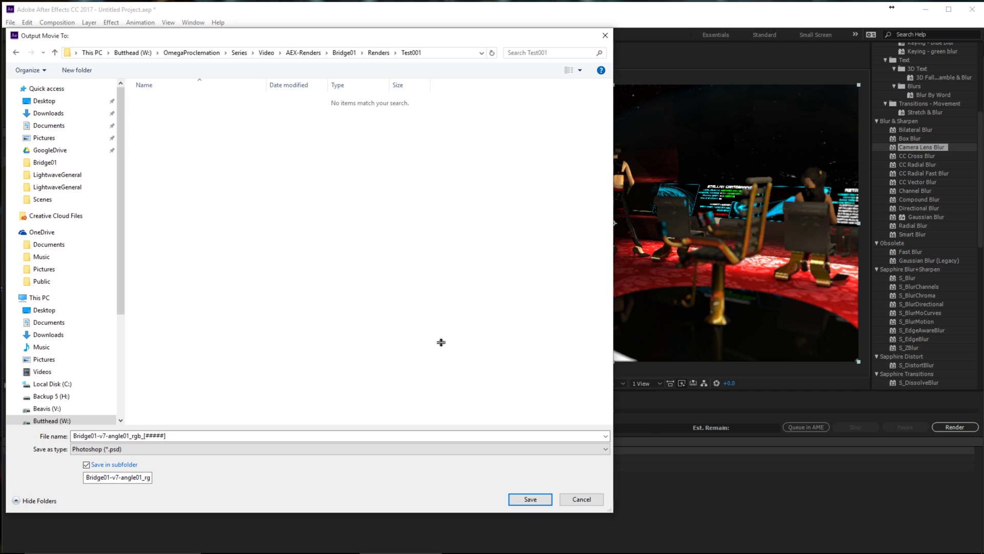
pyautogui.click(548, 500)
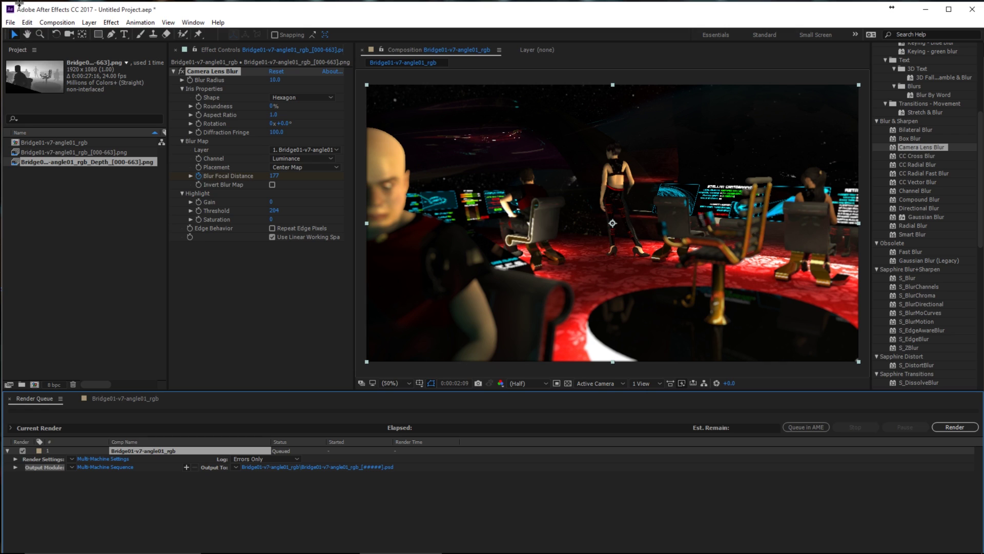
# - Set the project's video rendering and effects to Mercury Software Only
pyautogui.click(11, 23)
pyautogui.click(32, 433)
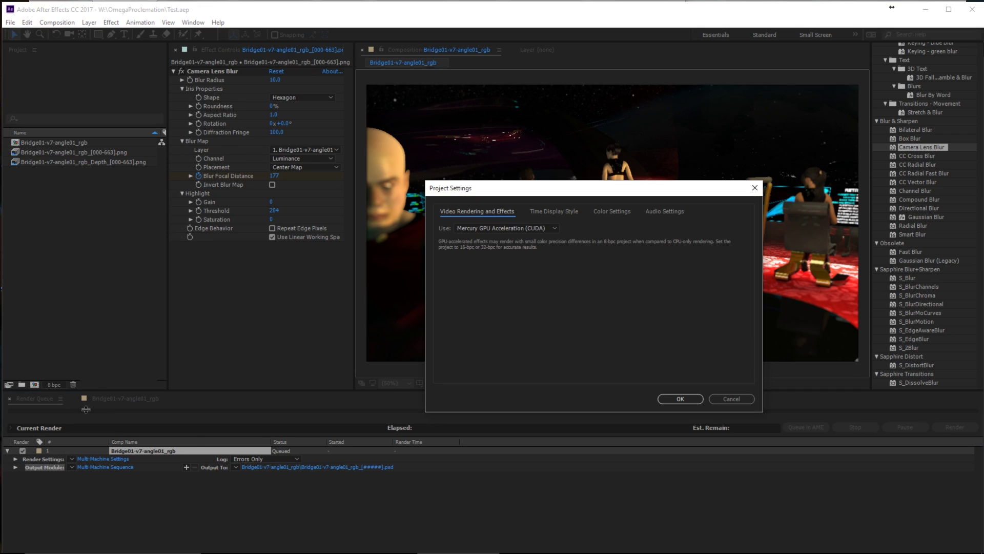
pyautogui.click(542, 230)
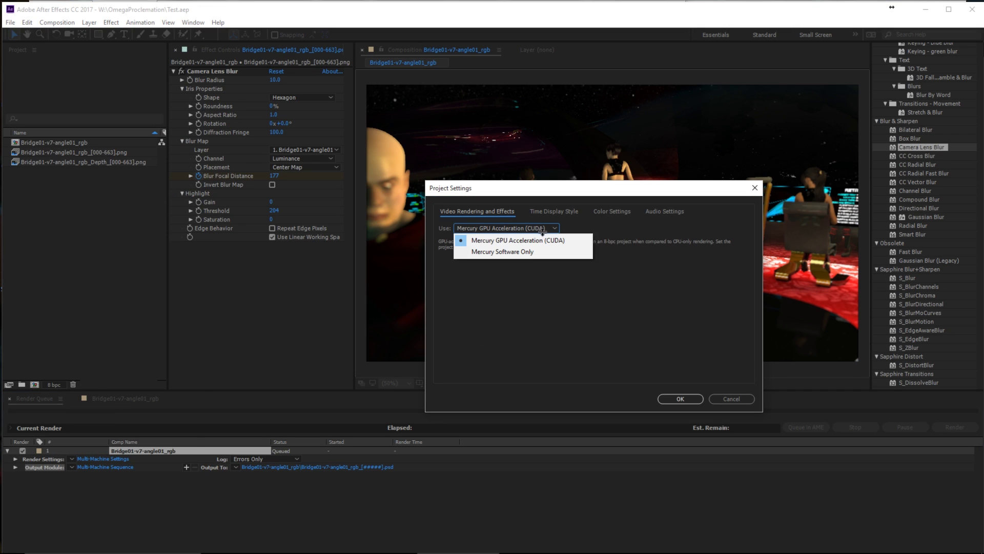
pyautogui.click(512, 251)
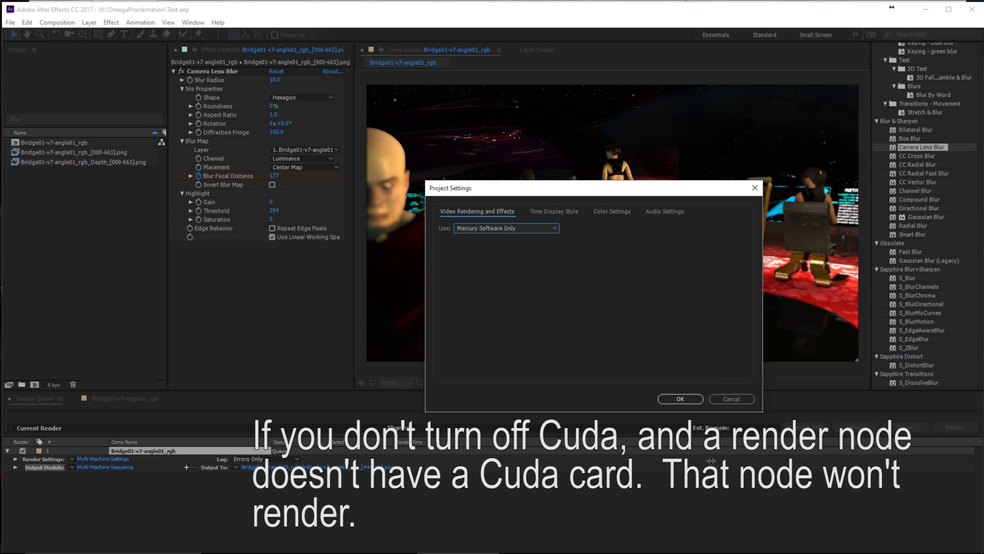
pyautogui.click(670, 399)
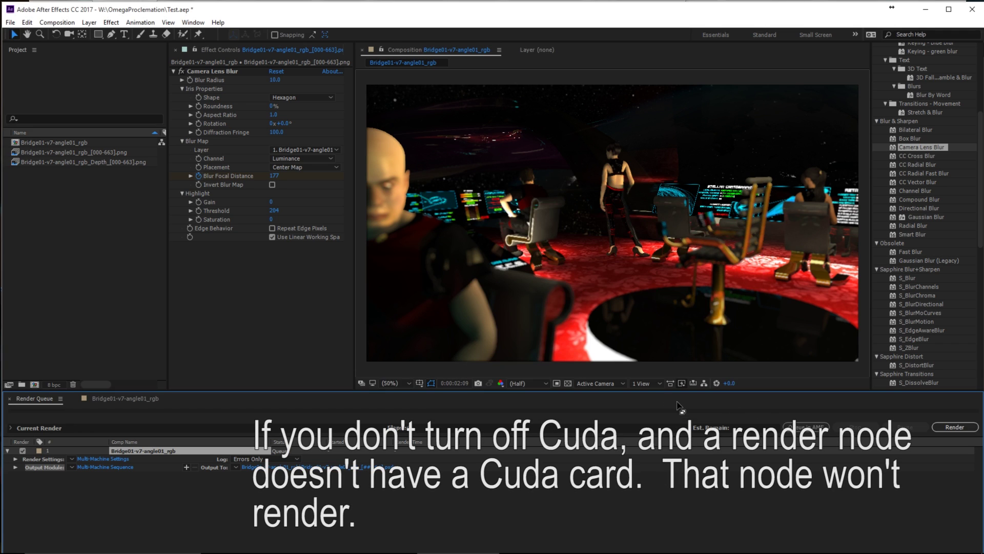
# - Return to the composition's timeline and start Collect Files, agreeing to save the project first
pyautogui.click(10, 23)
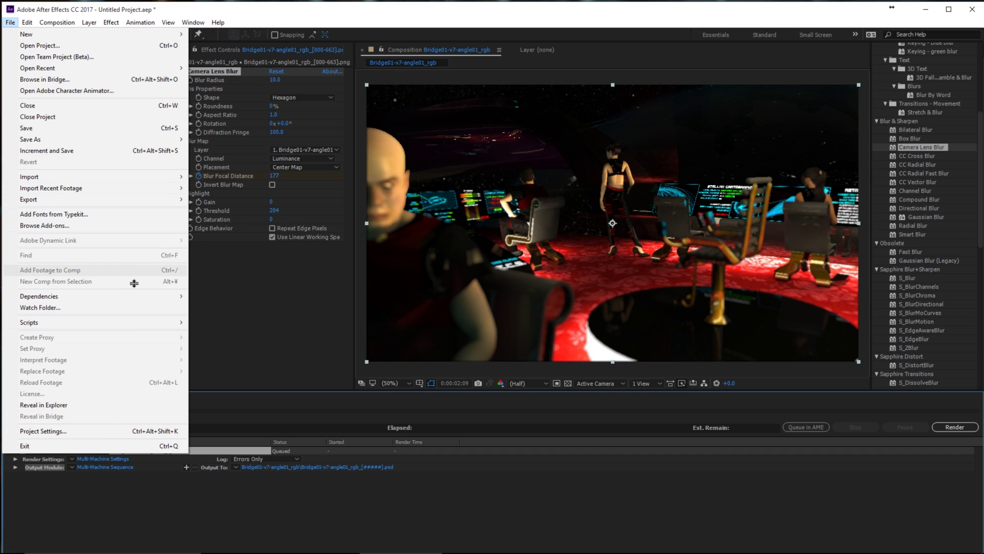
pyautogui.click(279, 342)
pyautogui.click(184, 511)
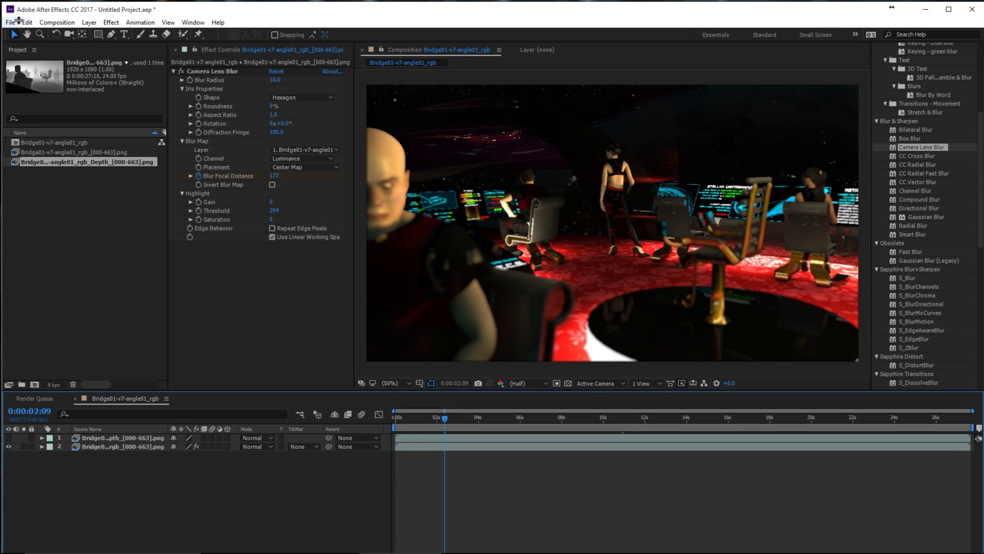
pyautogui.click(17, 24)
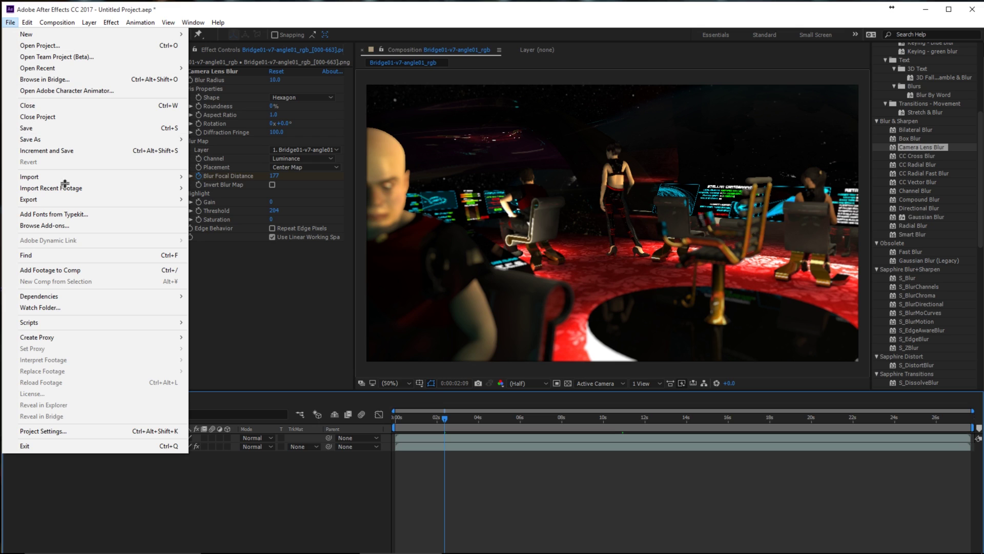
pyautogui.moveTo(92, 301)
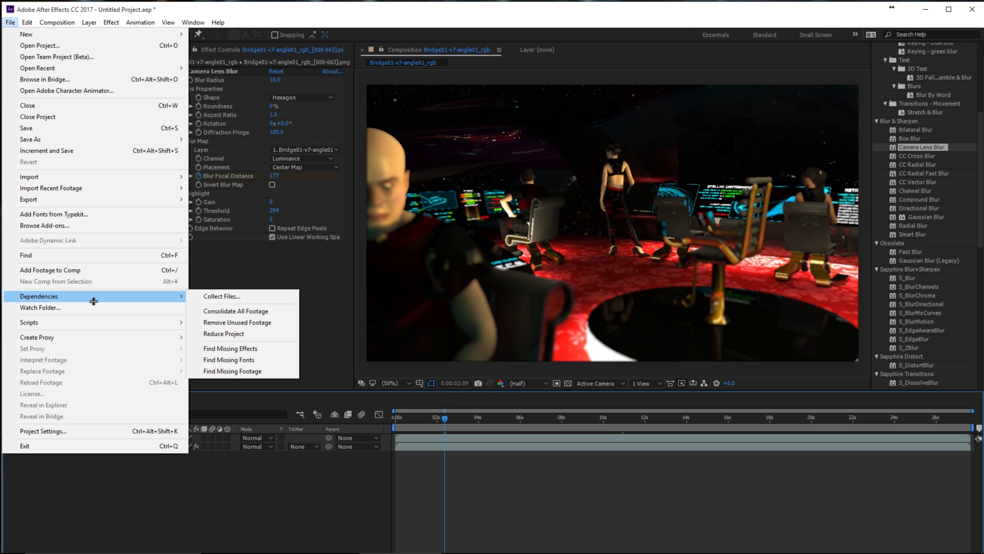
pyautogui.click(262, 296)
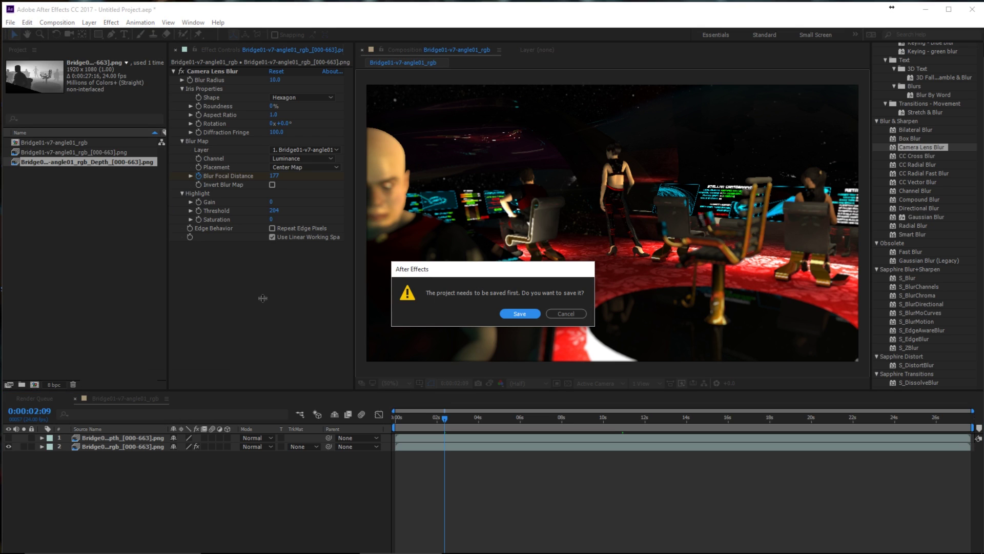
pyautogui.click(520, 314)
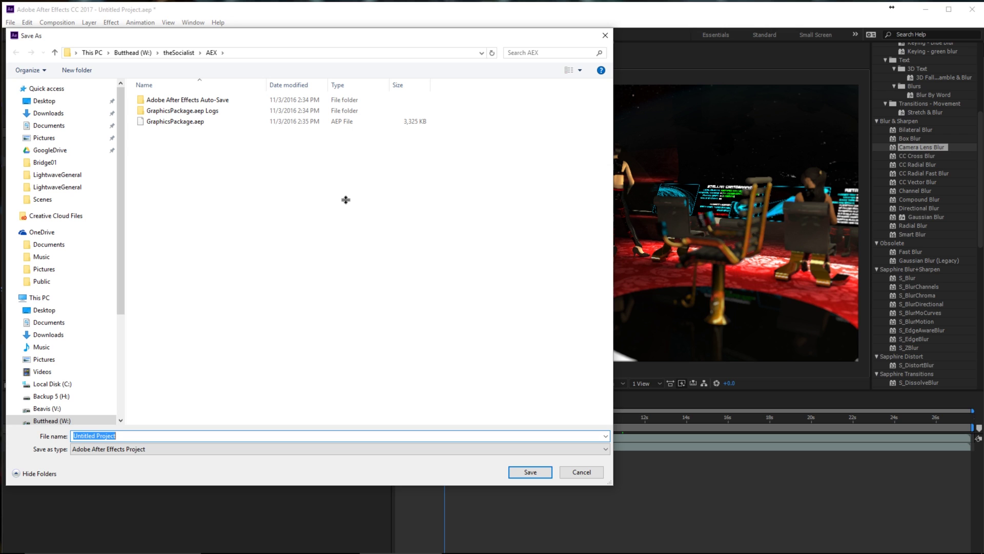
# - Save the project as Test in the OmegaProclemation folder on the W: drive
pyautogui.click(145, 53)
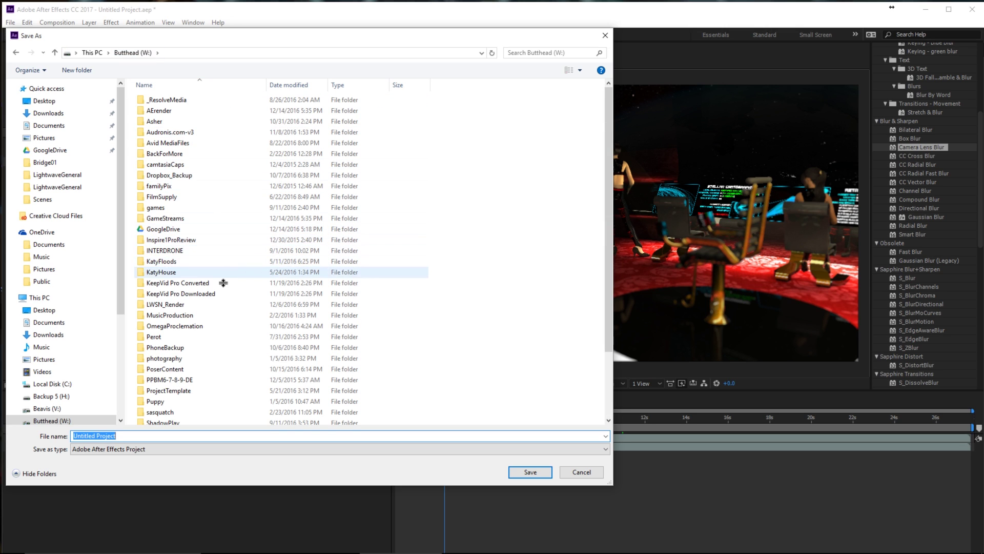
pyautogui.doubleClick(177, 326)
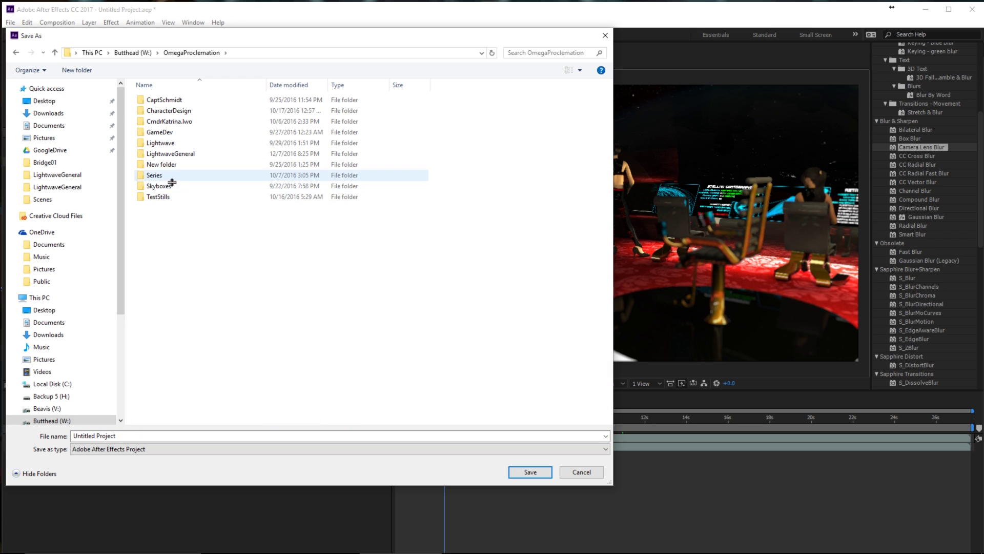
pyautogui.click(137, 435)
pyautogui.write('T')
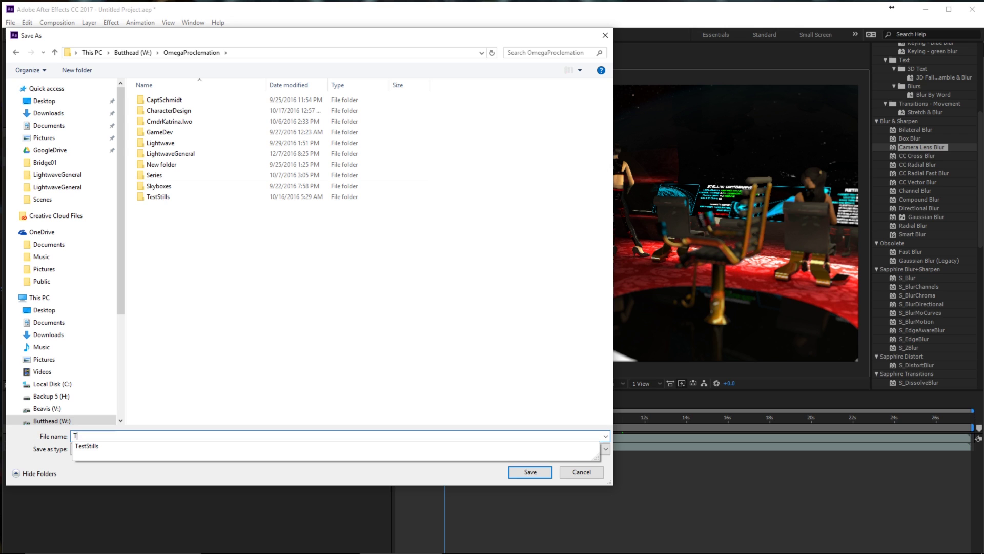
pyautogui.write('est')
pyautogui.press('Return')
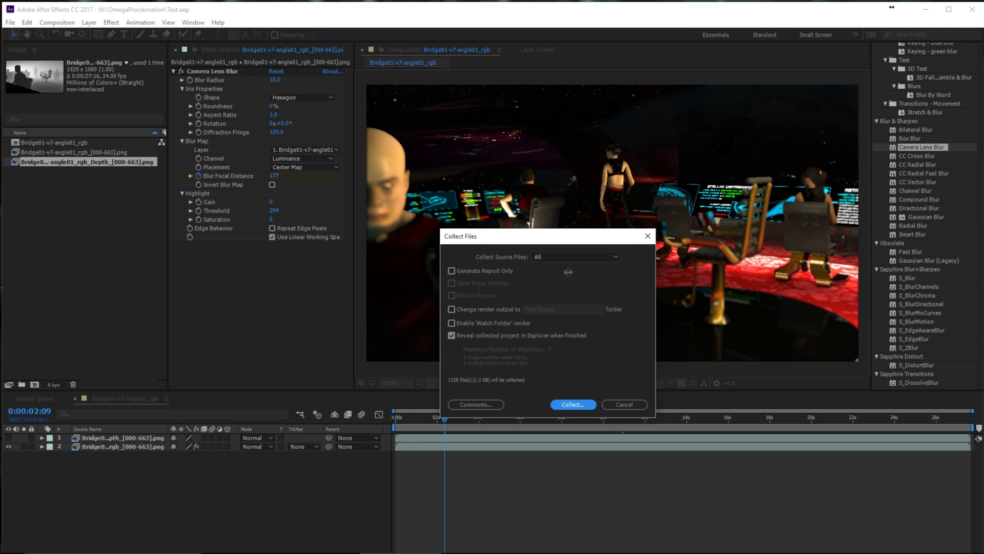
# - Set Collect Source Files to None (Project Only), enable Watch Folder render and set the maximum number of machines to 2
pyautogui.click(568, 256)
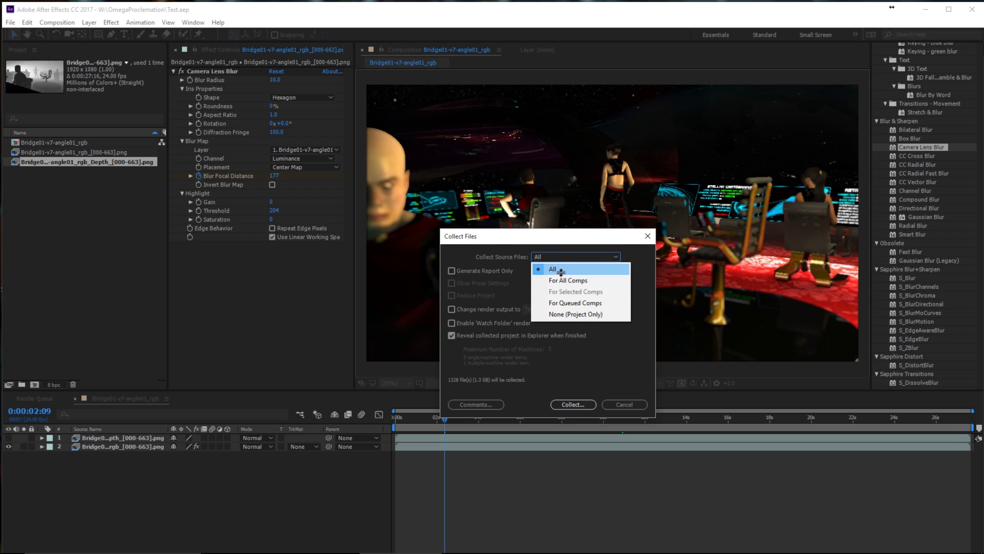
pyautogui.click(580, 314)
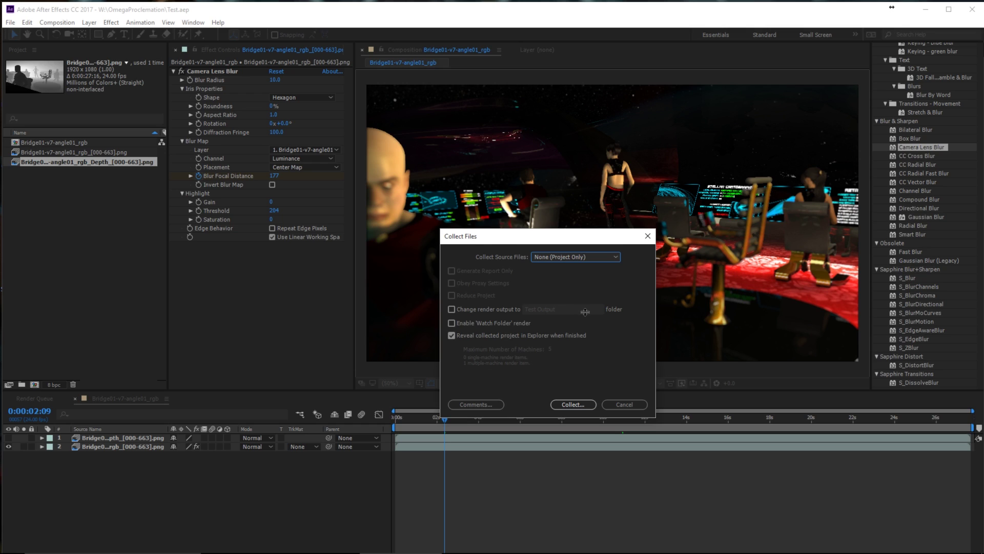
pyautogui.click(451, 323)
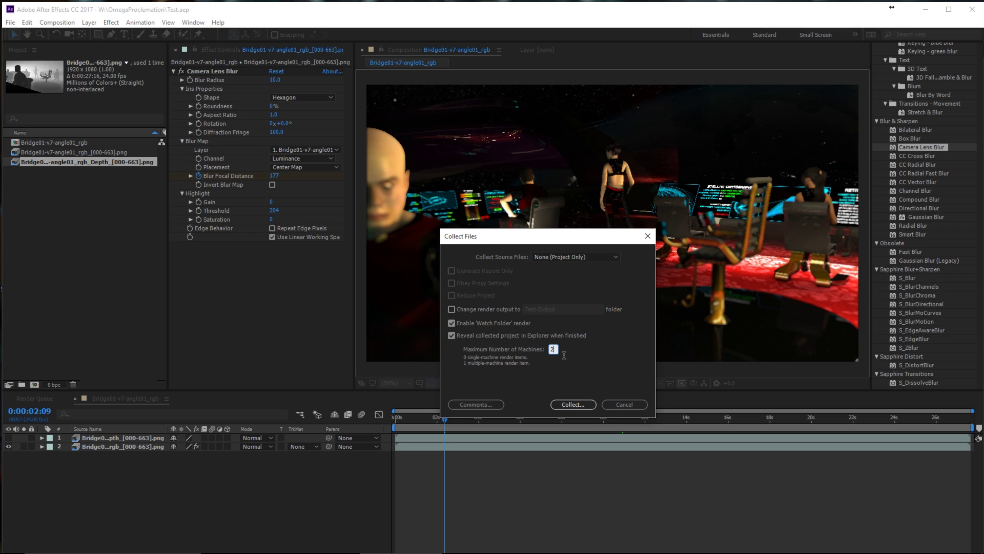
# - Collect the project into a folder named DaTest inside AErender on the W: drive
pyautogui.click(573, 404)
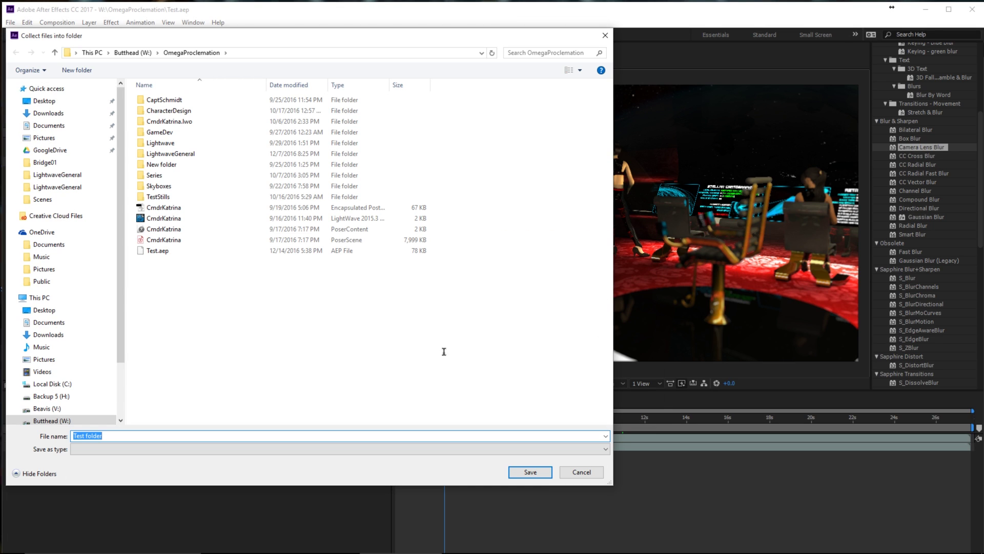
pyautogui.click(133, 52)
pyautogui.doubleClick(155, 109)
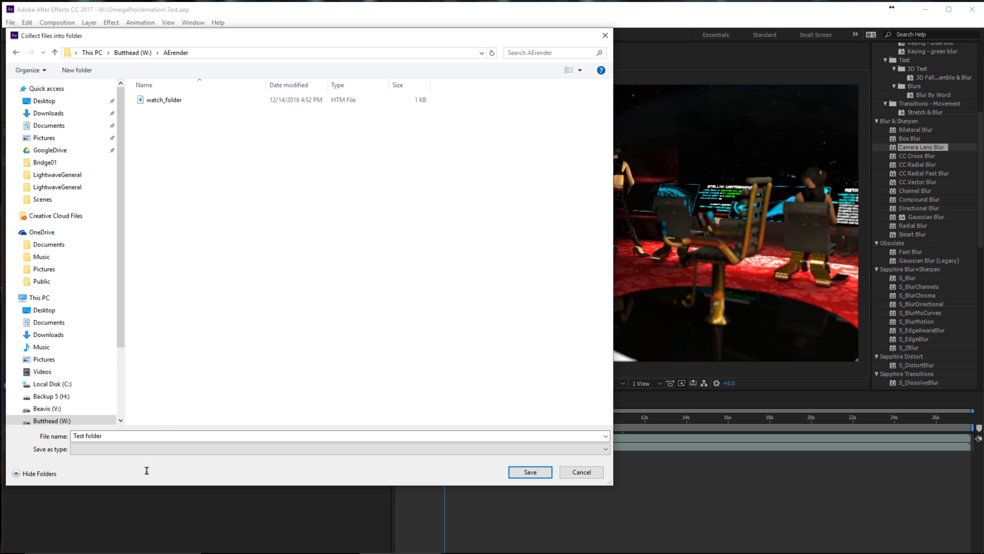
pyautogui.click(103, 435)
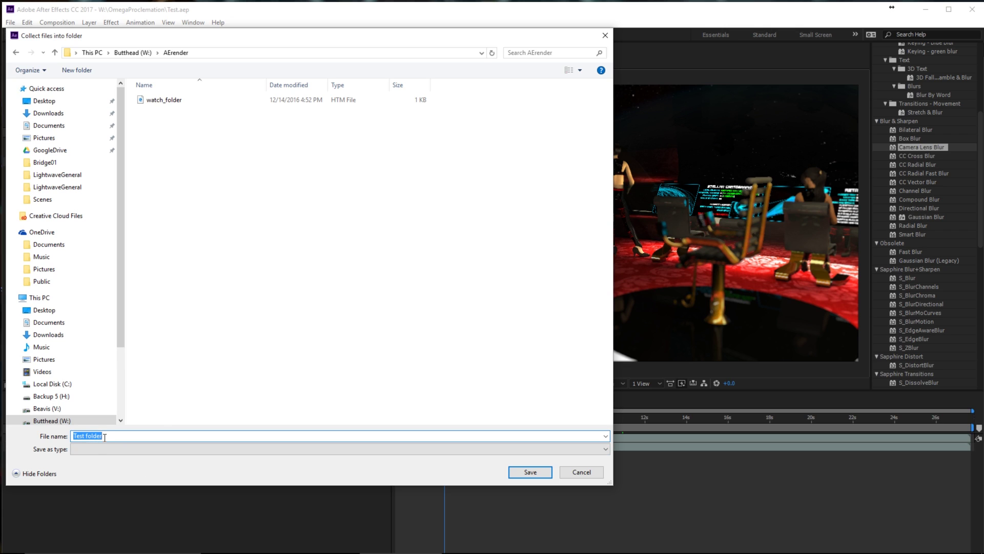
pyautogui.write('DaTest')
pyautogui.press('Return')
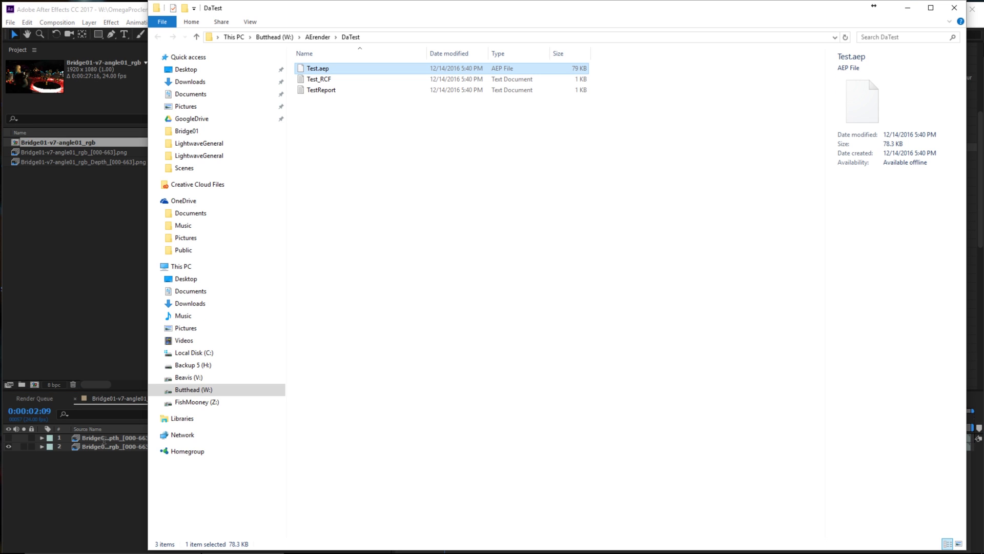
# - Go to the AErender folder, and switch to the WHITE-CANARY remote session in TeamViewer to check its render queue
pyautogui.click(317, 37)
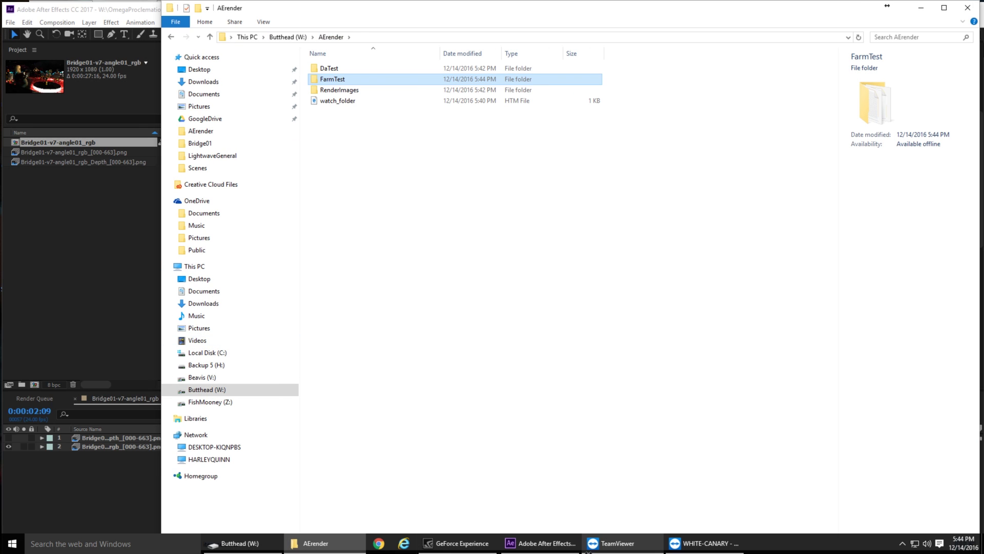
pyautogui.click(634, 543)
pyautogui.click(705, 543)
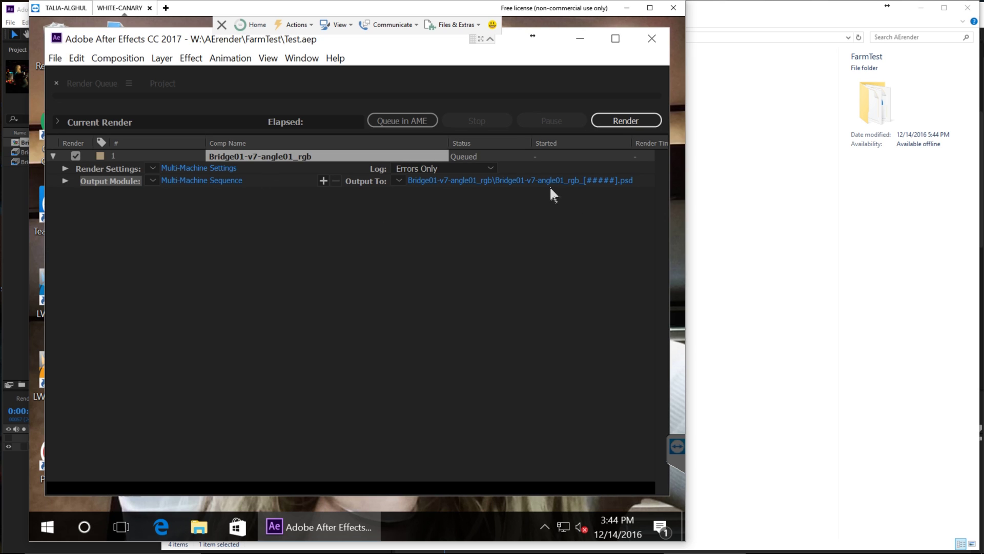
# - Return to the AErender folder and inspect the rendered frames in RenderImages, FarmTest, Bridge01-v7-angle01_rgb
pyautogui.click(903, 204)
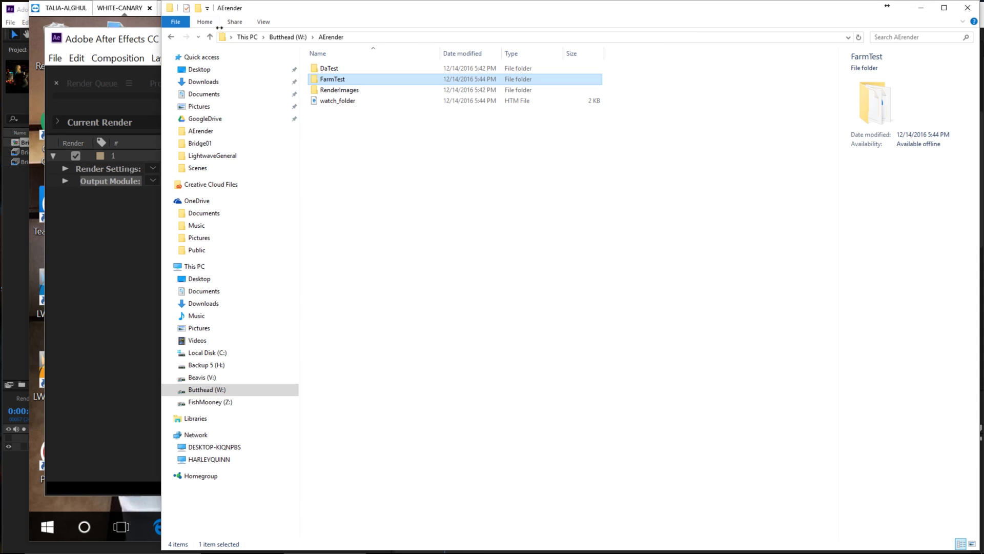
pyautogui.doubleClick(330, 90)
pyautogui.doubleClick(328, 68)
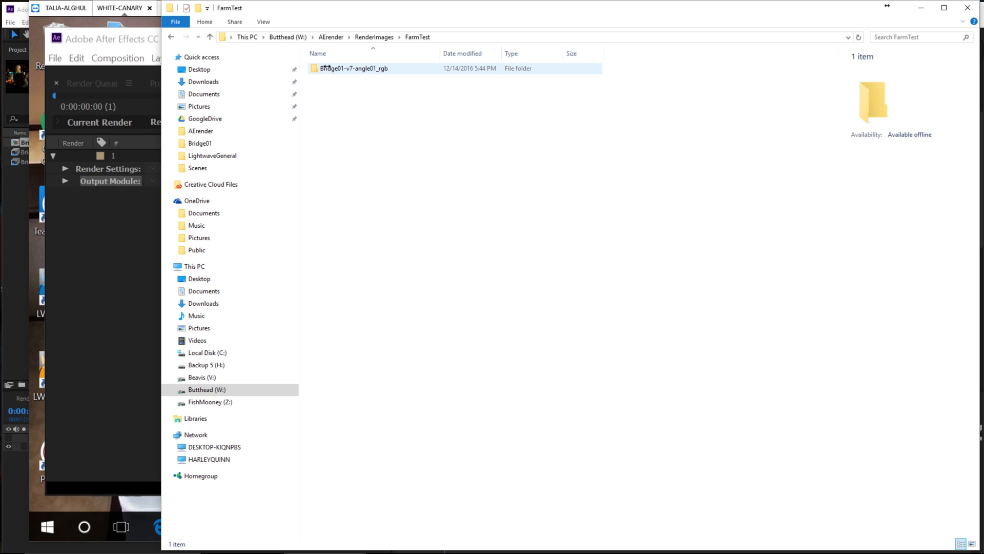
pyautogui.doubleClick(336, 68)
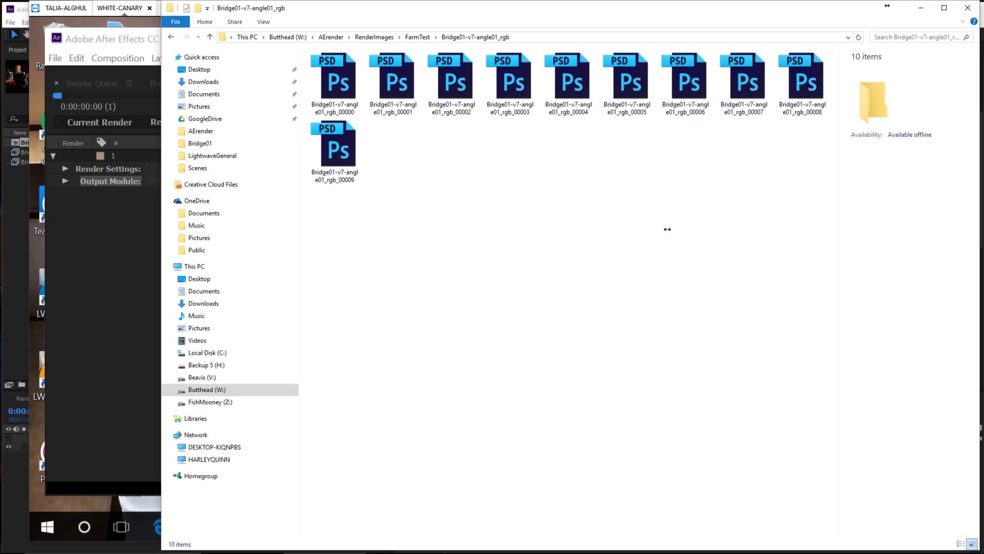
# - Close After Effects on the local machine and relaunch Adobe After Effects CC 2017
pyautogui.click(18, 308)
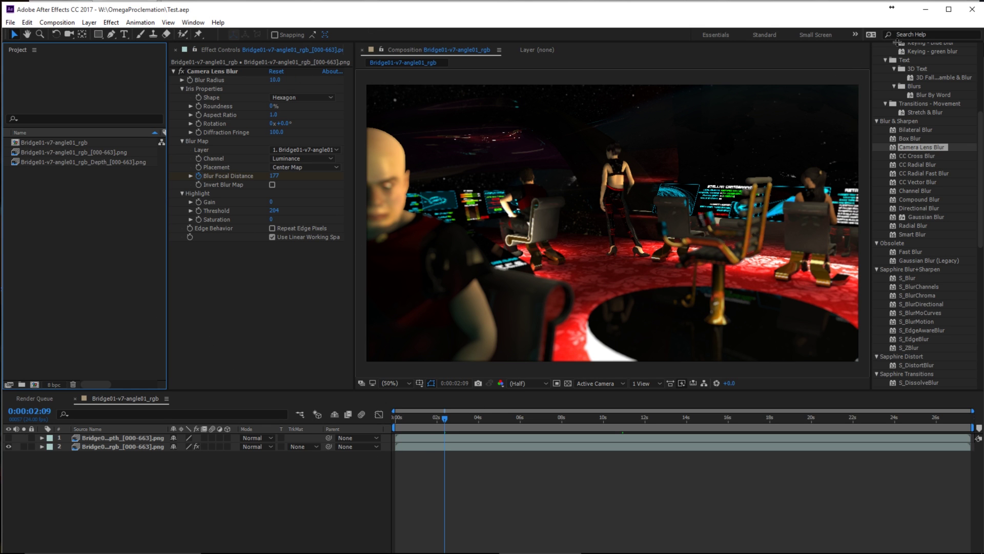
pyautogui.click(972, 8)
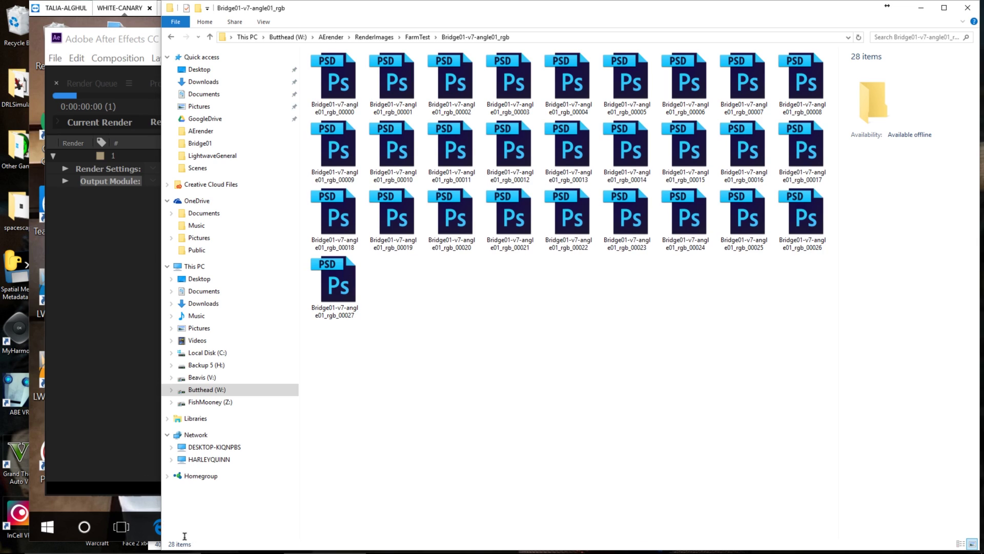
pyautogui.moveTo(161, 550)
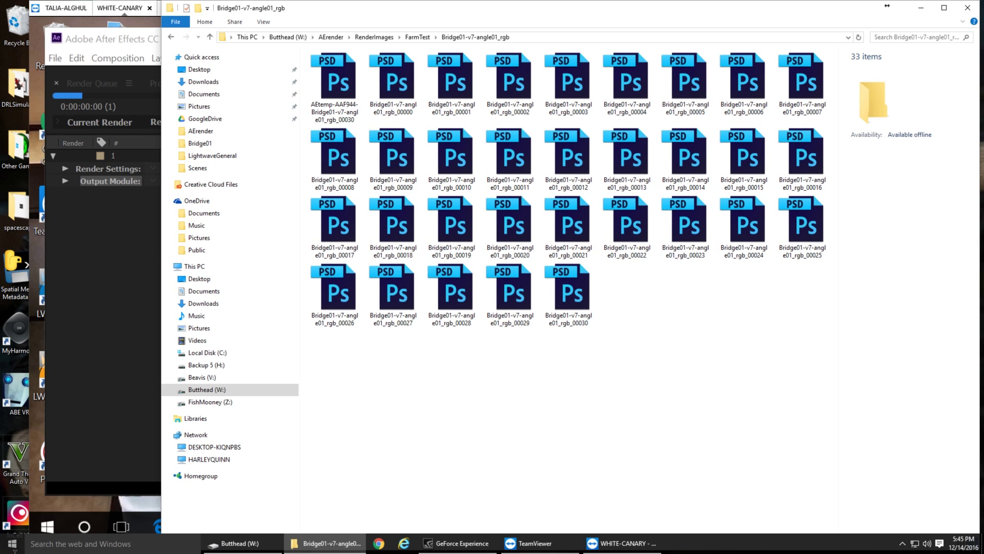
pyautogui.click(12, 543)
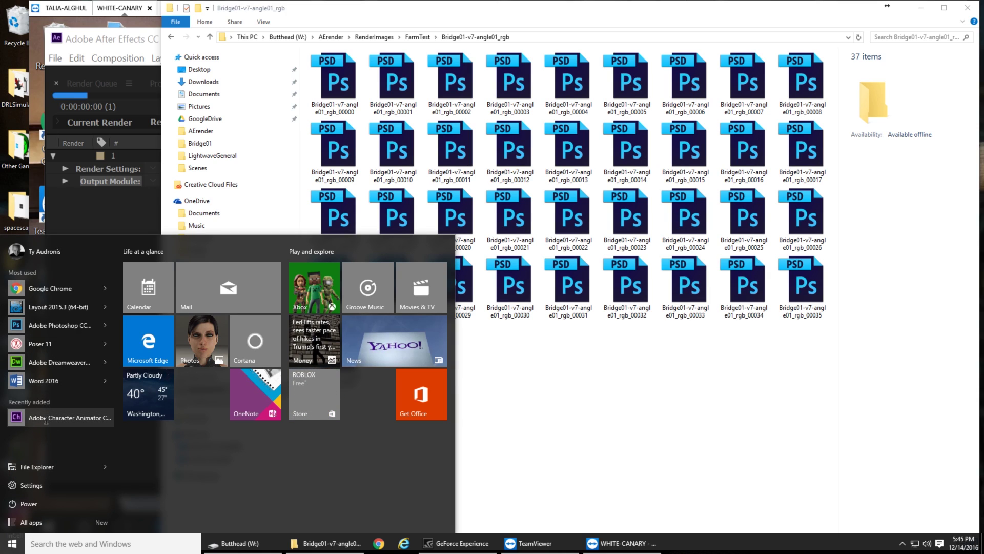
pyautogui.click(80, 541)
pyautogui.write('a')
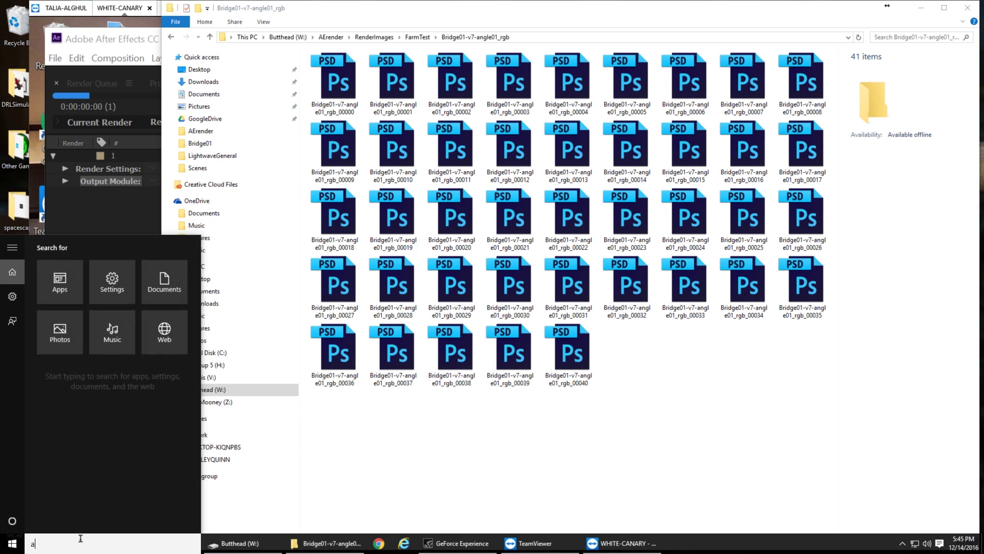
pyautogui.write('dobe')
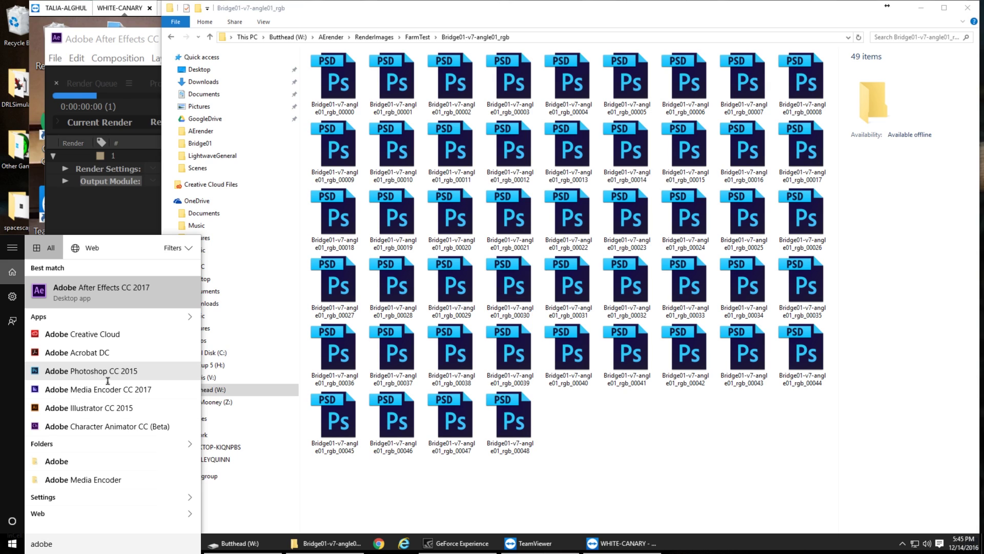
pyautogui.click(114, 298)
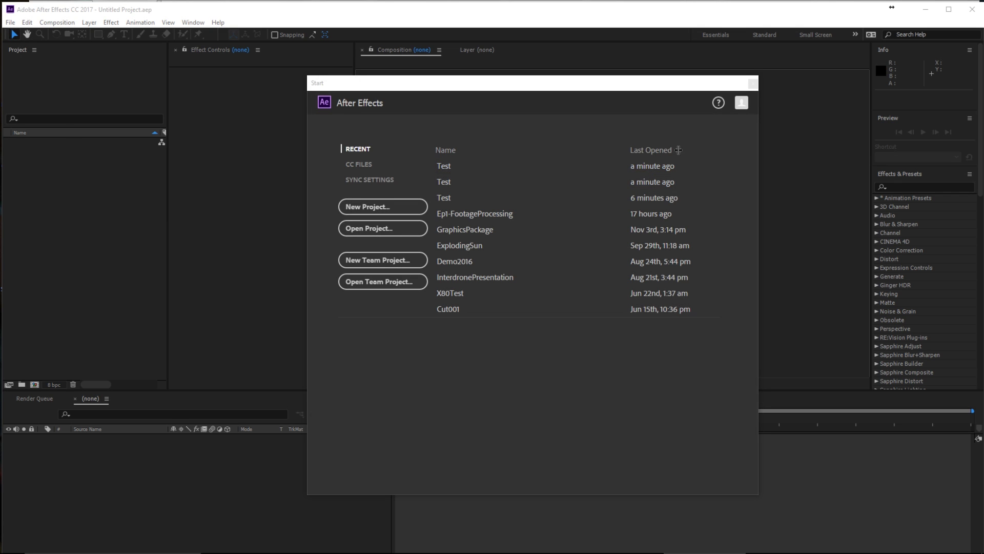
# - Dismiss the start screen, set the local machine to watch the W:\AErender folder, and check the rendered frames folder
pyautogui.click(753, 83)
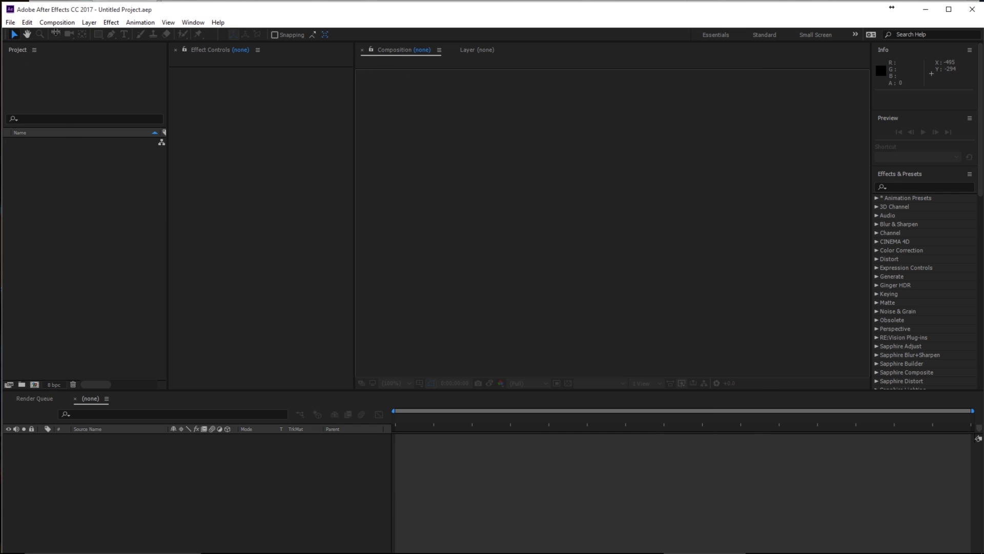
pyautogui.click(10, 23)
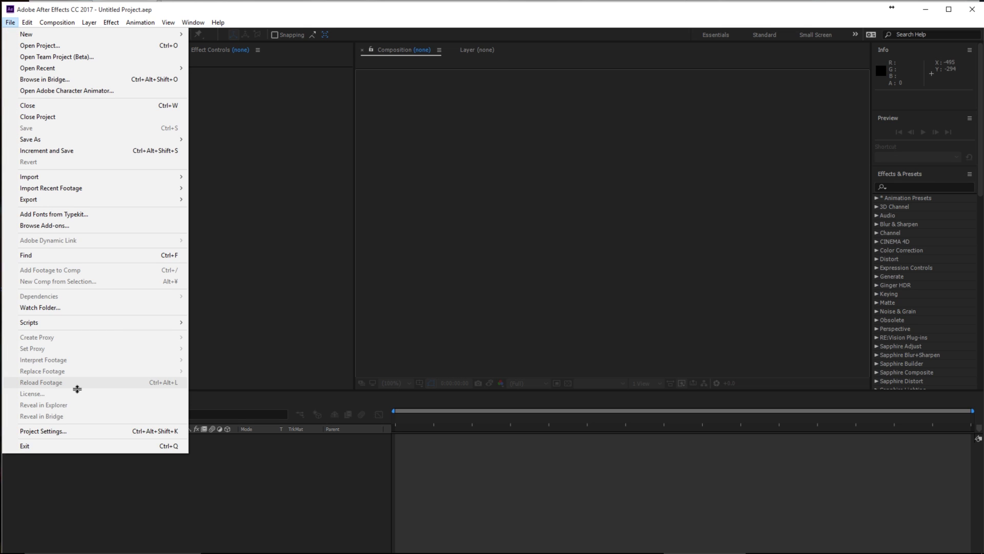
pyautogui.click(49, 308)
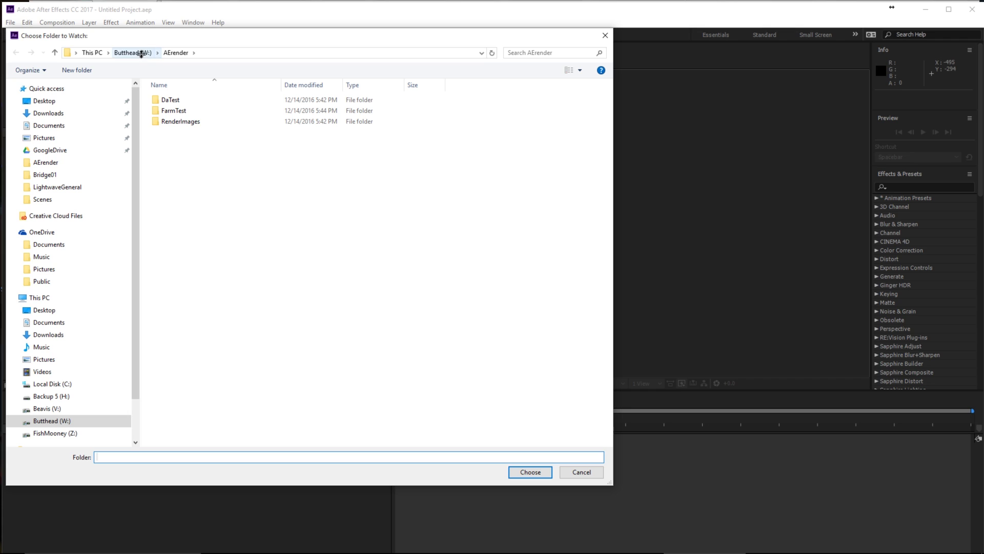
pyautogui.click(527, 474)
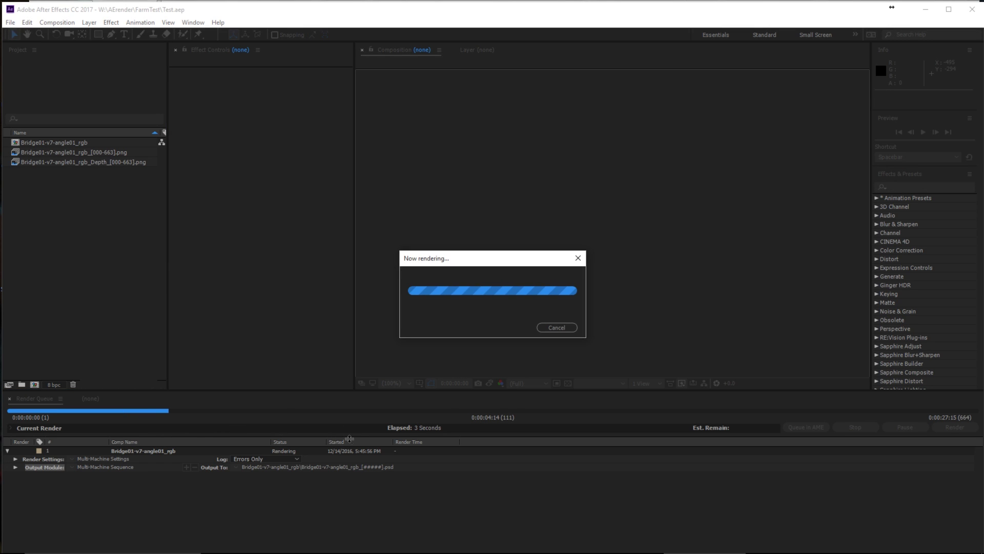
pyautogui.hotkey('alt', 'Tab')
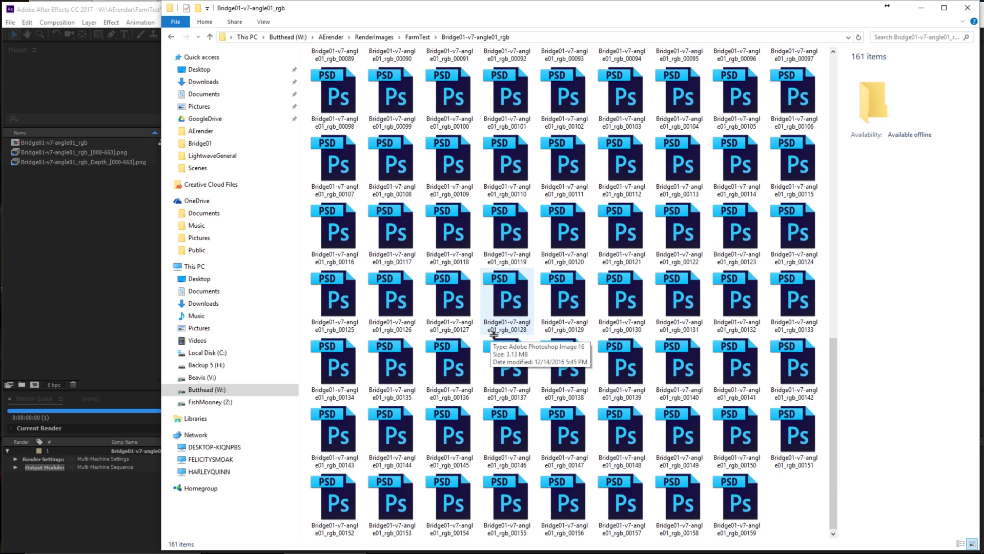
pyautogui.click(105, 344)
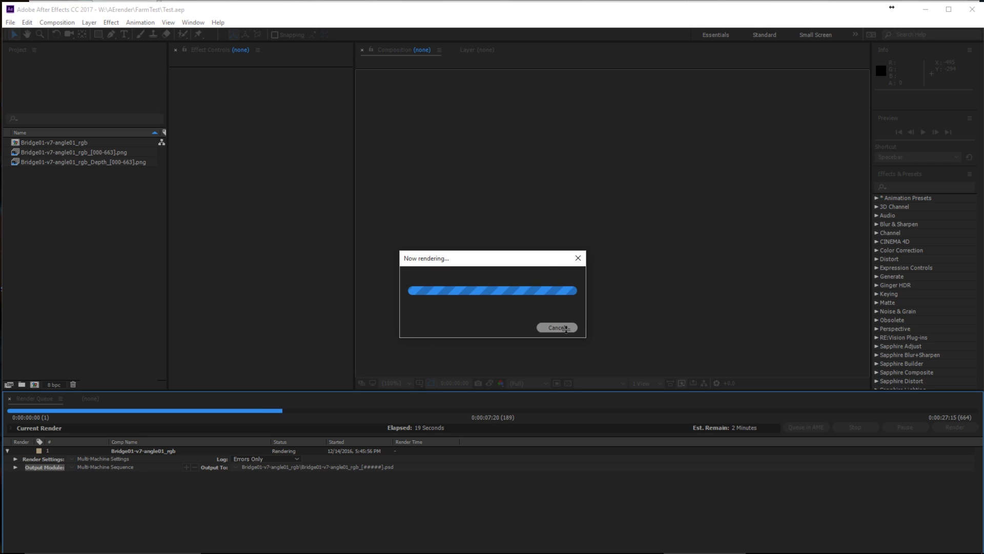
# - Stop the project's render on this machine only and end the local folder watching
pyautogui.click(567, 329)
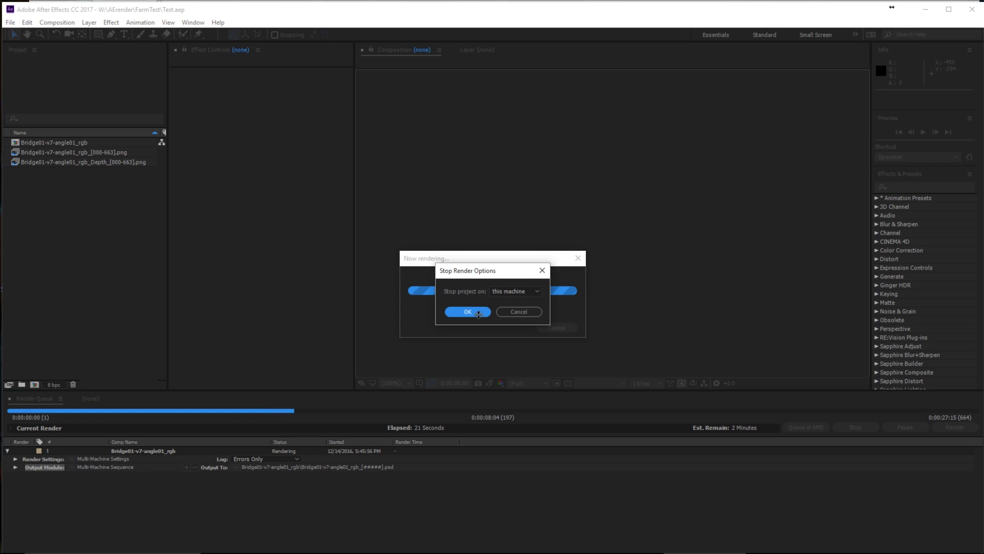
pyautogui.click(513, 291)
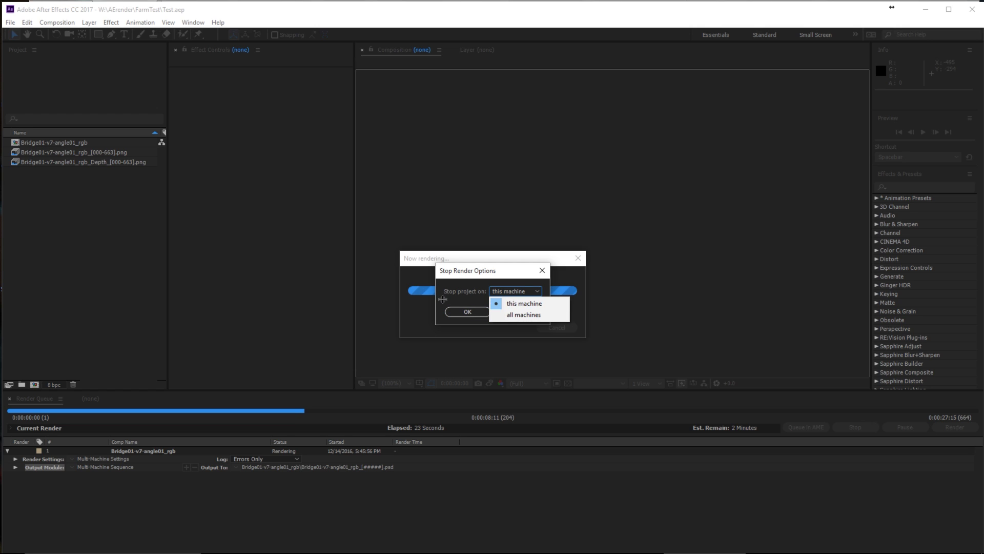
pyautogui.click(443, 299)
pyautogui.click(468, 311)
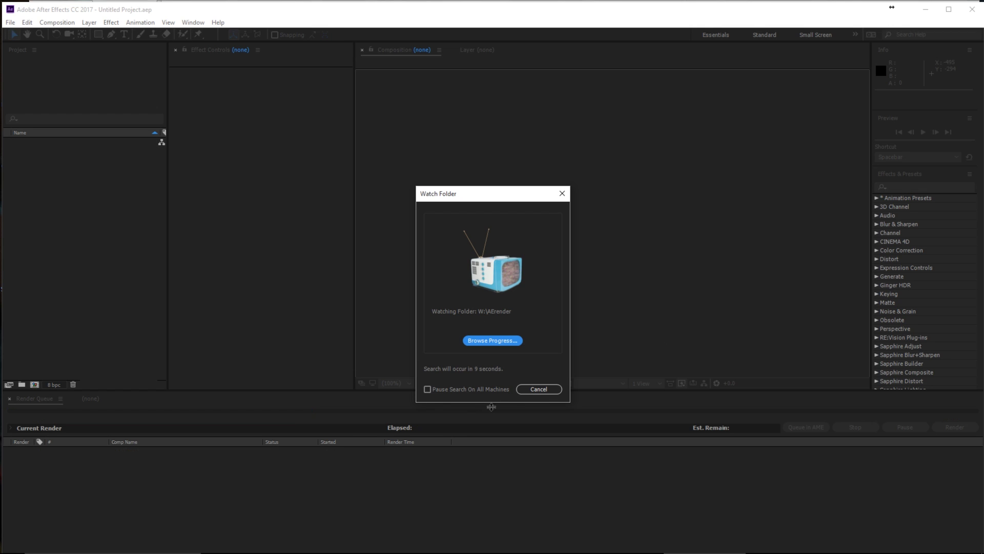
pyautogui.click(546, 389)
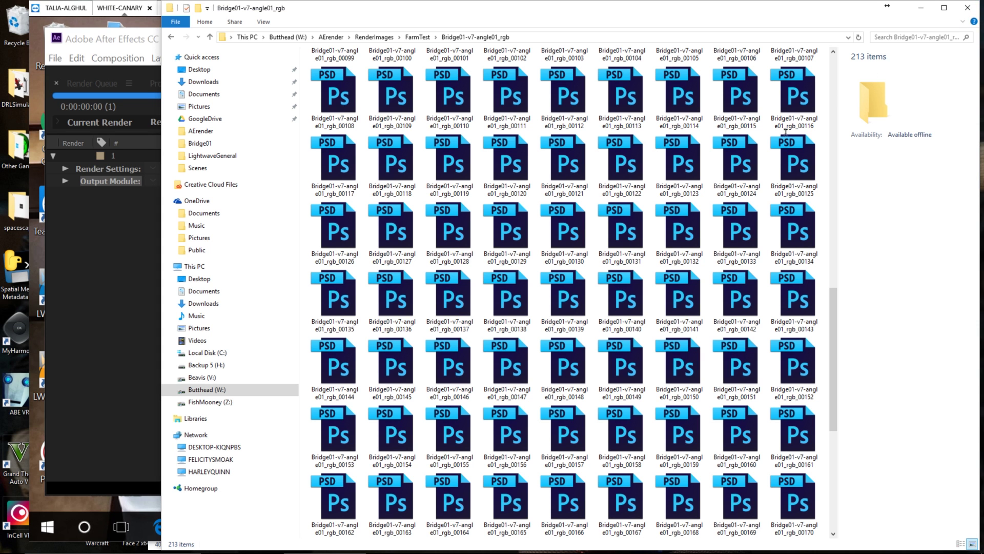
# - Shut down the WHITE-CANARY render node by stopping the render on this machine and exiting Watch Folder and After Effects
pyautogui.scroll(-5, 556, 391)
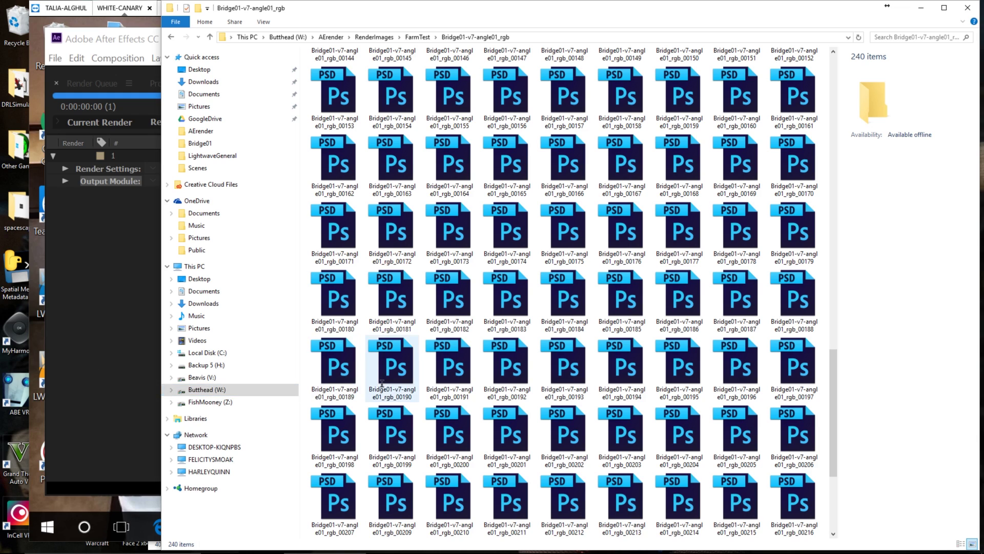
pyautogui.scroll(-3, 388, 380)
pyautogui.click(94, 359)
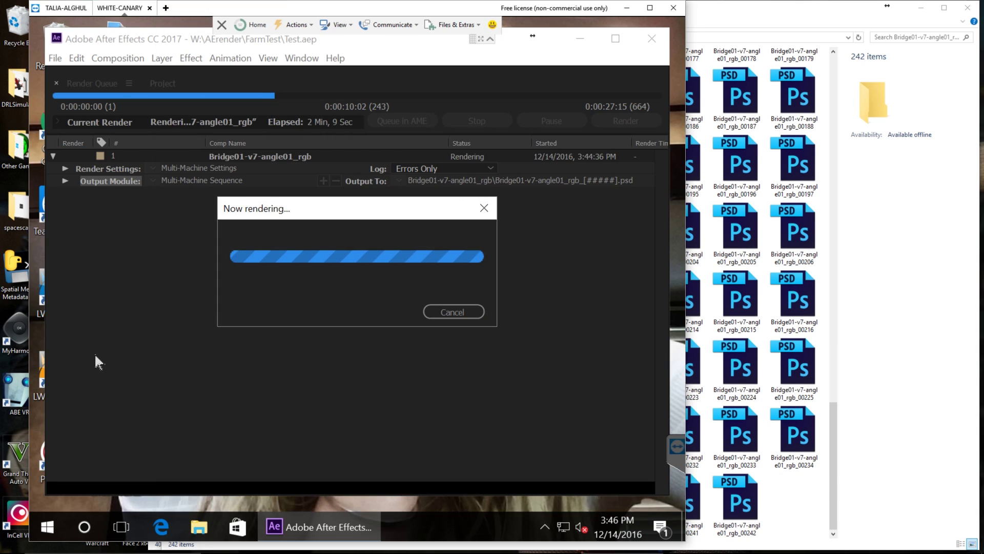
pyautogui.click(472, 313)
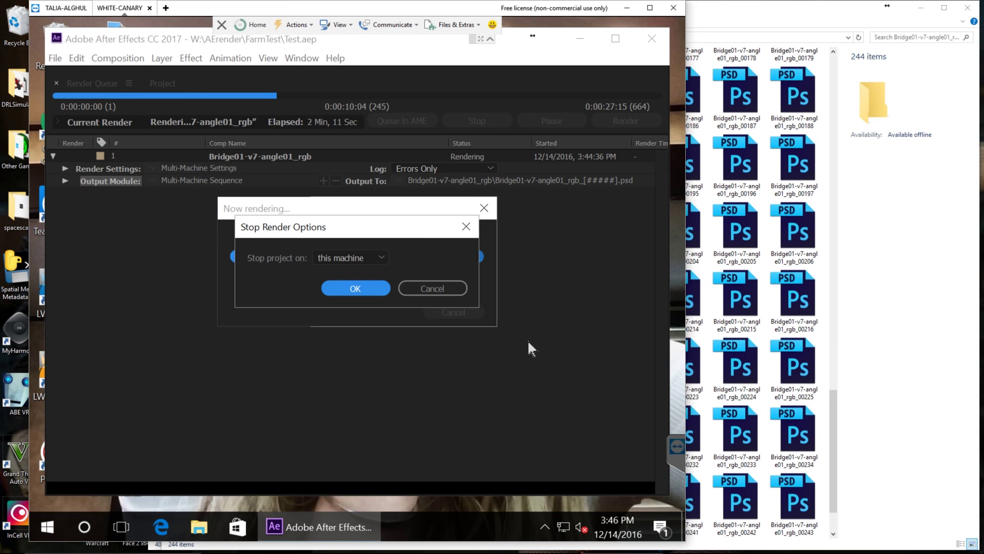
pyautogui.click(371, 290)
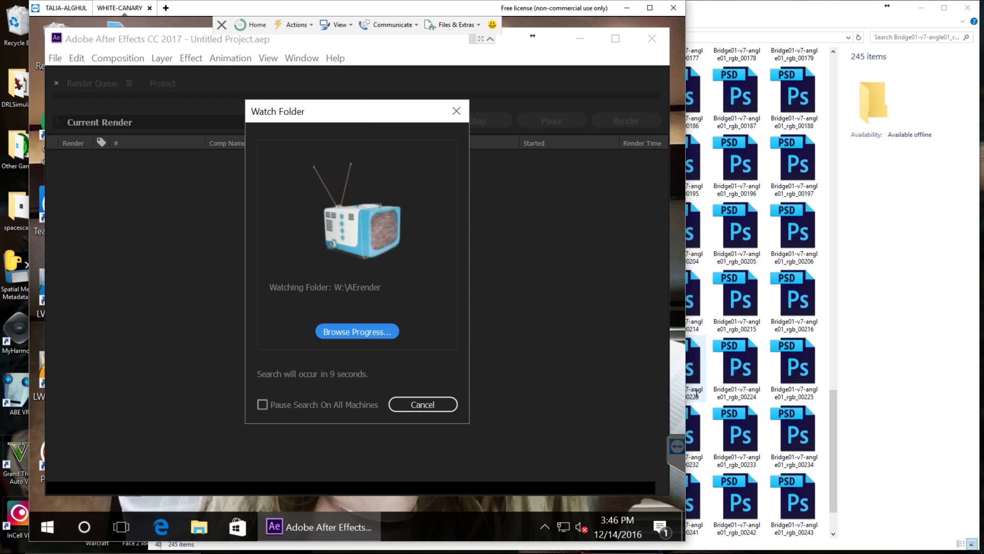
pyautogui.click(422, 405)
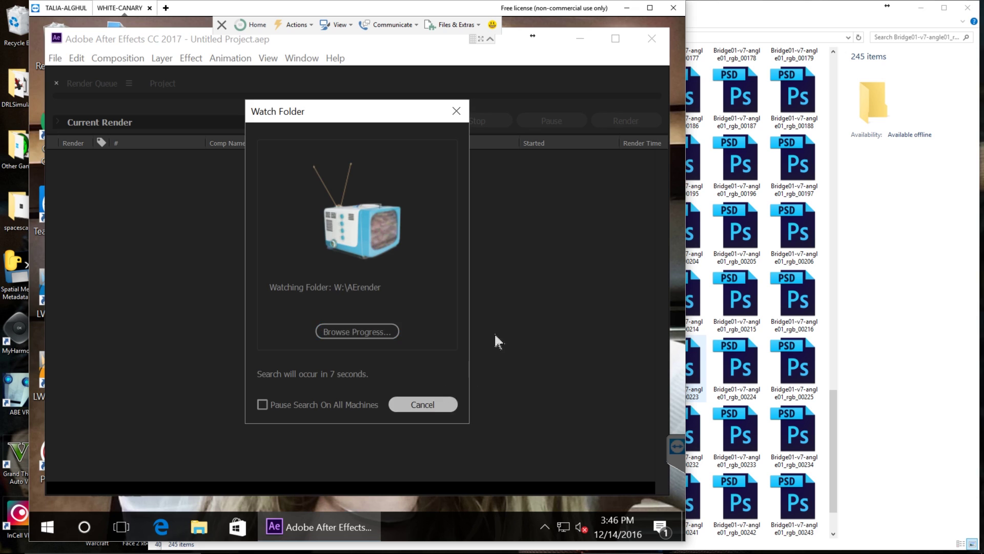
pyautogui.click(651, 41)
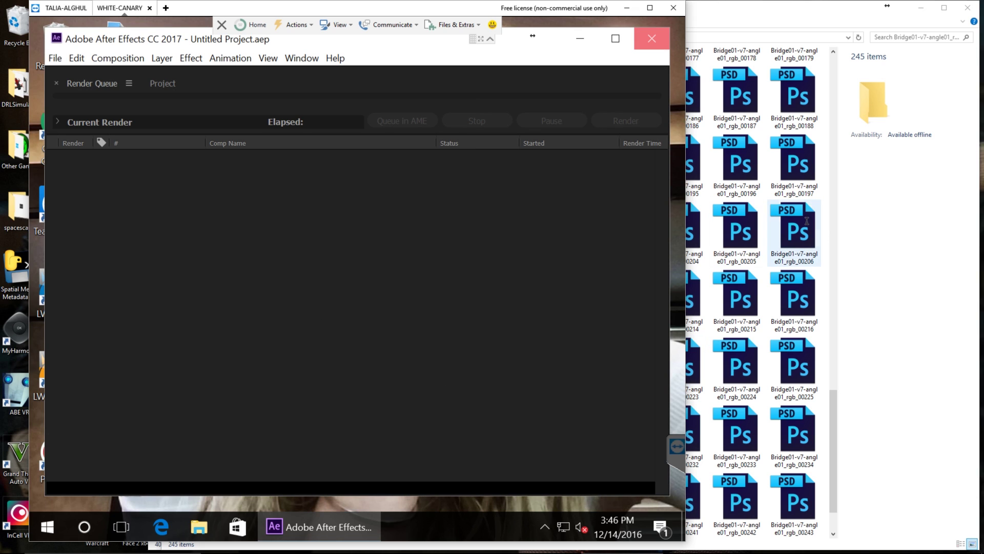
# - Create a new text document on the WHITE-CANARY desktop and name it aeWatch.bat
pyautogui.click(825, 14)
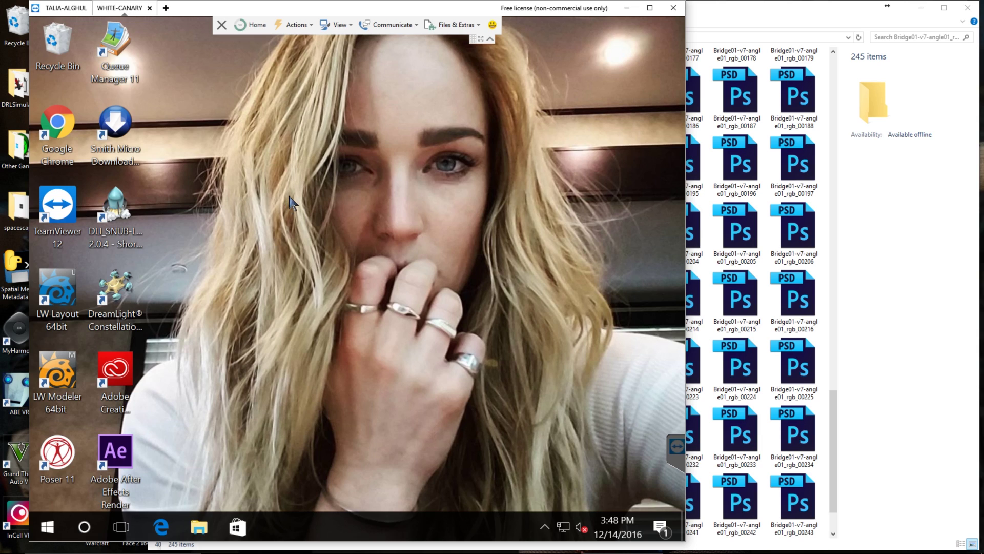
pyautogui.rightClick(290, 199)
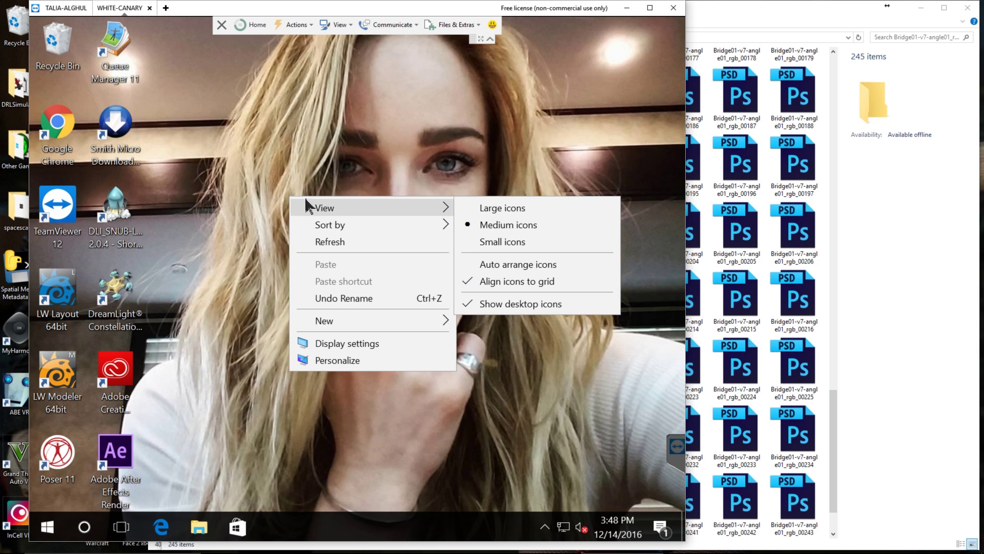
pyautogui.moveTo(341, 322)
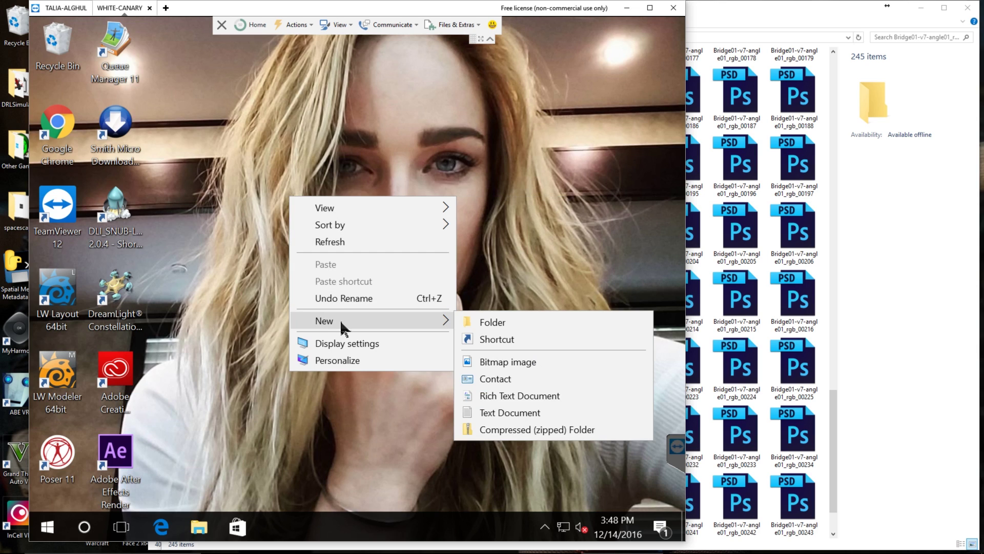
pyautogui.click(523, 413)
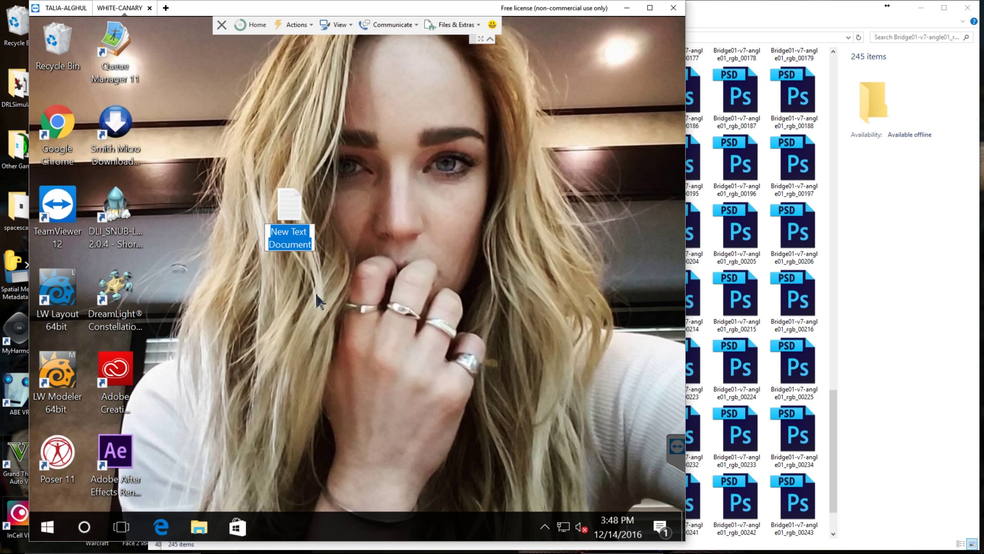
pyautogui.write('aeWatch')
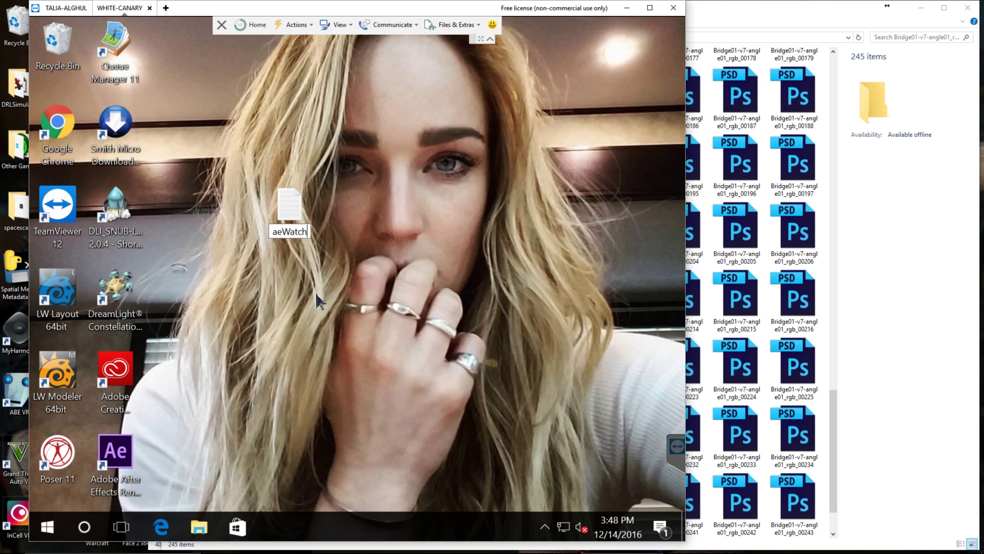
pyautogui.write('.bat')
pyautogui.press('Return')
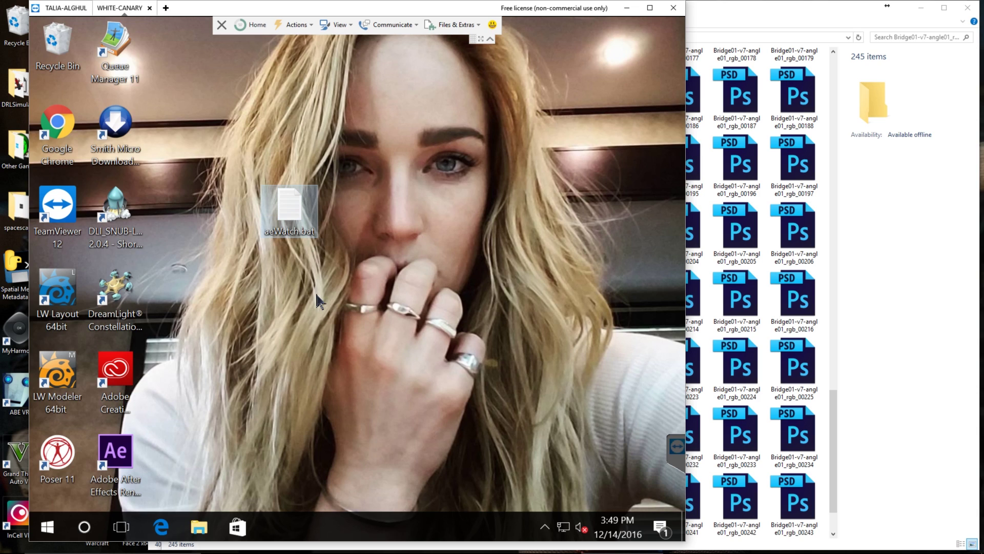
pyautogui.rightClick(296, 219)
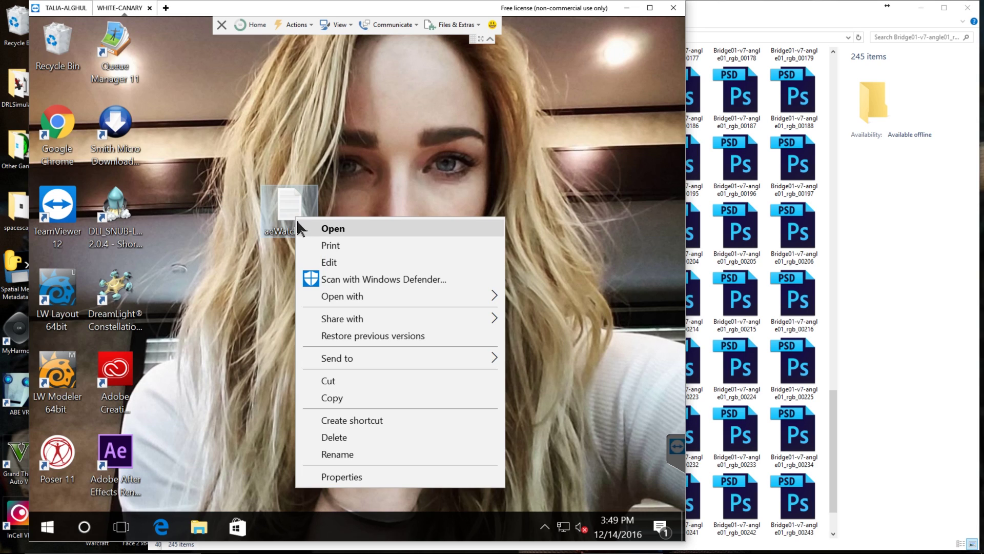
pyautogui.click(266, 305)
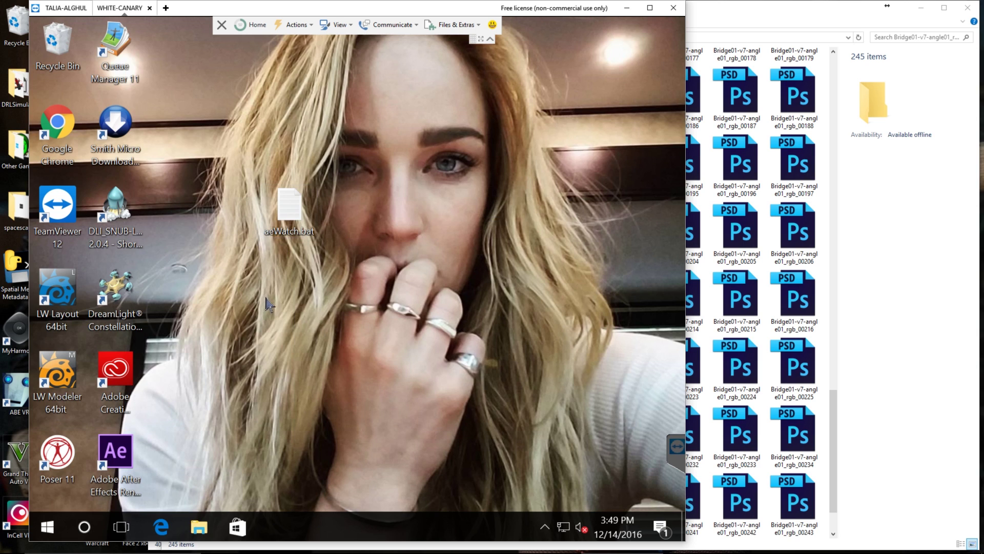
# - Turn on the display of file name extensions in File Explorer on WHITE-CANARY and close the window
pyautogui.press('super+e')
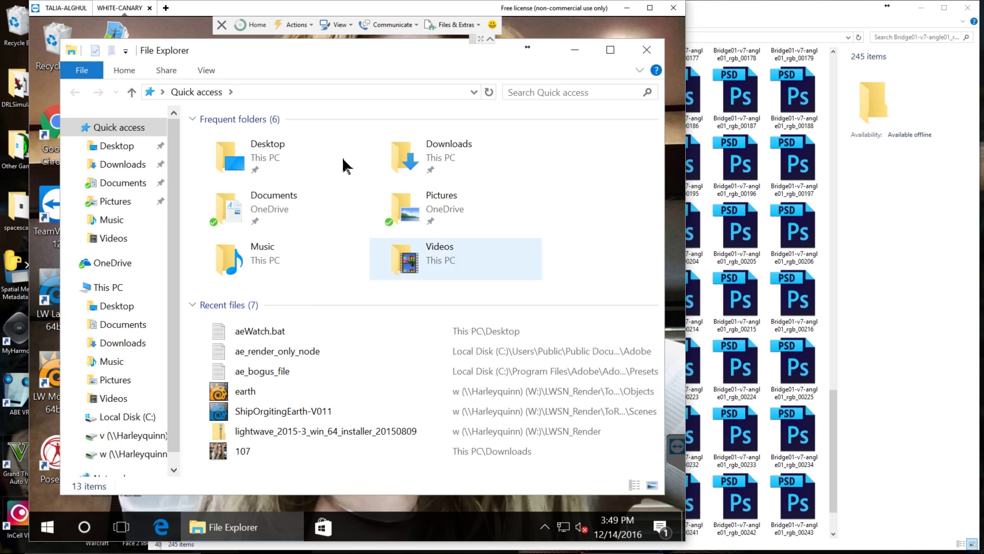
pyautogui.click(210, 71)
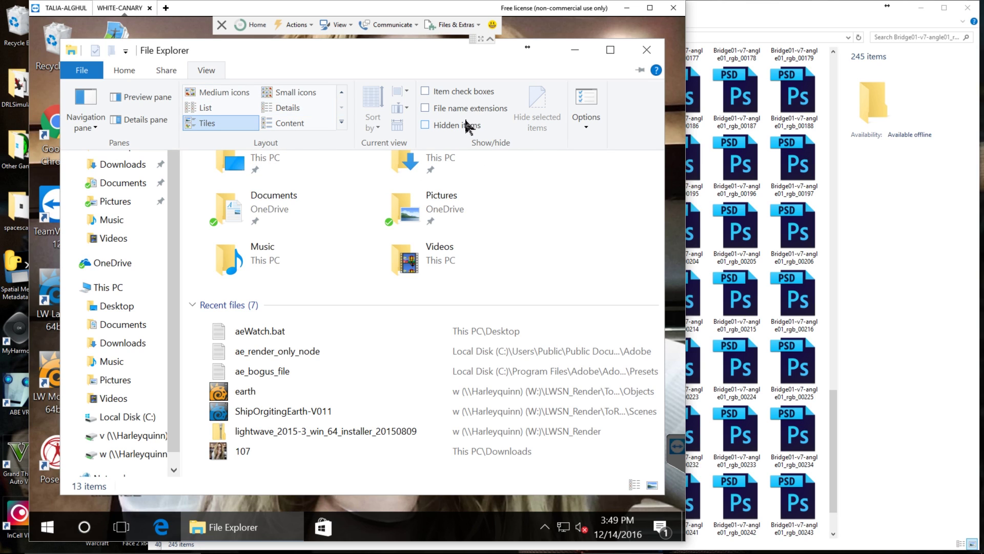
pyautogui.click(445, 109)
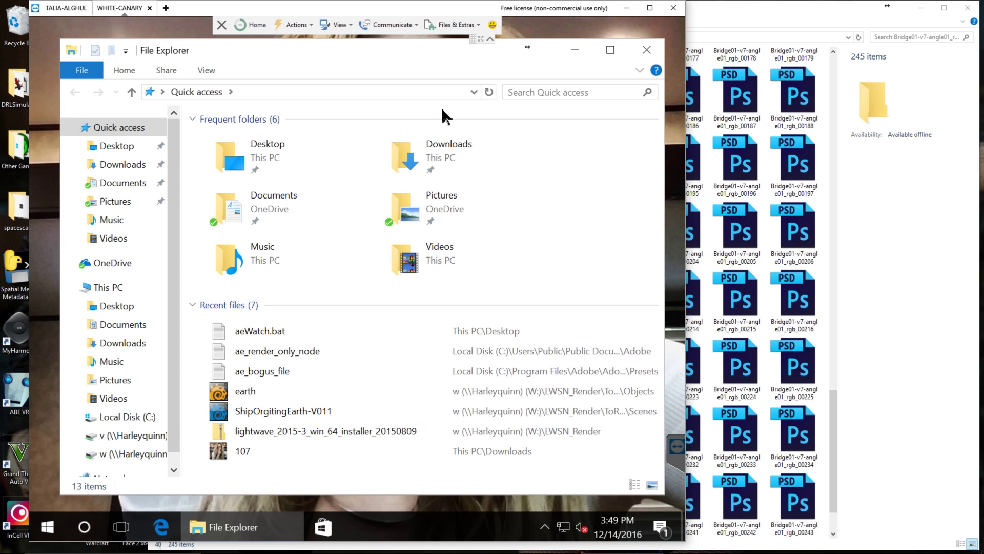
pyautogui.click(647, 50)
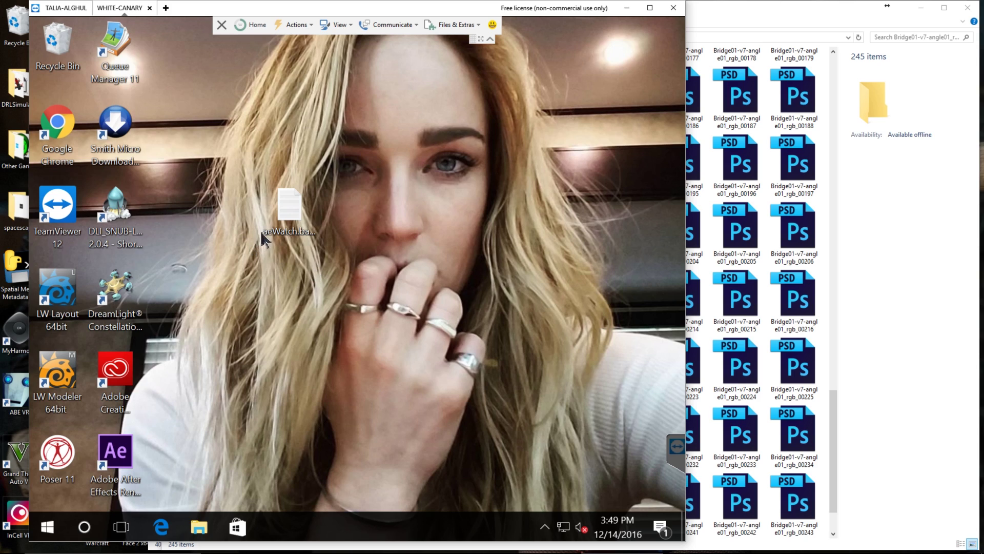
# - Remove the .txt extension so the desktop file is named aeWatch.bat, accepting the extension change
pyautogui.click(278, 237)
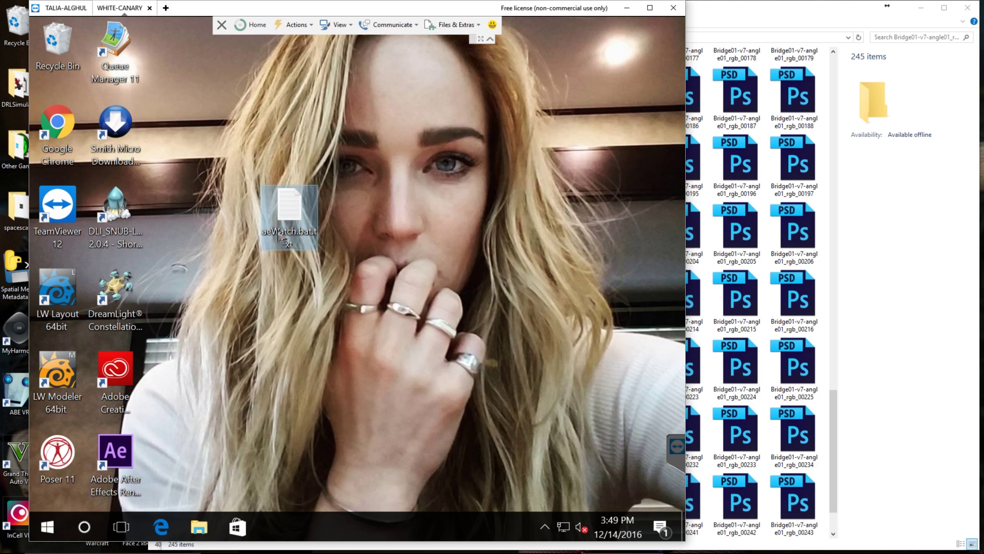
pyautogui.click(315, 236)
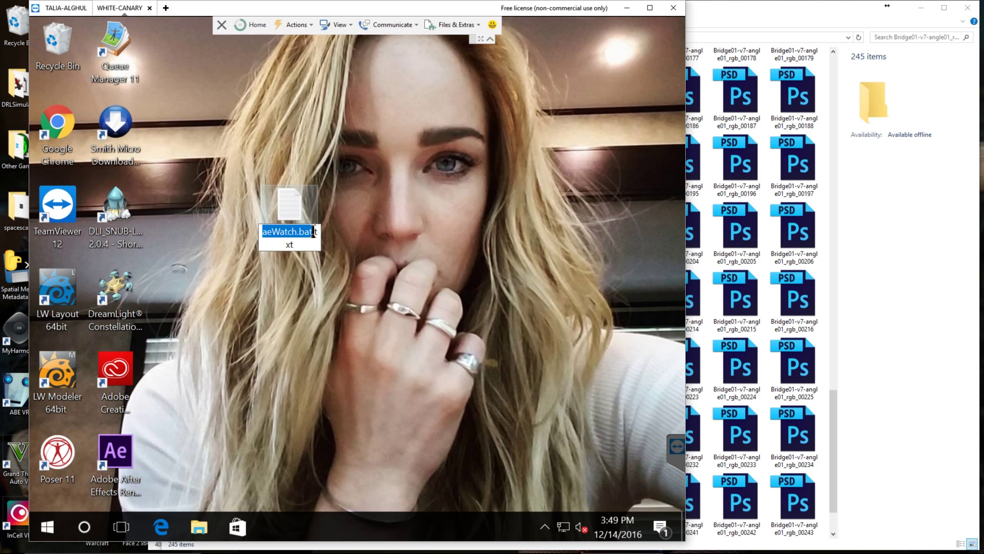
pyautogui.click(315, 232)
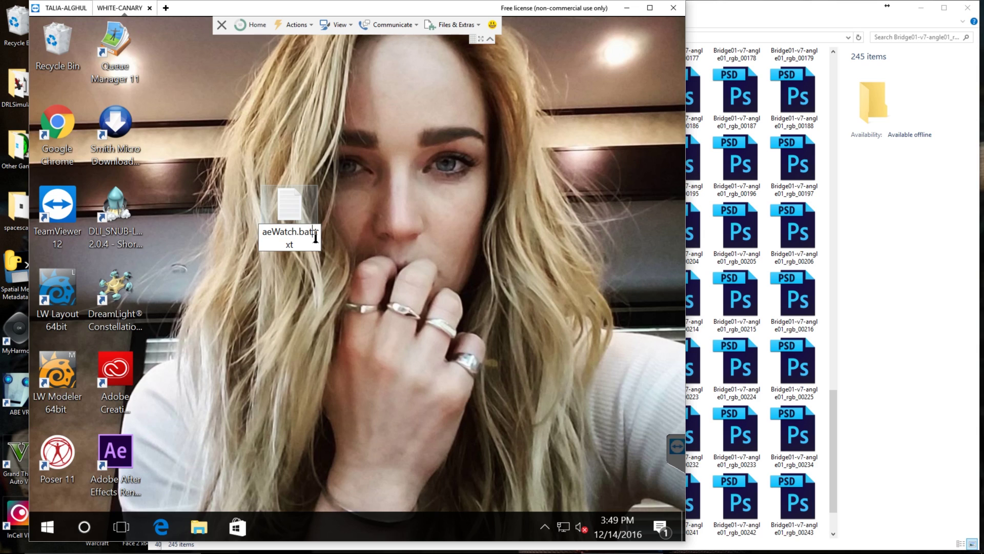
pyautogui.press('BackSpace')
pyautogui.press('BackSpace')
pyautogui.press('BackSpace')
pyautogui.press('BackSpace')
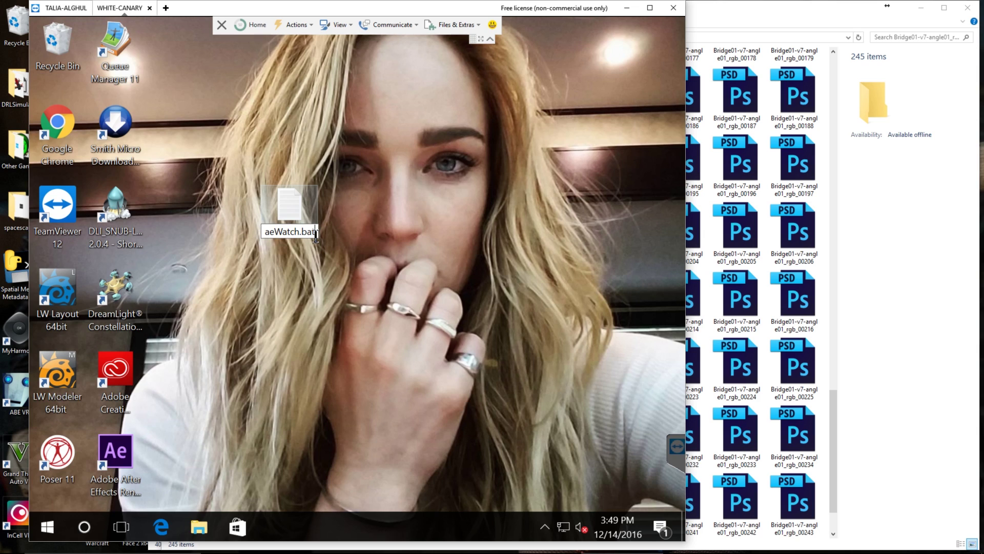
pyautogui.press('Return')
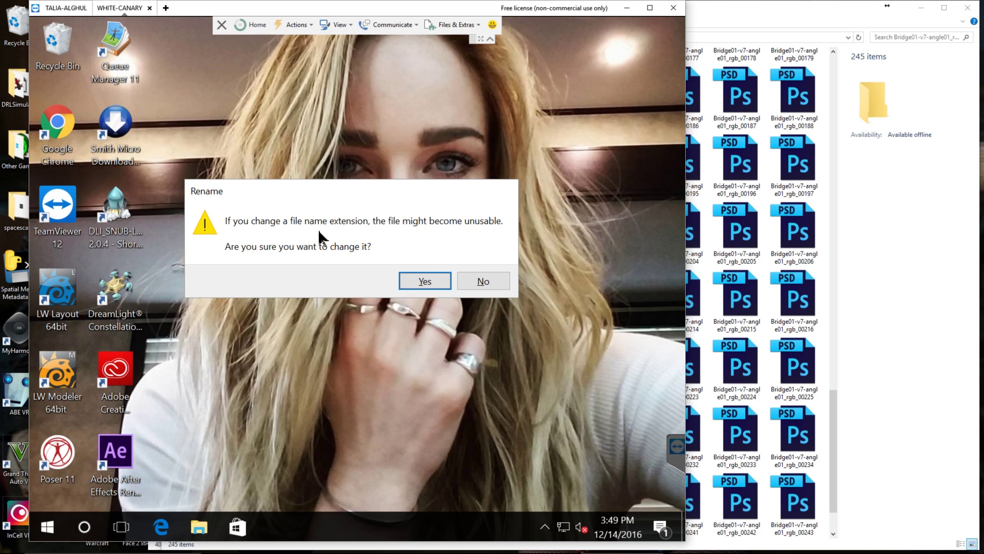
pyautogui.click(441, 283)
# - Open aeWatch.bat for editing and paste in the afterfx.exe -wf W:\AErender command line copied from the NetworkRendering Word document
pyautogui.rightClick(280, 215)
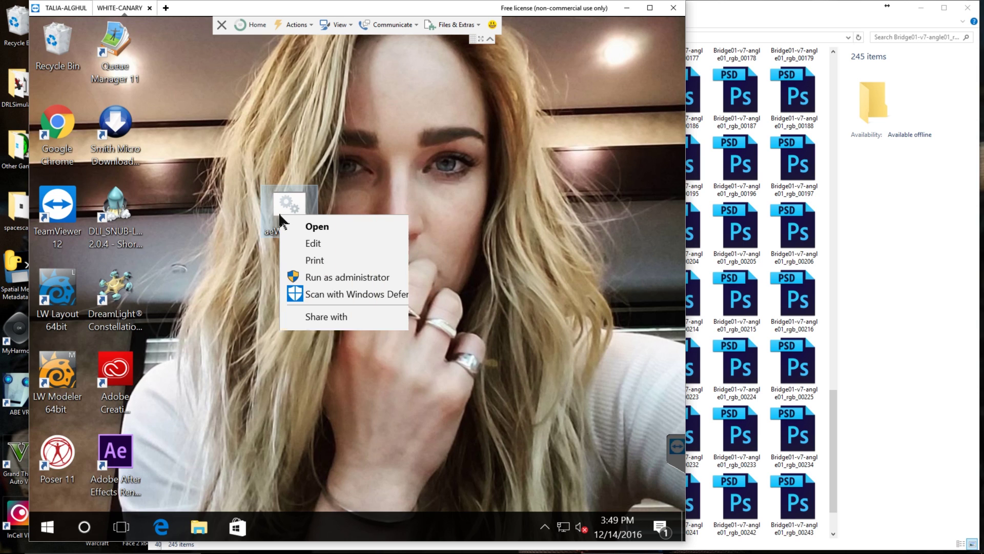
pyautogui.click(315, 245)
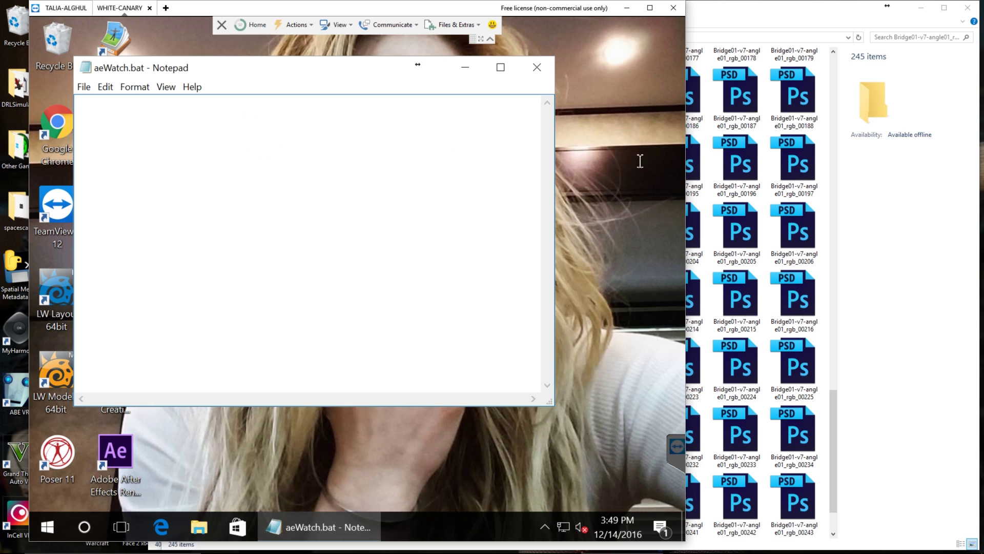
pyautogui.hotkey('alt', 'Tab')
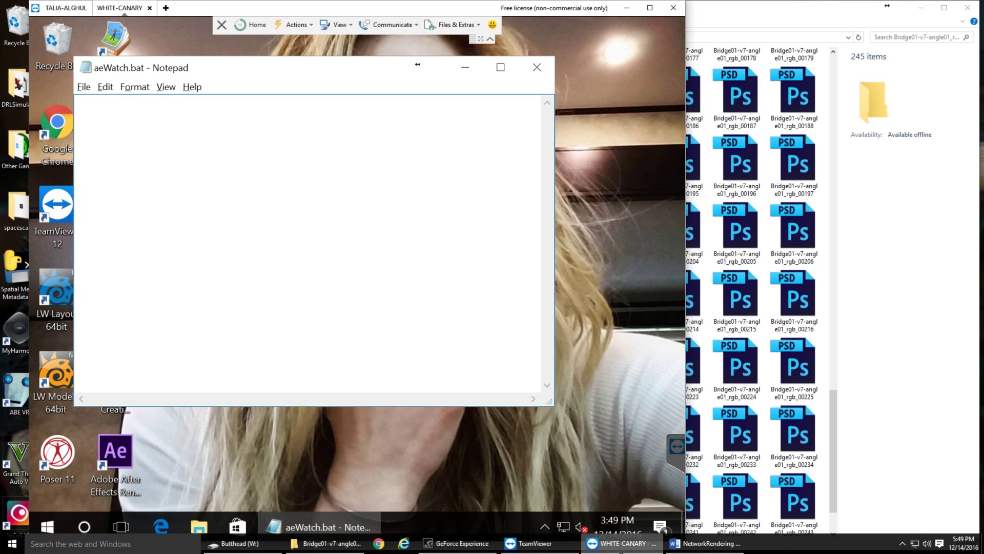
pyautogui.click(705, 542)
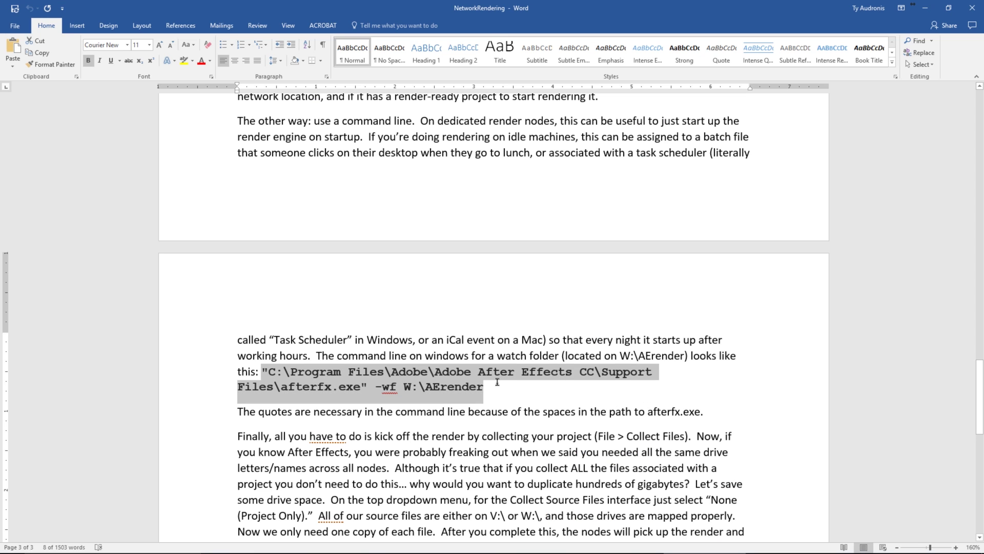
pyautogui.rightClick(460, 373)
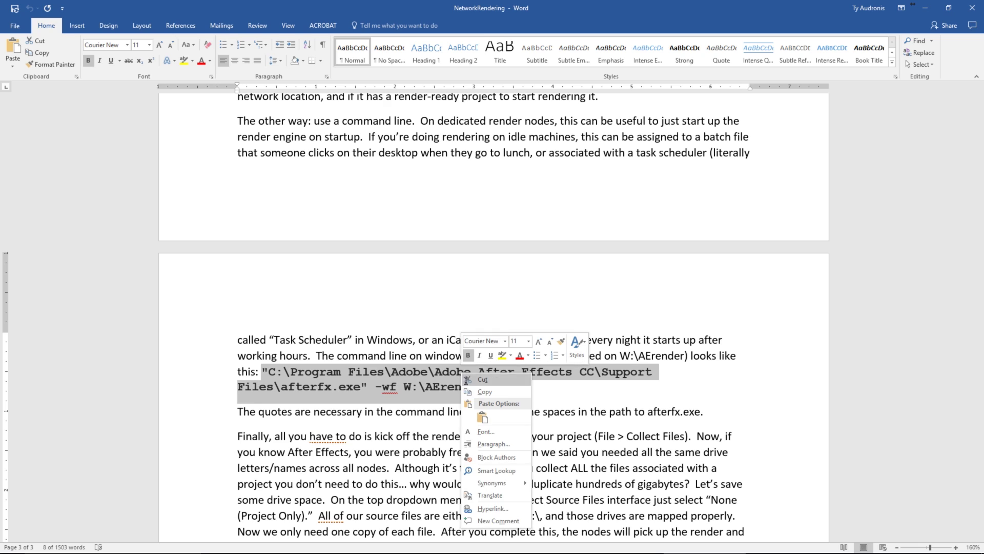
pyautogui.click(490, 394)
pyautogui.hotkey('alt', 'Tab')
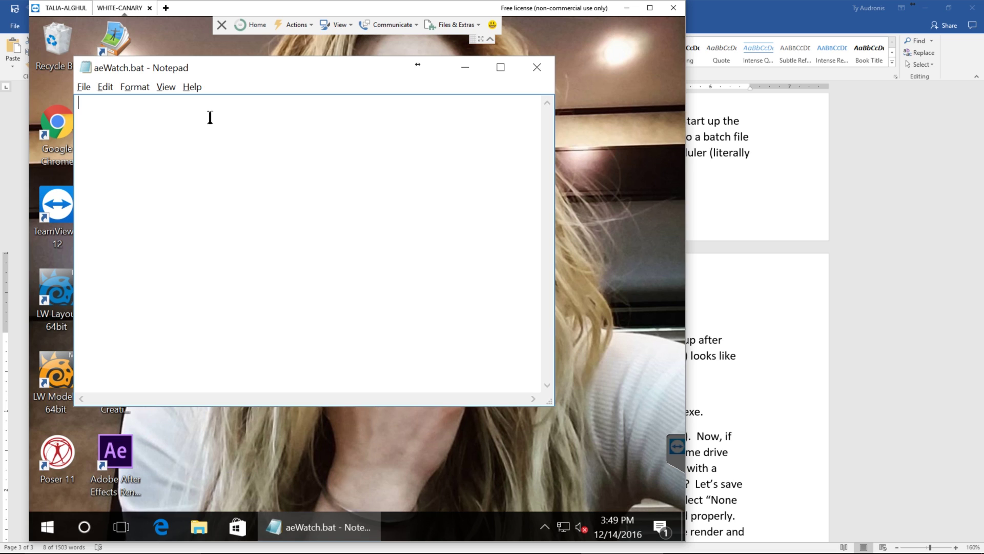
pyautogui.hotkey('ctrl', 'v')
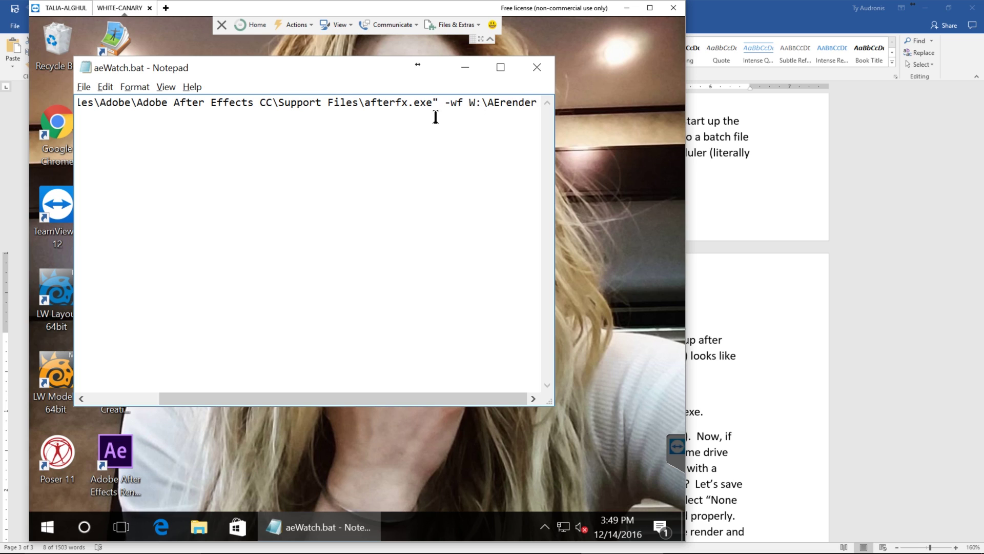
# - Check the After Effects folder name in C:\Program Files\Adobe and change the path in aeWatch.bat to Adobe After Effects CC 2017
pyautogui.moveTo(431, 102); pyautogui.dragTo(282, 98)
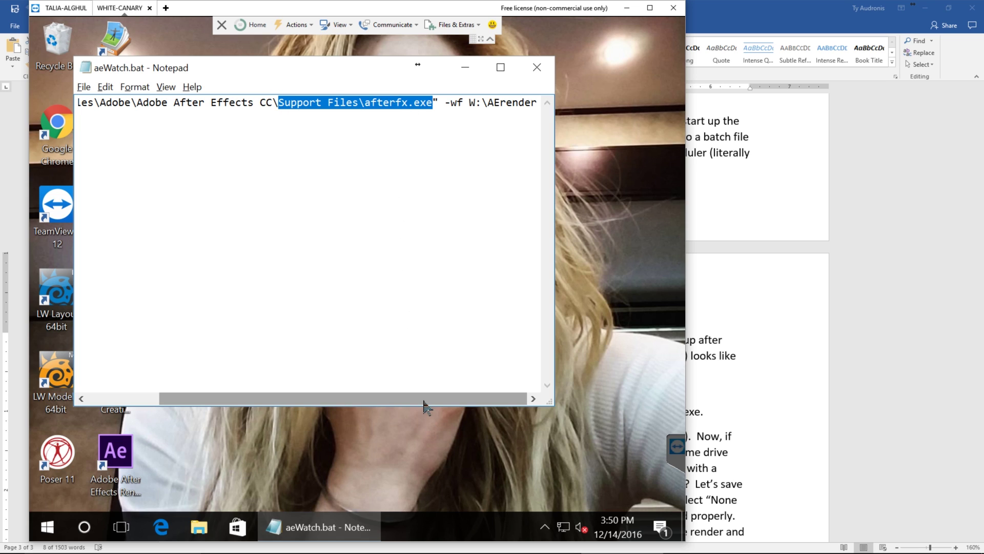
pyautogui.click(197, 527)
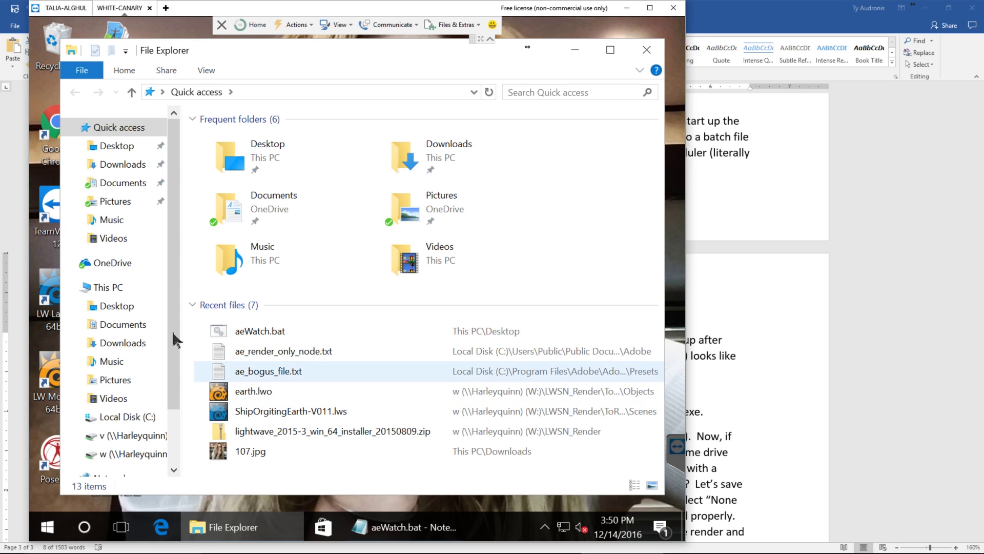
pyautogui.click(119, 423)
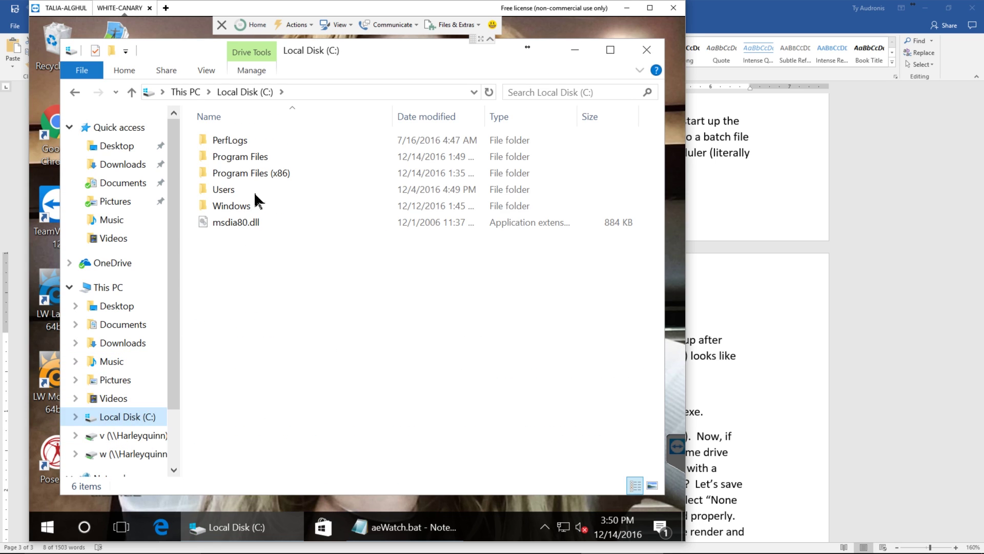
pyautogui.click(259, 158)
pyautogui.doubleClick(259, 159)
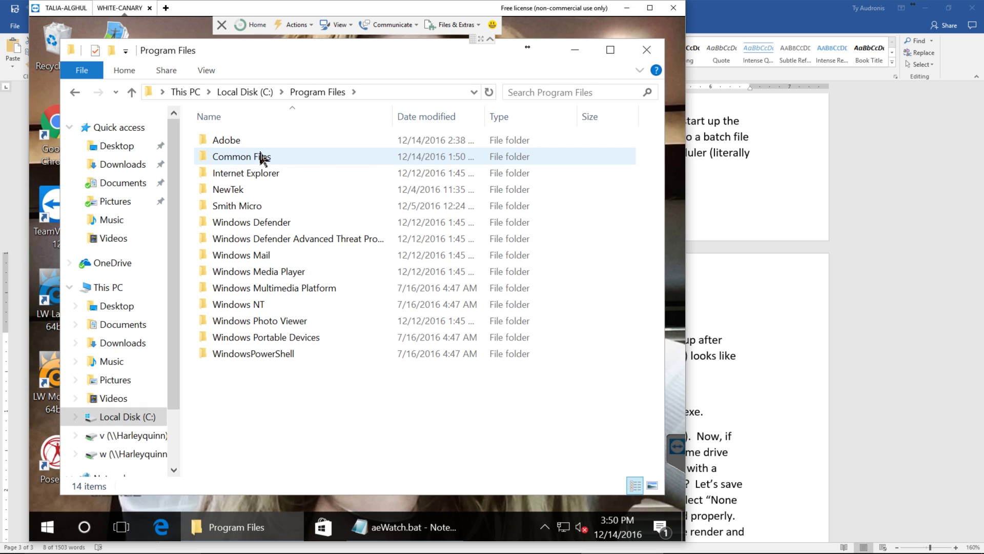
pyautogui.doubleClick(242, 146)
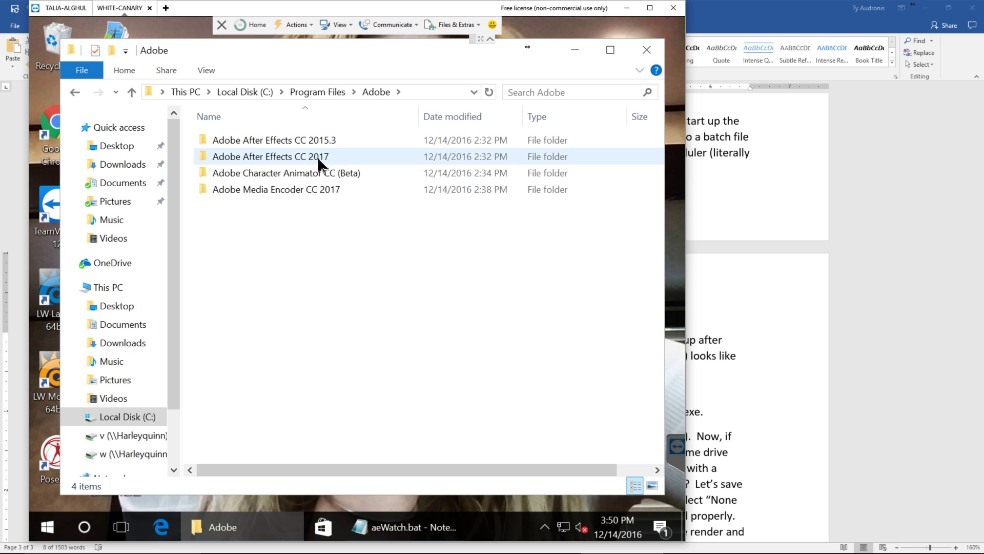
pyautogui.moveTo(235, 45); pyautogui.dragTo(237, 49)
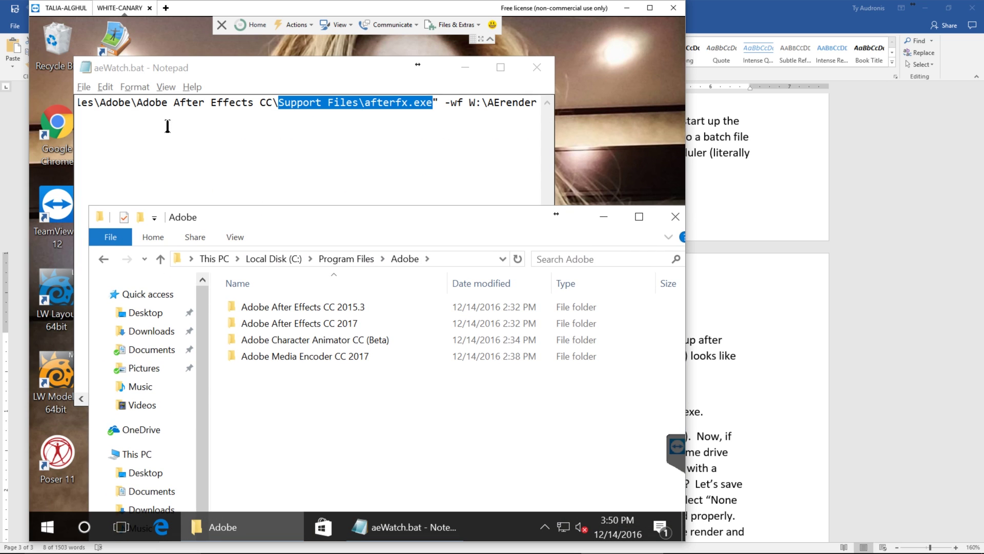
pyautogui.click(272, 102)
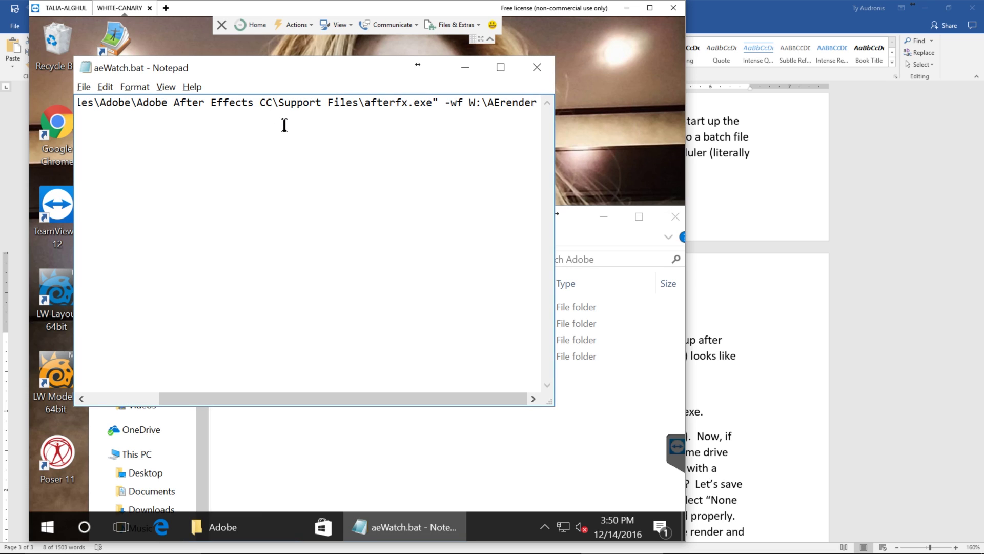
pyautogui.write('2017')
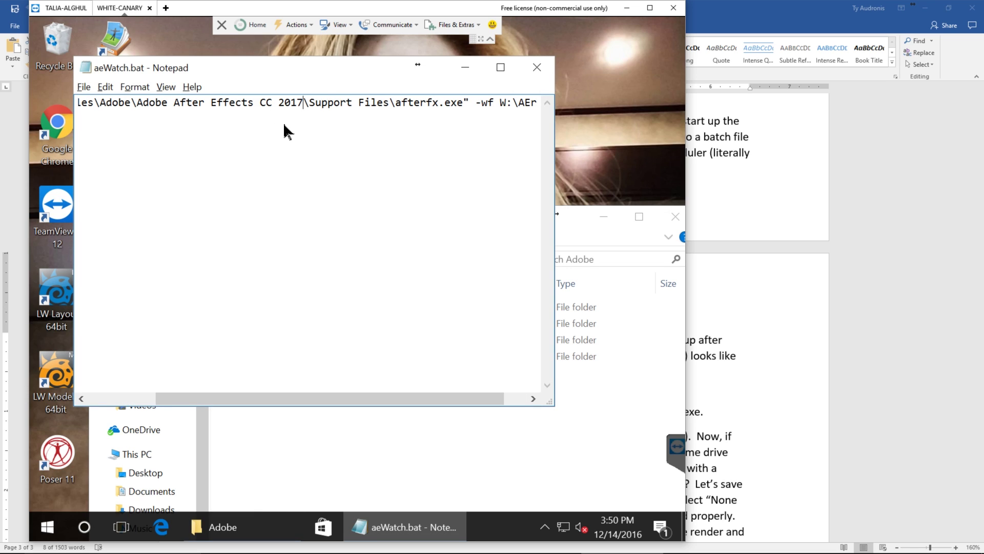
# - Check the location of AfterFX.exe in the Support Files folder of Adobe After Effects CC 2017 against the path in aeWatch.bat
pyautogui.click(330, 461)
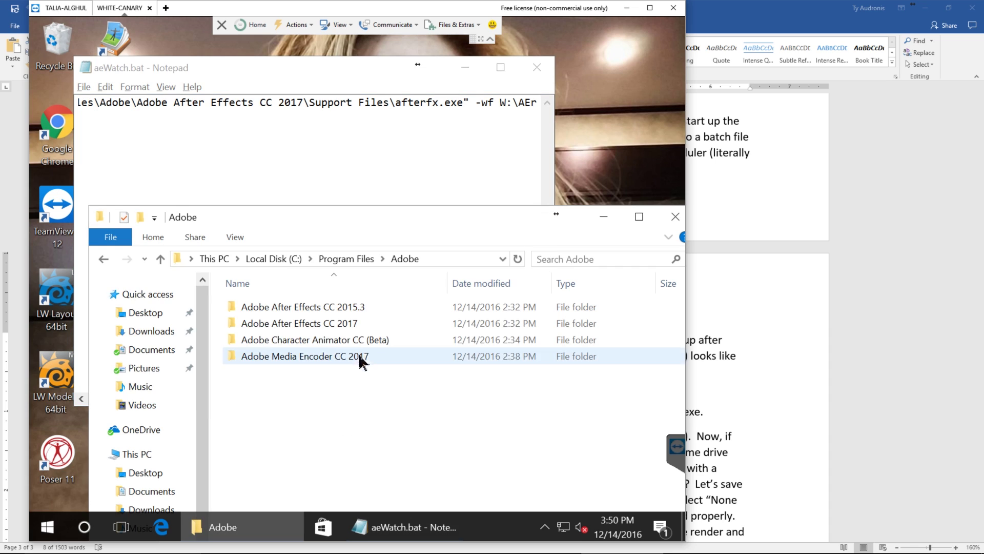
pyautogui.doubleClick(318, 326)
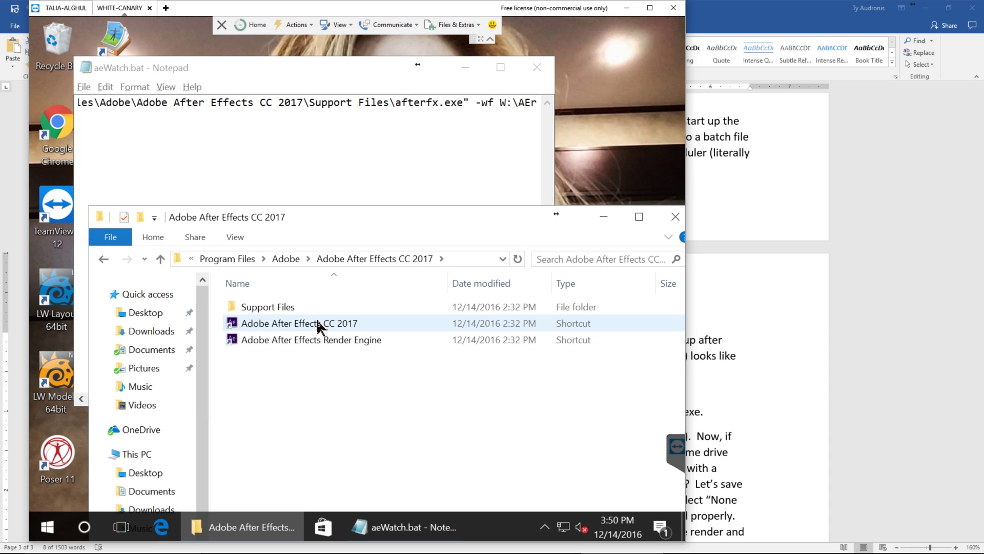
pyautogui.doubleClick(285, 307)
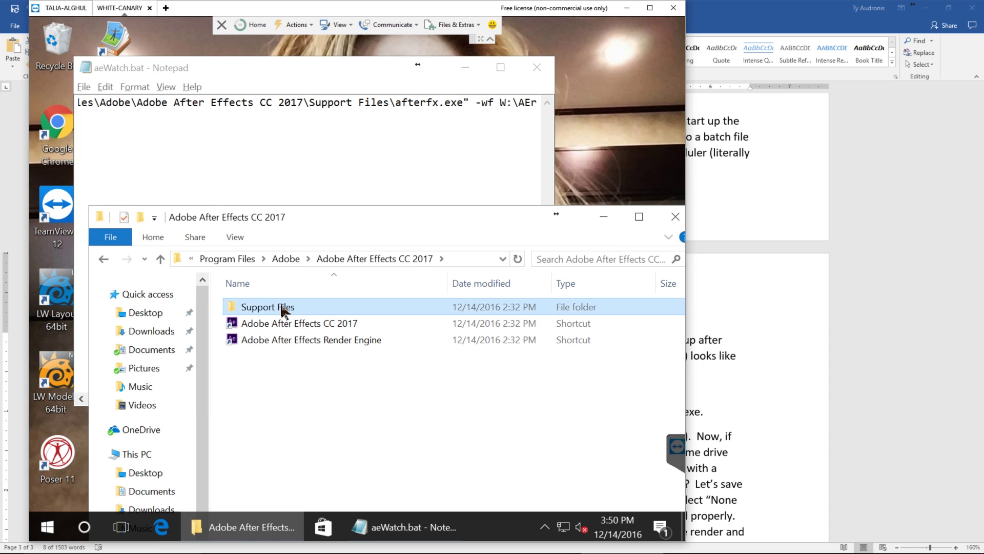
pyautogui.scroll(-4, 298, 428)
pyautogui.scroll(-4, 296, 426)
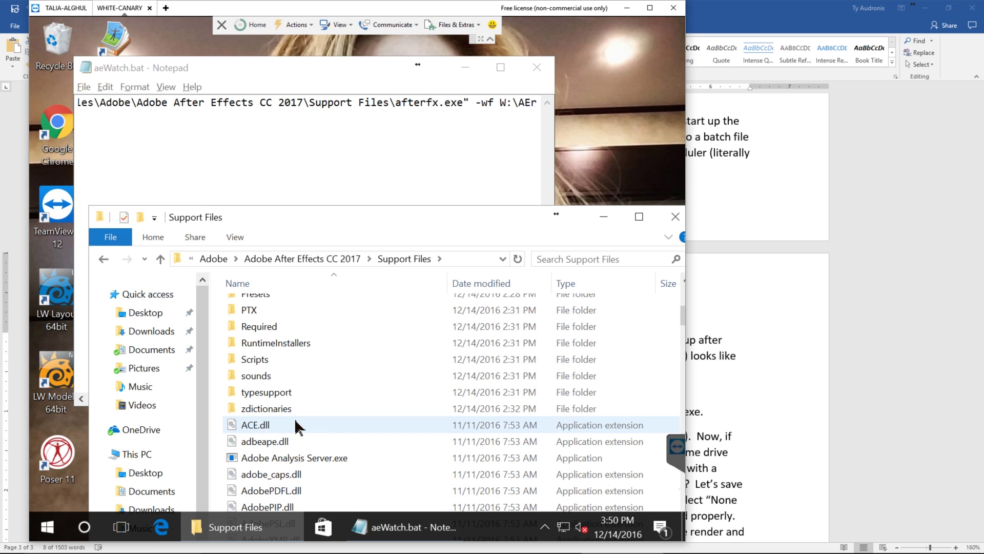
pyautogui.scroll(-5, 297, 426)
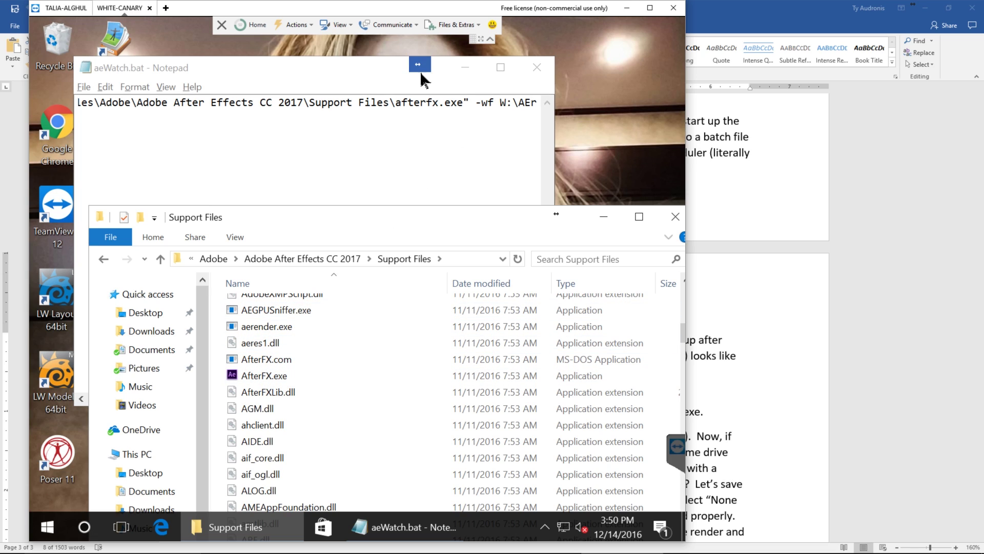
# - Save aeWatch.bat and close both the file and the Support Files folder window
pyautogui.click(358, 72)
pyautogui.click(304, 102)
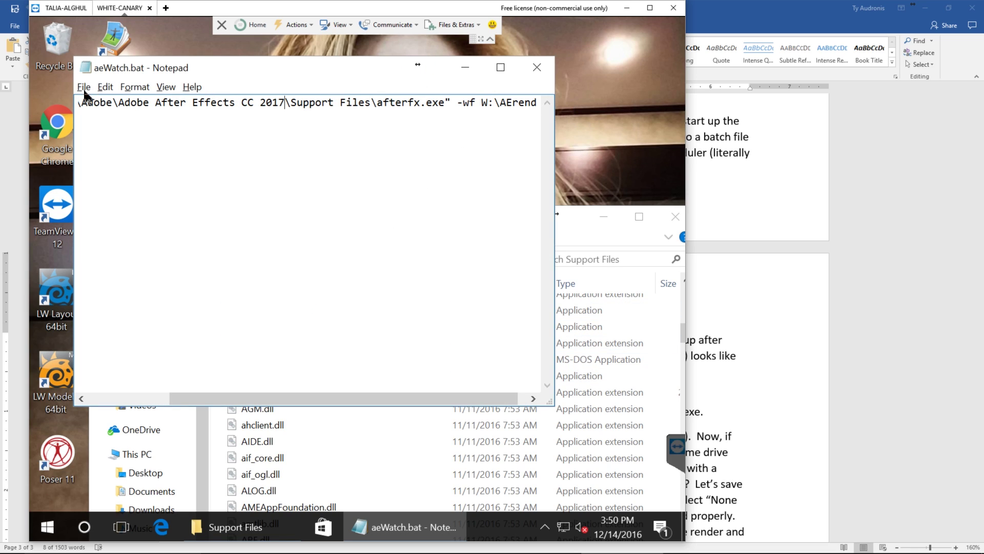
pyautogui.click(84, 87)
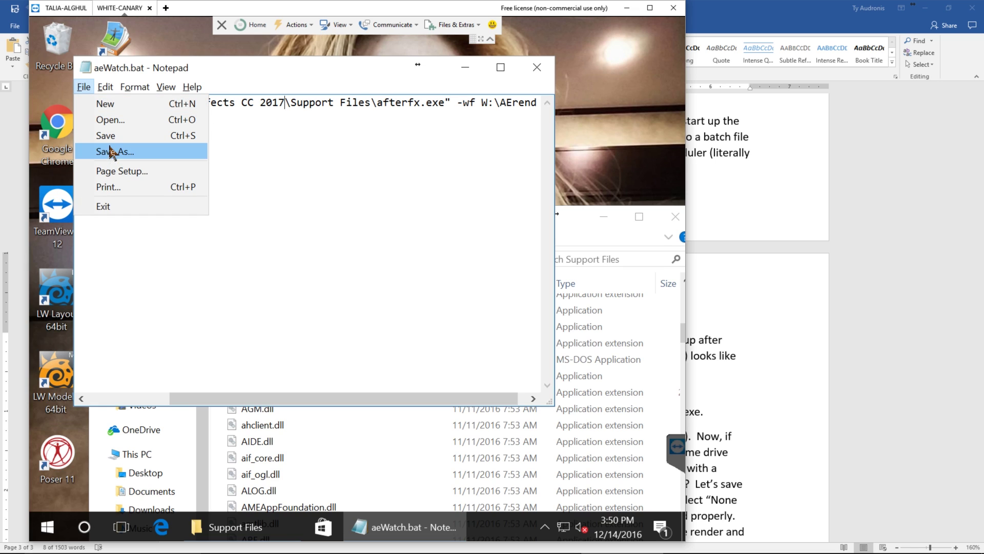
pyautogui.click(111, 137)
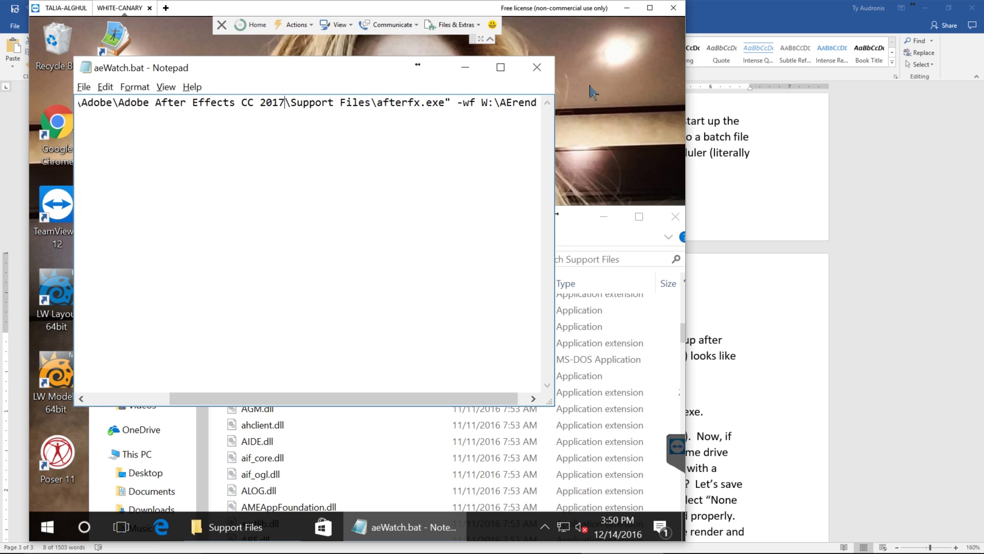
pyautogui.click(538, 69)
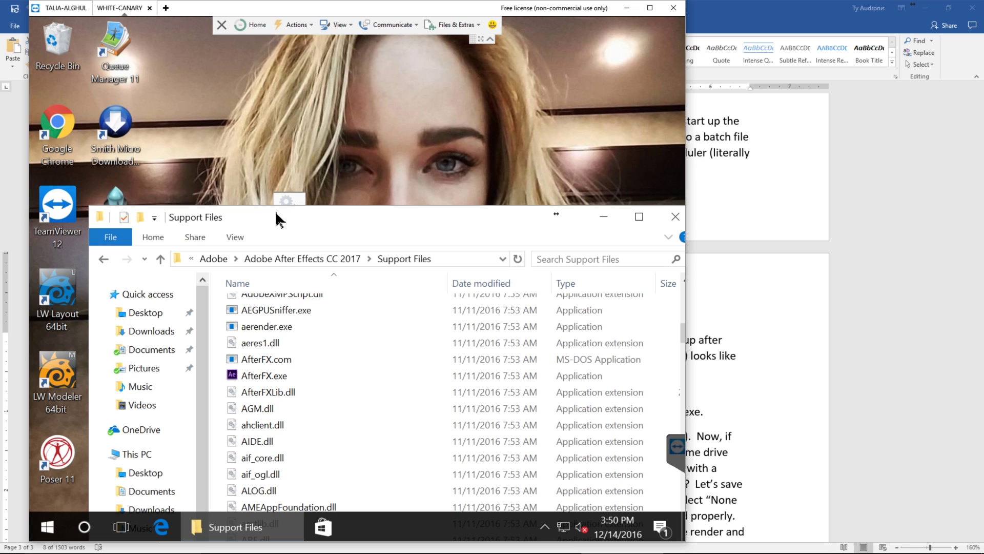
pyautogui.moveTo(488, 226); pyautogui.dragTo(281, 209)
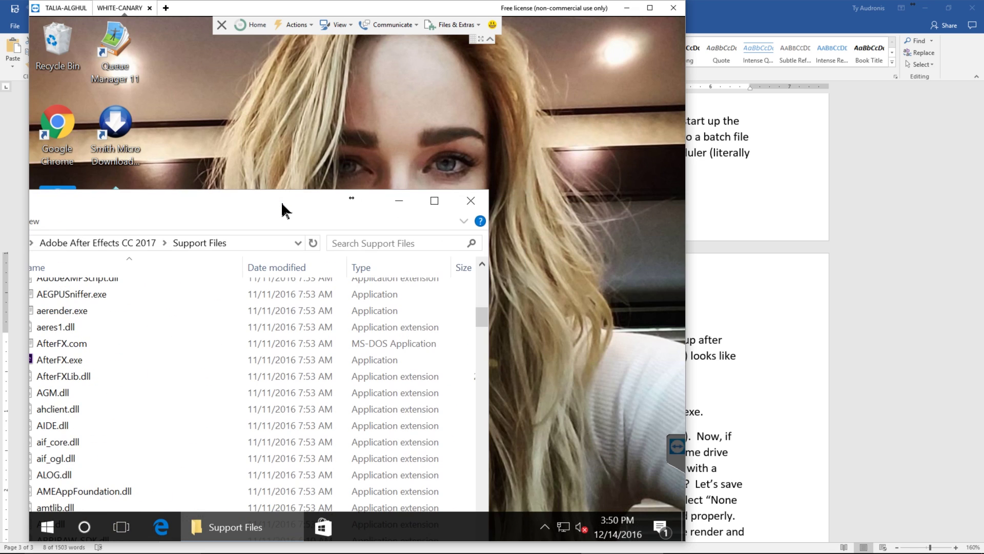
pyautogui.click(471, 200)
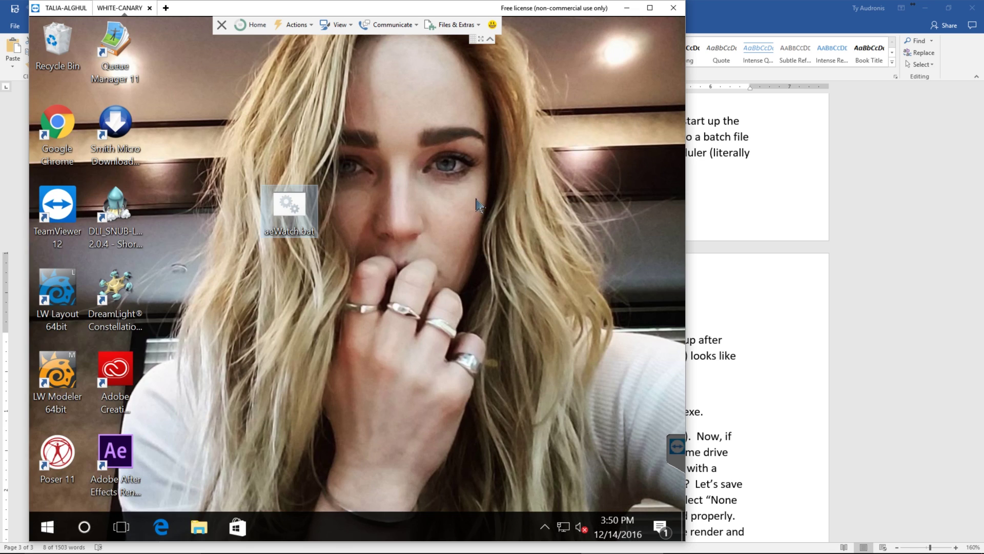
# - Test aeWatch.bat by running it from the desktop, then cancel the folder watch and quit After Effects
pyautogui.doubleClick(284, 210)
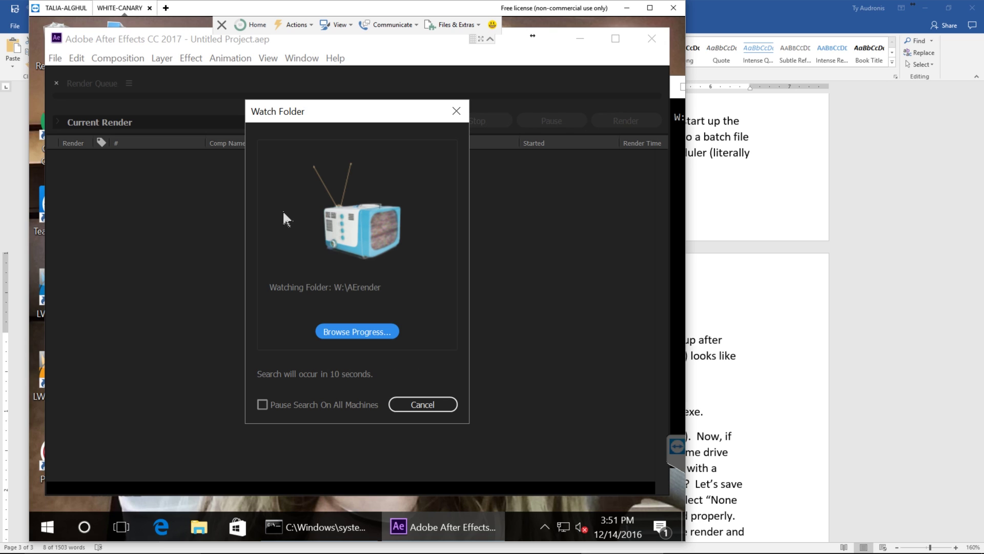
pyautogui.click(447, 404)
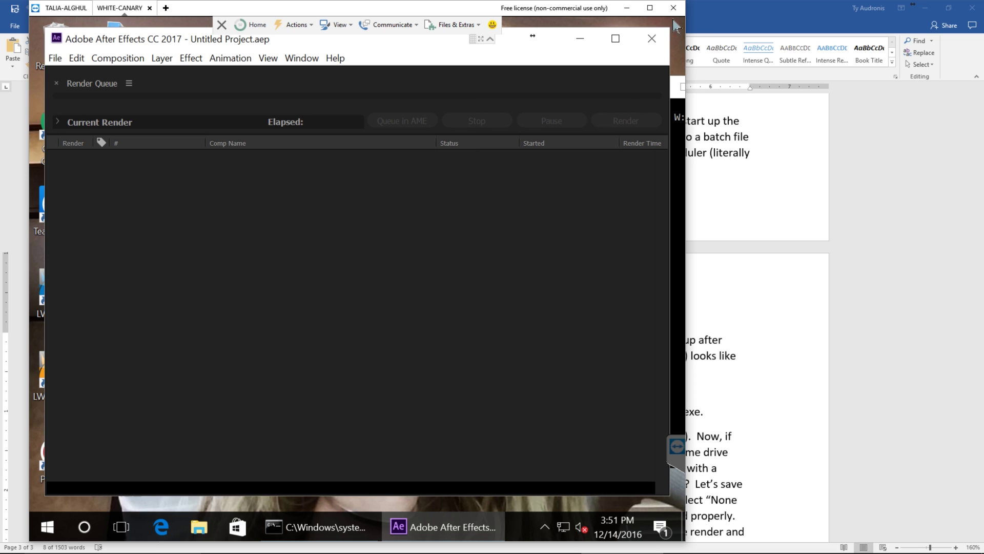
pyautogui.click(652, 38)
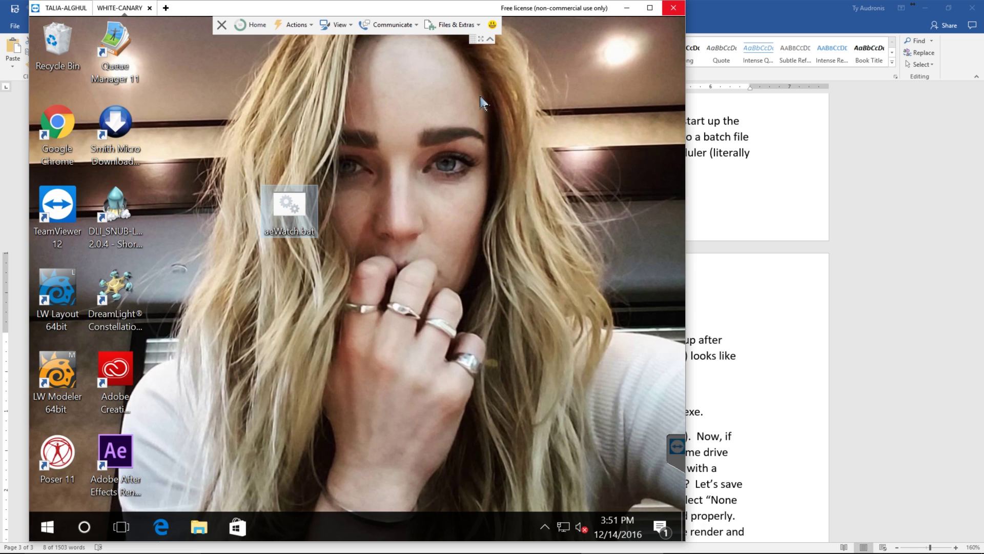
# - Move aeWatch.bat on the WHITE-CANARY desktop next to the Adobe Creative Cloud shortcut
pyautogui.doubleClick(280, 227)
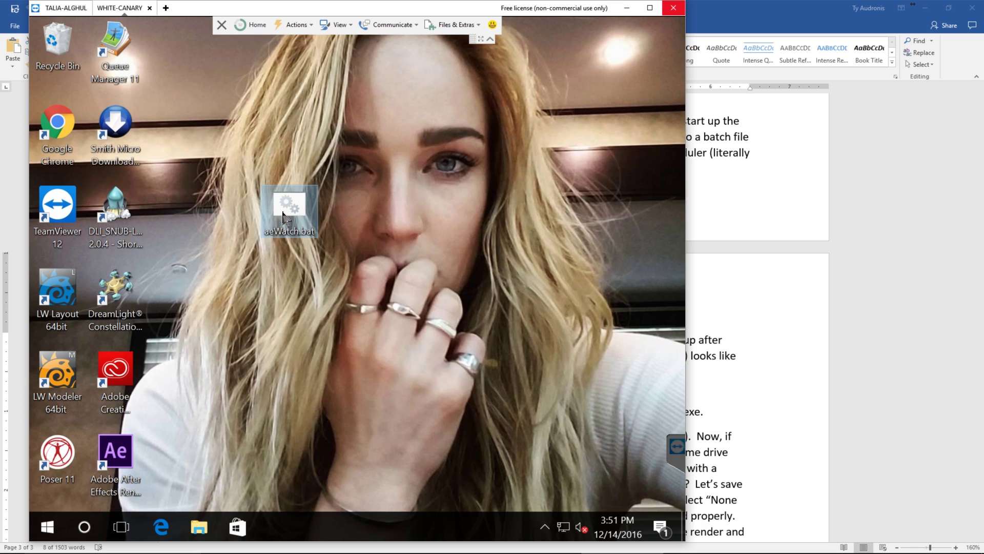
pyautogui.moveTo(284, 218); pyautogui.dragTo(188, 454)
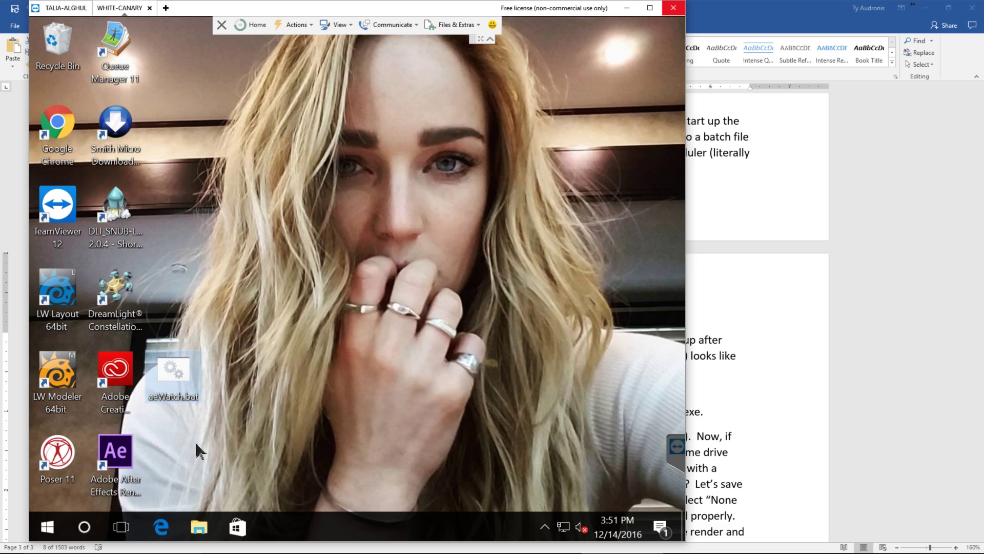